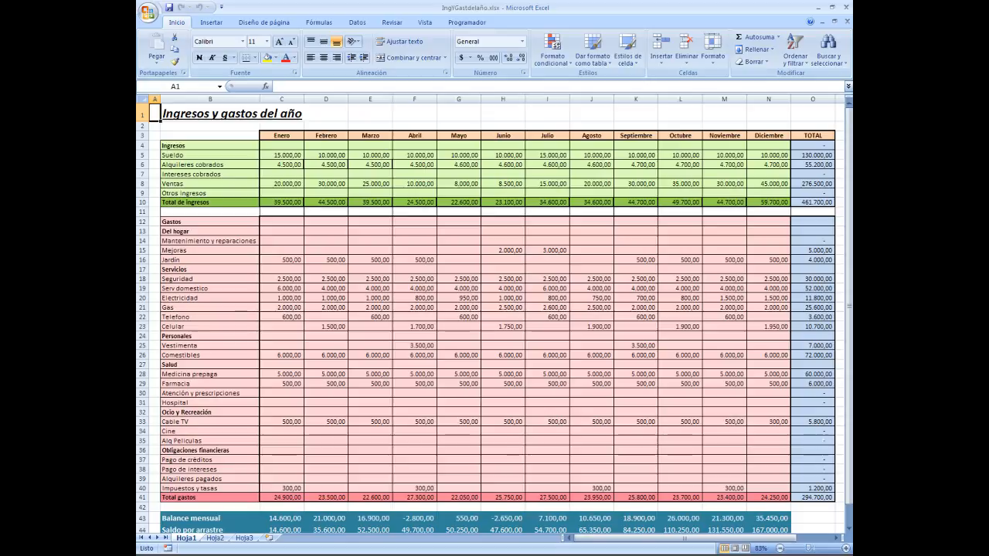
On the empty sheet Hoja2, enter the column headers Mes, Día and Beneficiario in cells B2 to D2
left_click(216, 539)
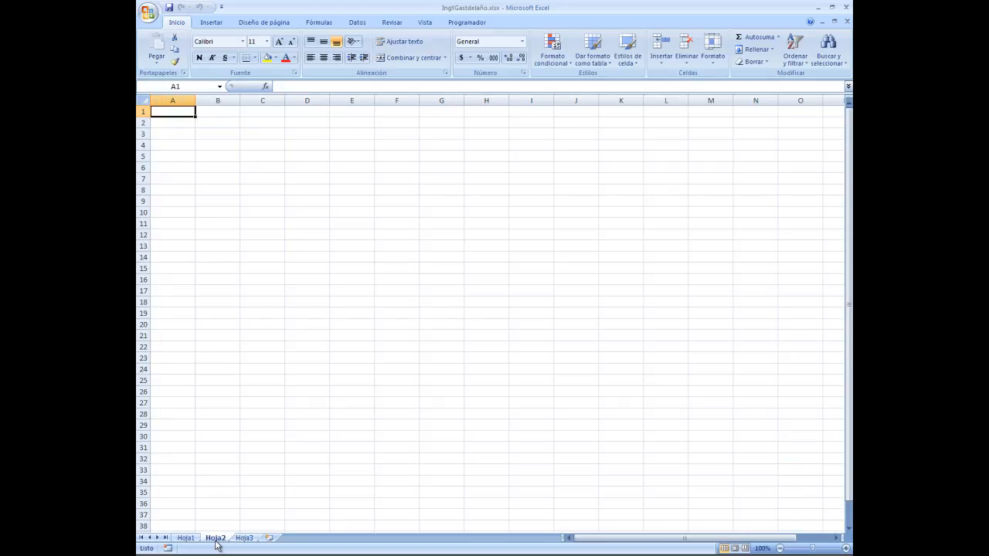
left_click(196, 543)
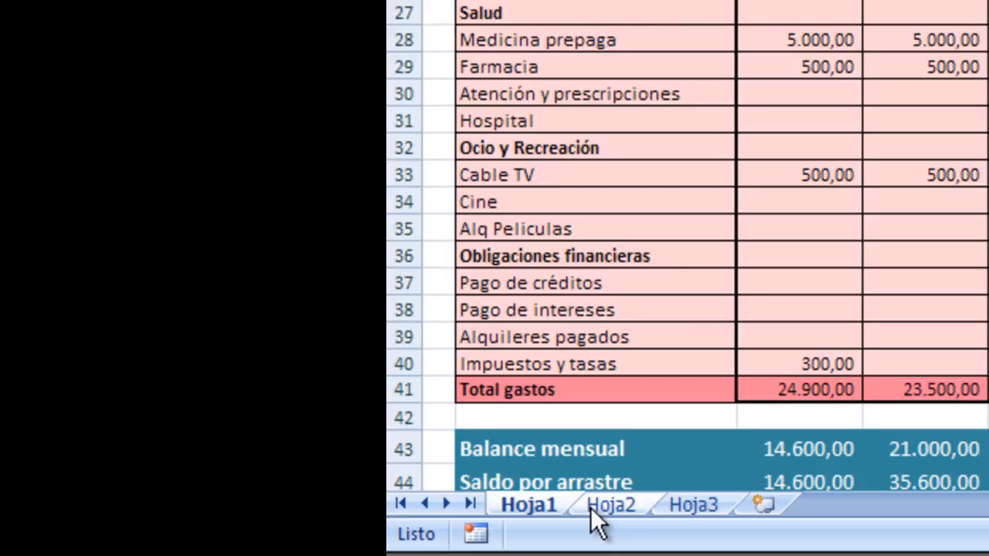
left_click(591, 508)
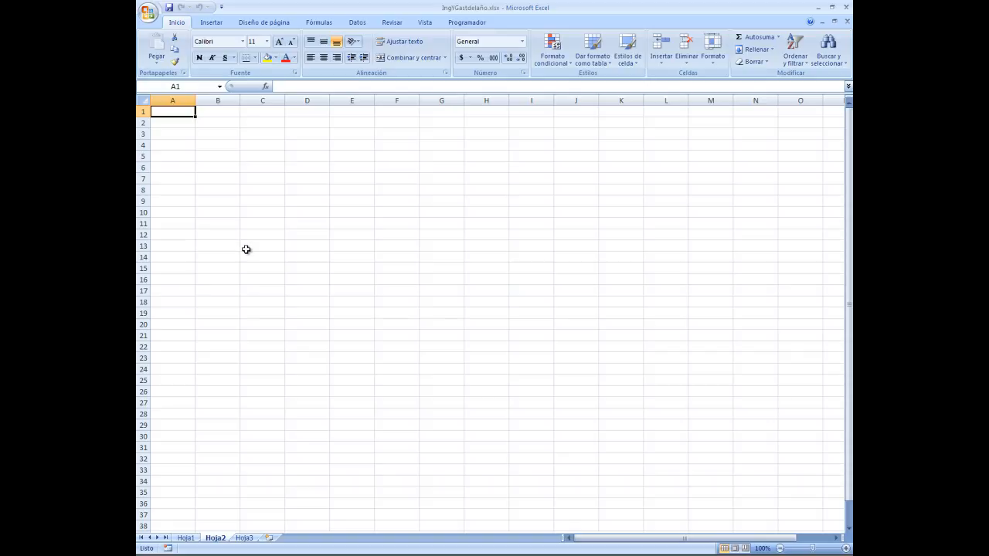
left_click(214, 123)
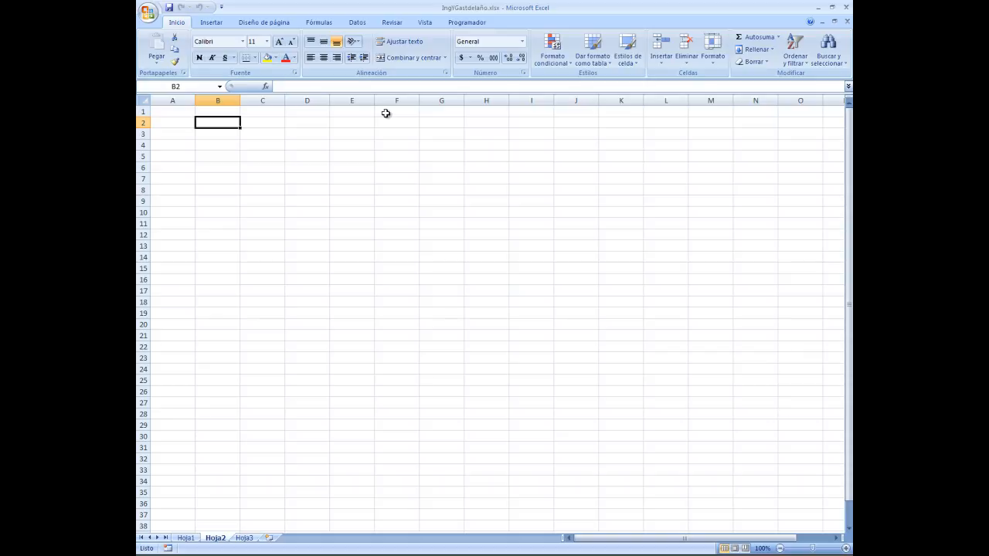
type("Mes")
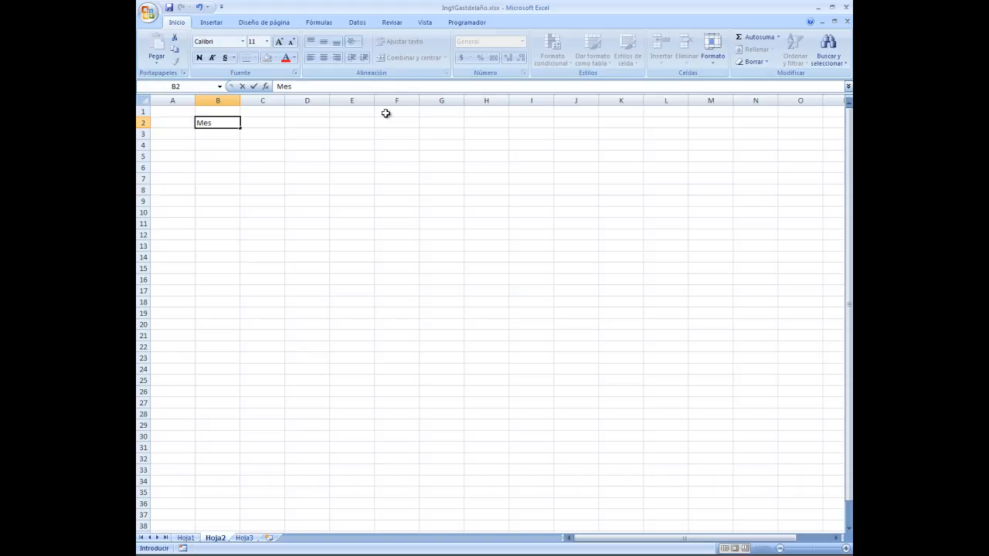
key("Tab")
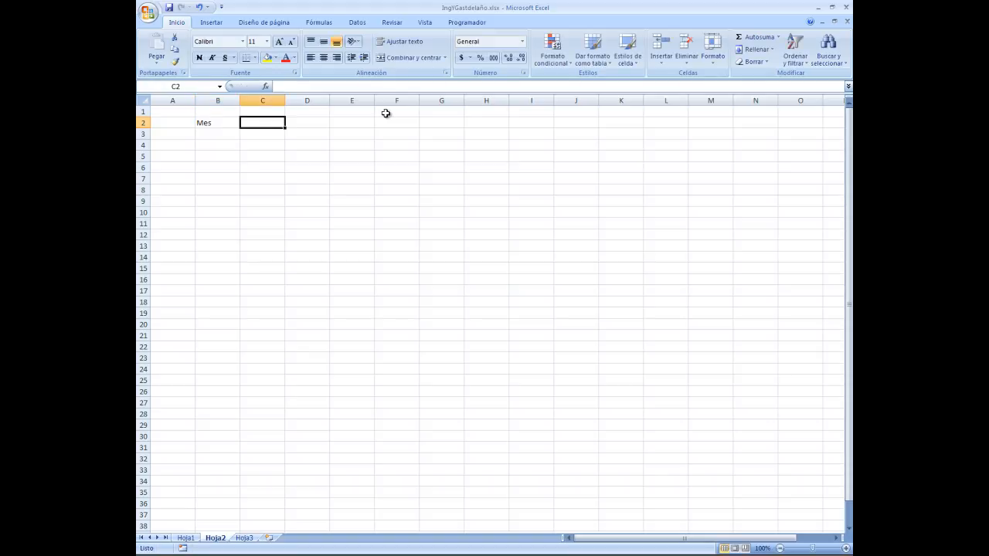
type("Día")
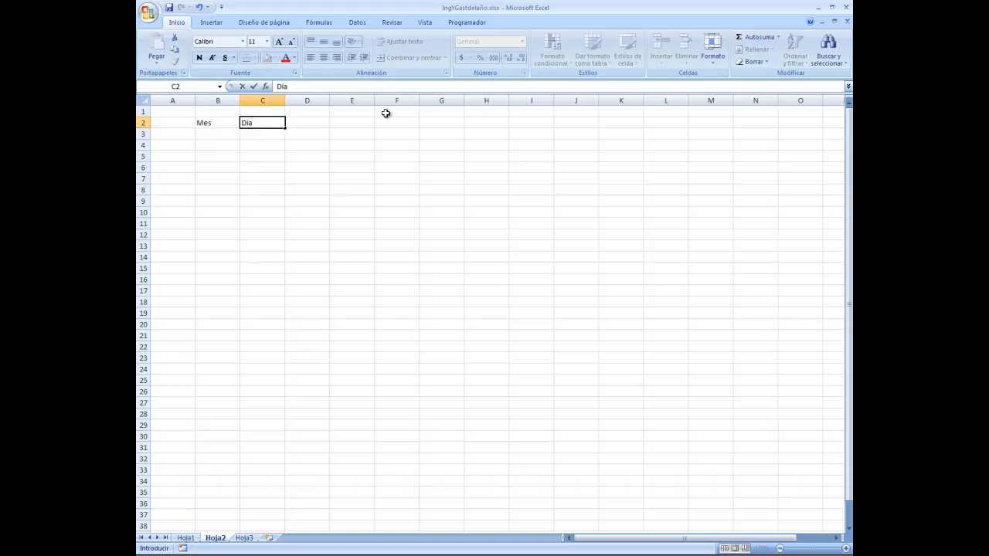
key("Tab")
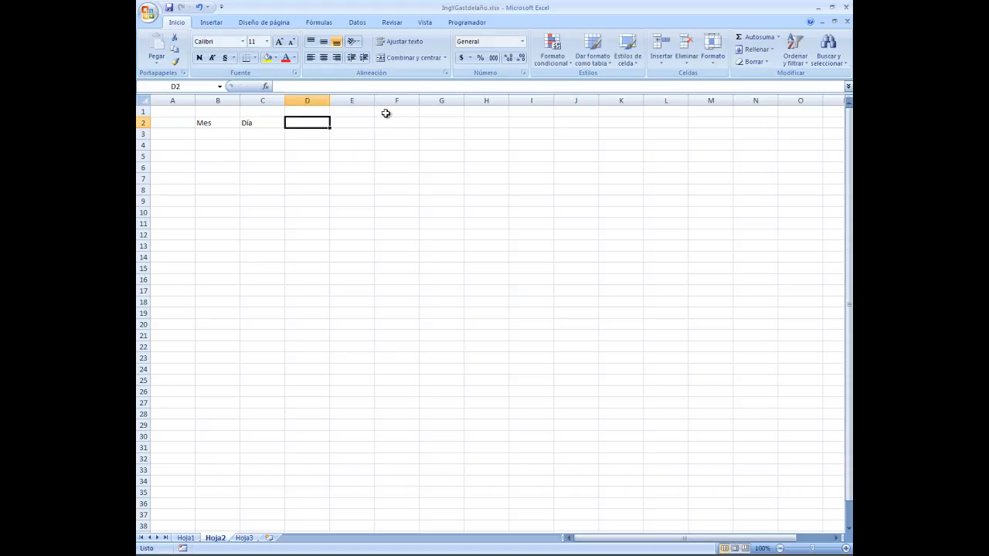
type("B")
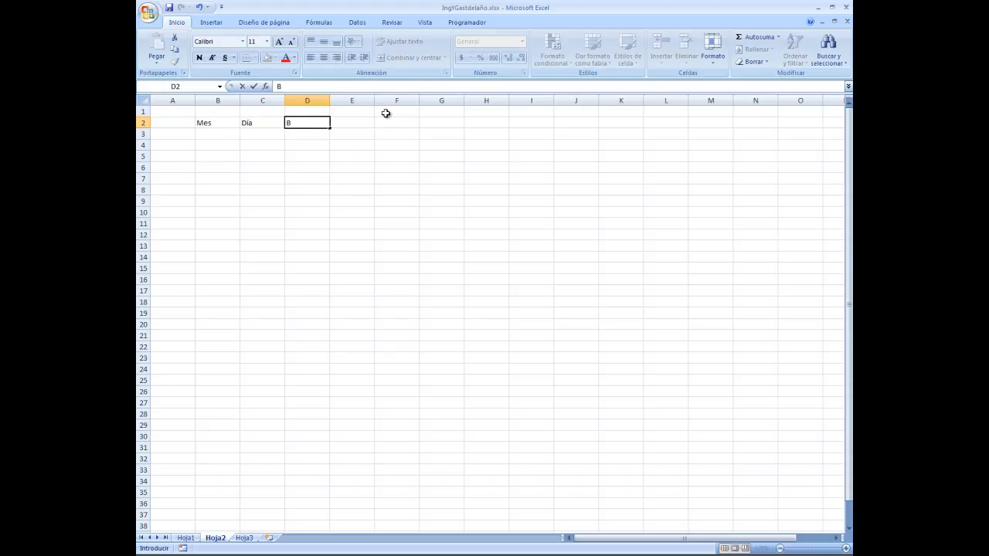
type("eneficiario")
key("Tab")
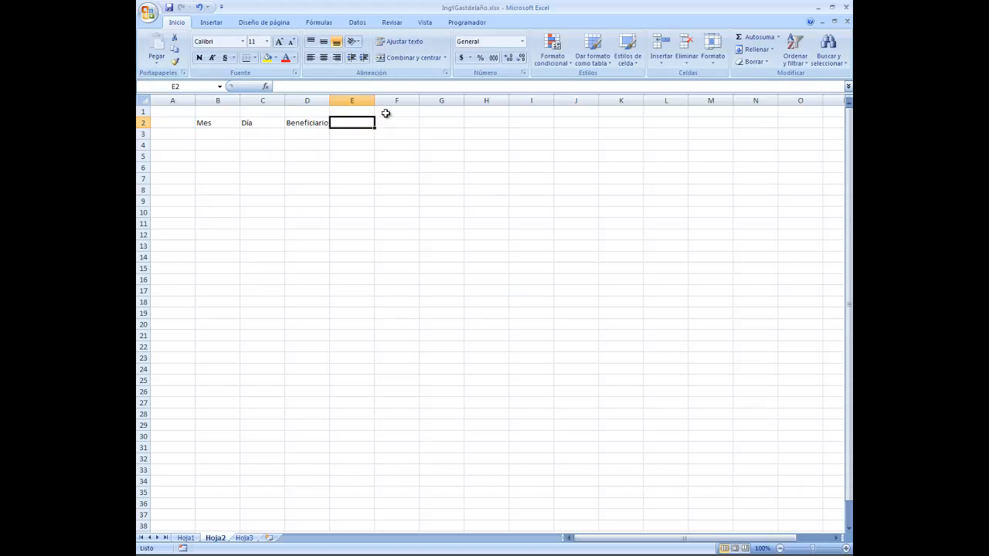
Enter the headers Descripción, Medio de pago and Importe neto in cells E2 to G2
type("Desc")
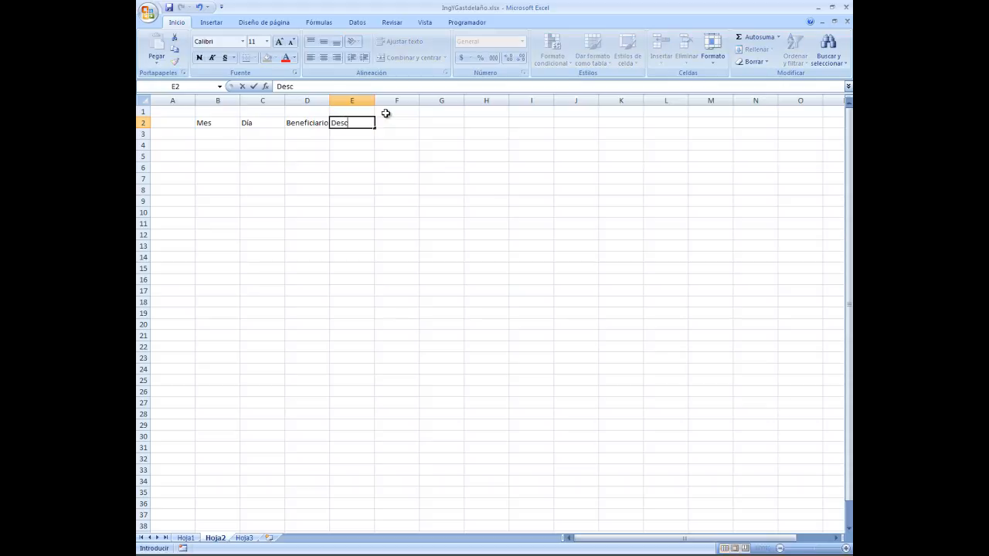
type("ripción")
key("Tab")
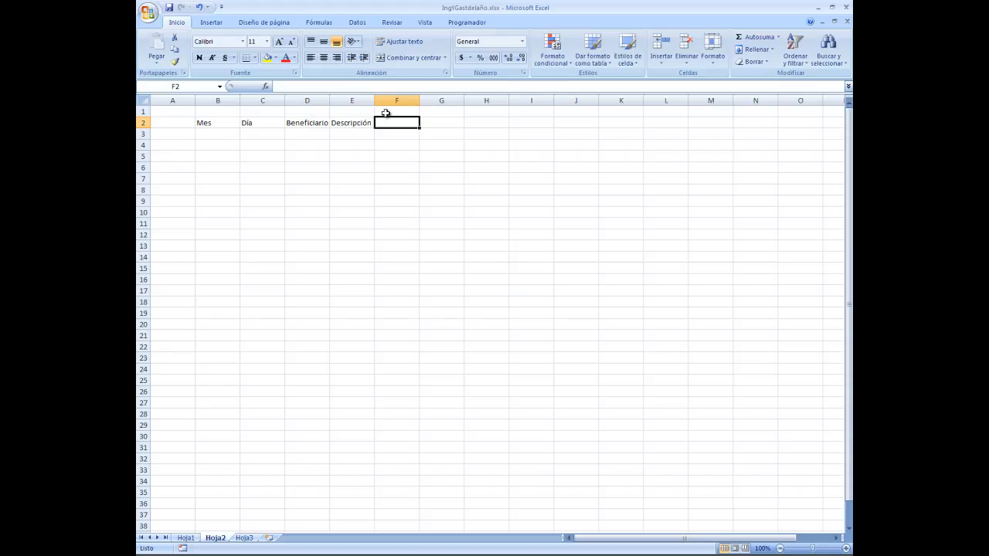
type("Me")
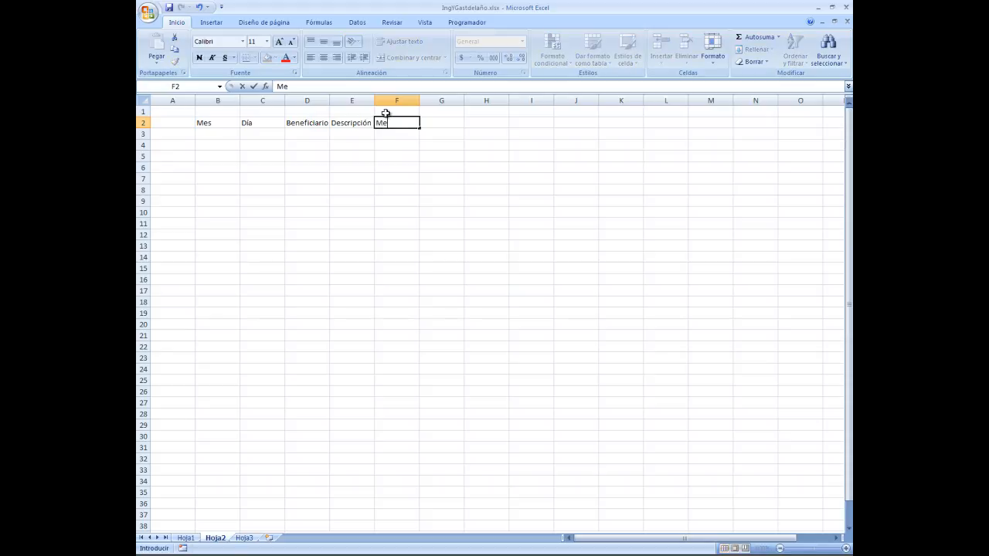
type("dio de pago")
key("Tab")
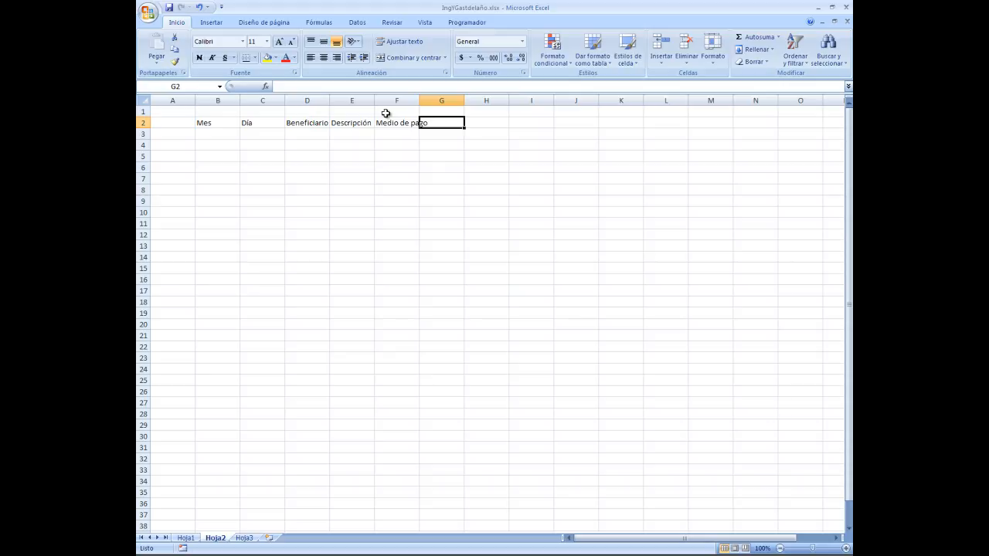
type("Importe neto")
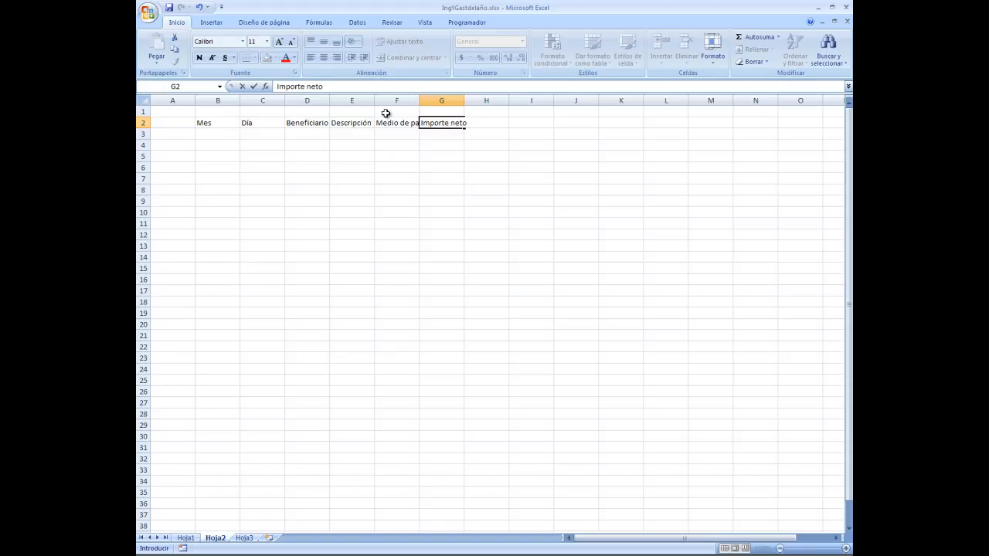
key("Tab")
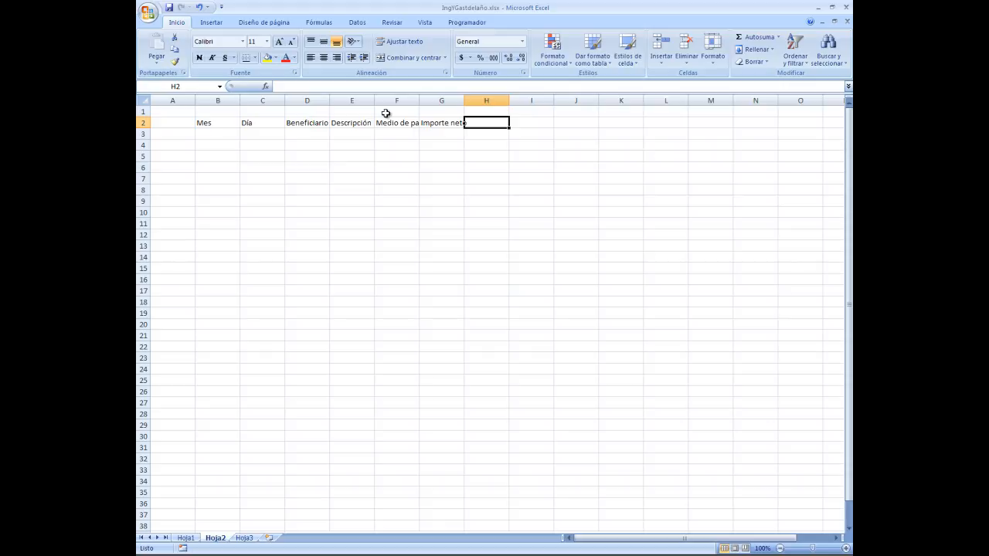
Continue the header row with IVA in H2 and No gravado in I2
type("I")
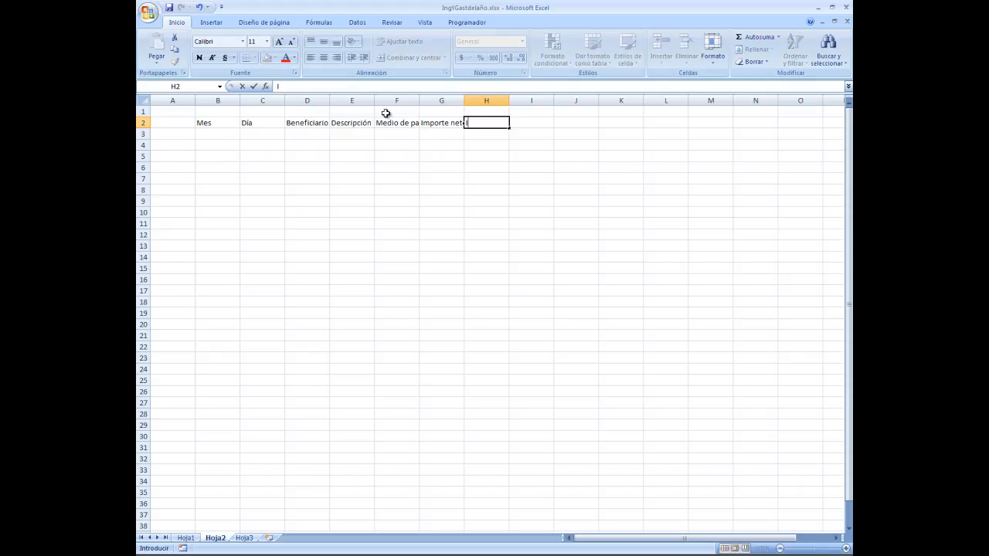
type("VA")
key("Left")
key("Right")
key("Right")
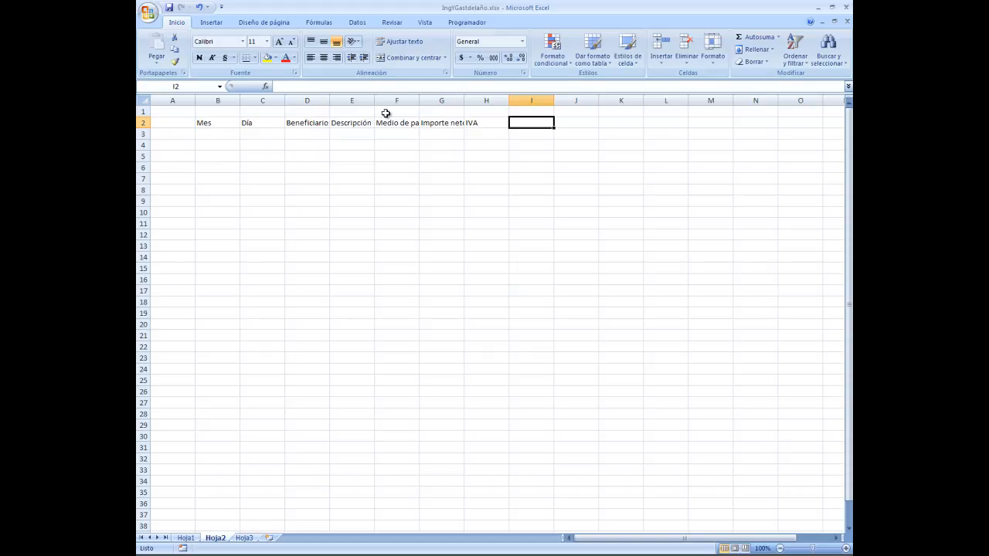
type("No gravado")
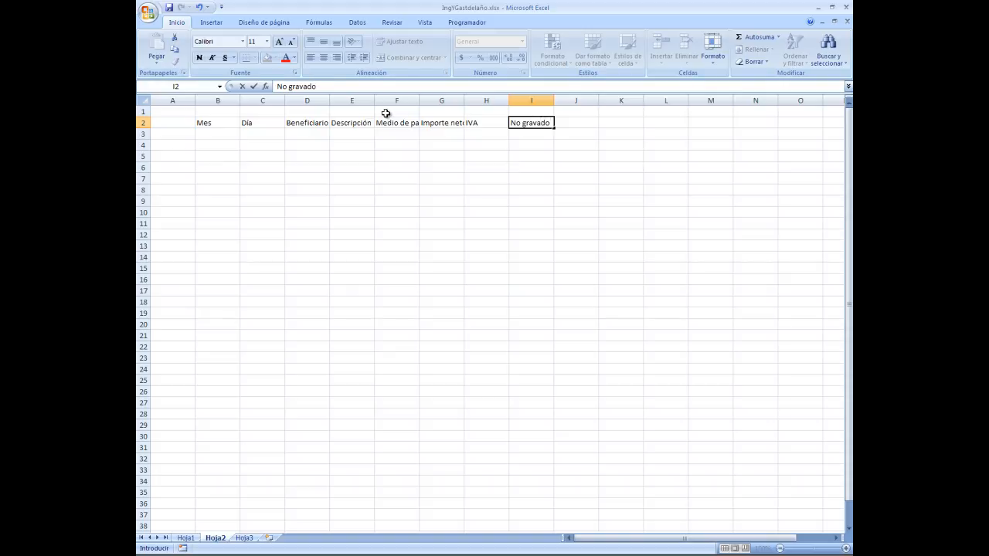
key("Tab")
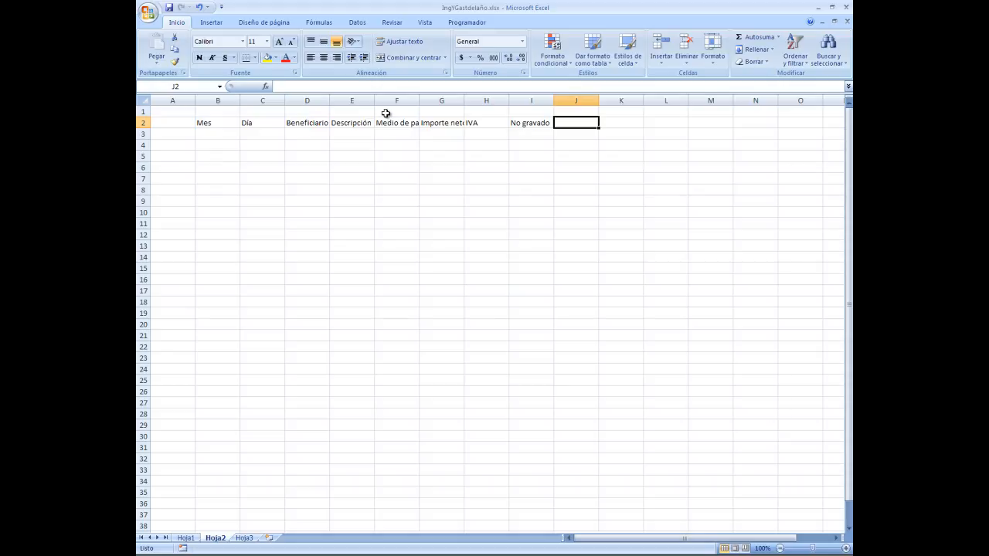
Complete the header row with Persep. in J2, Importe total in K2 and Concepto in L2
type("Persep.")
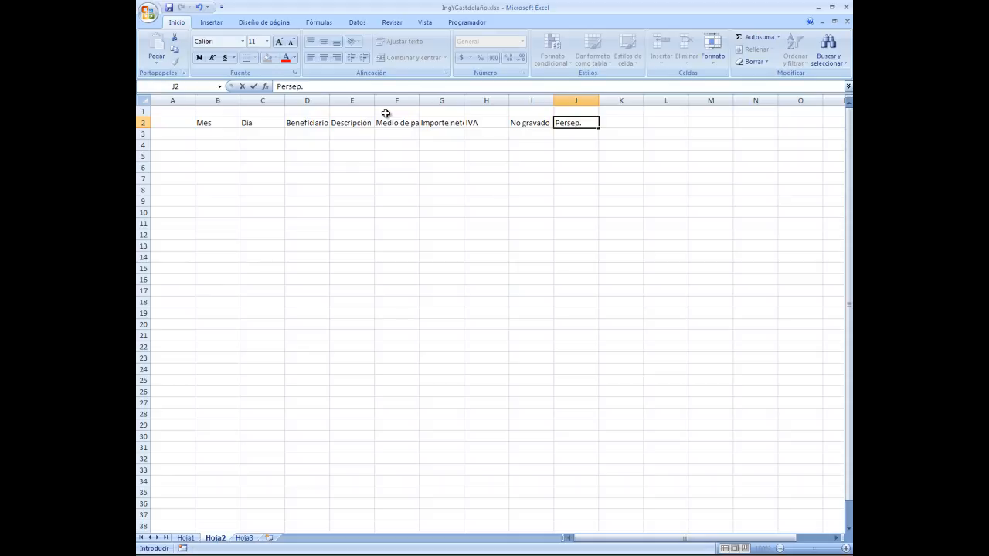
key("Tab")
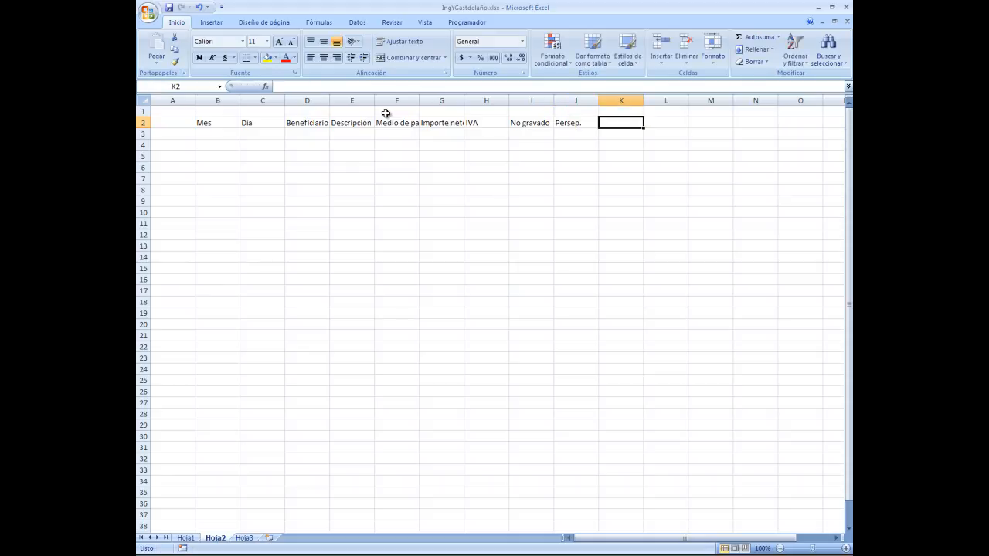
type("Importe total")
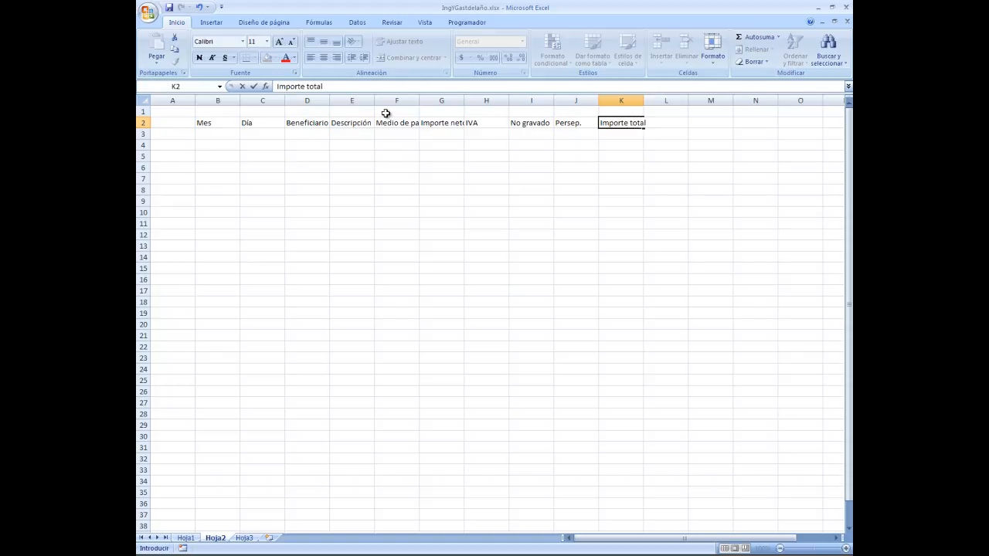
key("Tab")
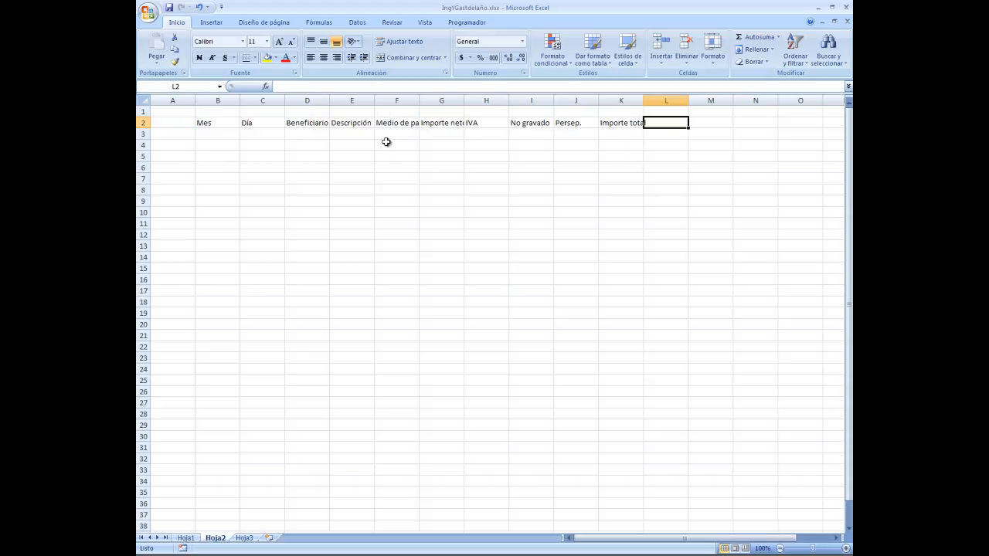
left_click(188, 538)
type("Concepto")
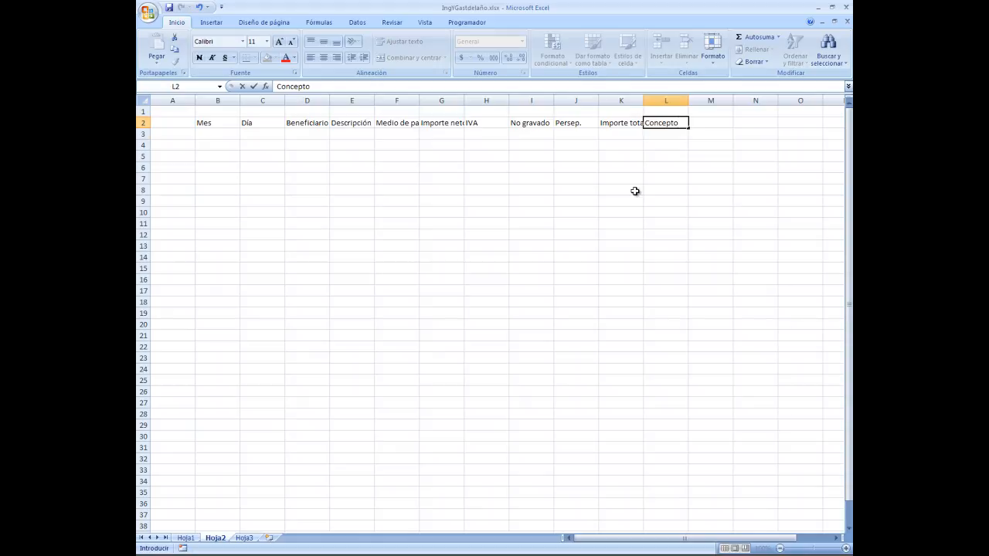
key("Return")
key("Up")
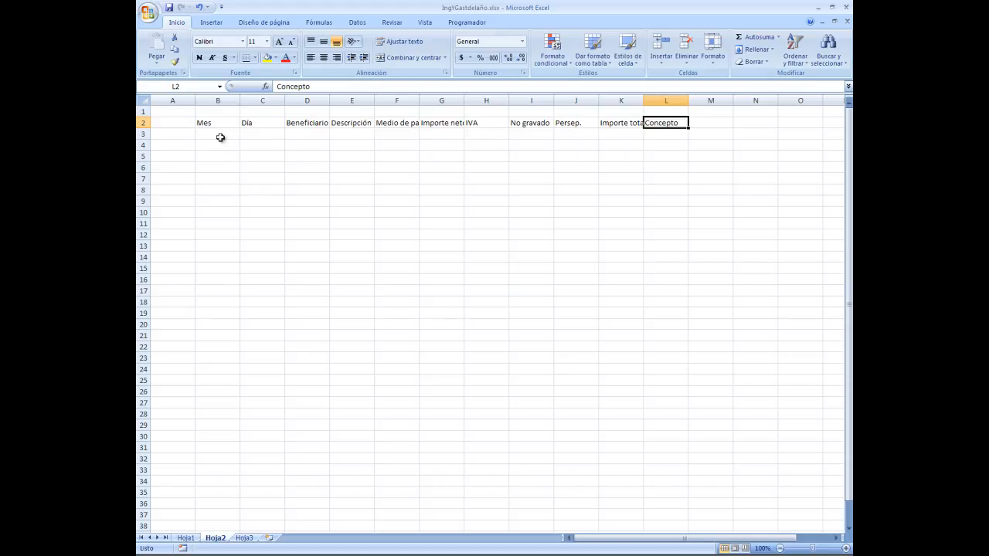
Center the header texts horizontally in cells B2 to L2
left_click(186, 123)
left_click_drag(185, 123, 503, 113)
left_click_drag(226, 123, 654, 124)
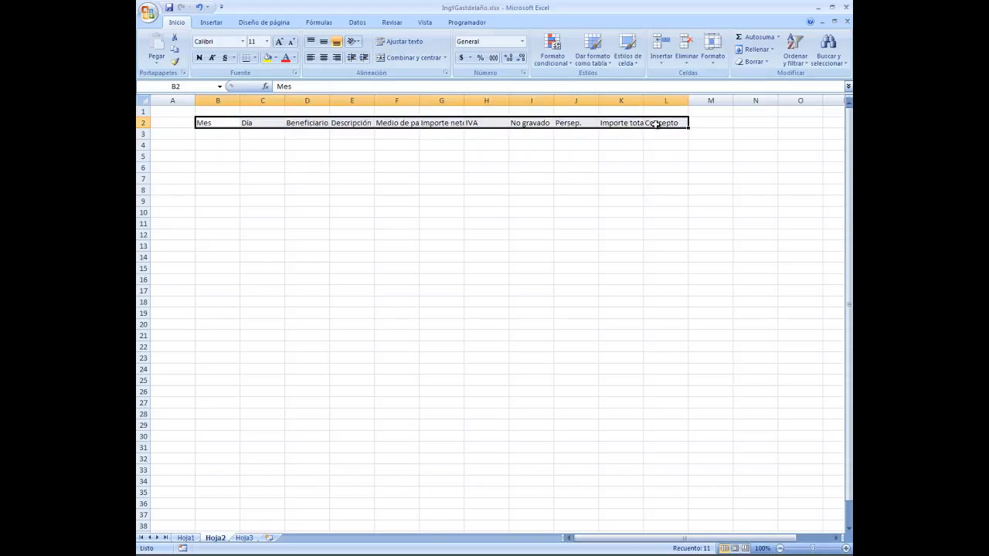
left_click(323, 60)
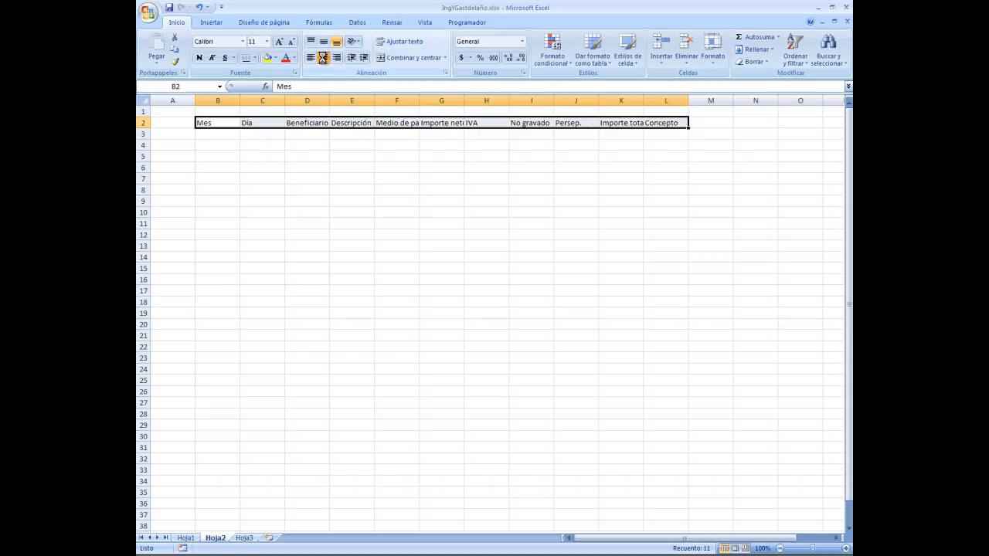
Narrow columns A, C and G to J, and widen columns B, D, E, F and L, making the Descripción column the widest
left_click(227, 123)
left_click_drag(240, 101, 158, 106)
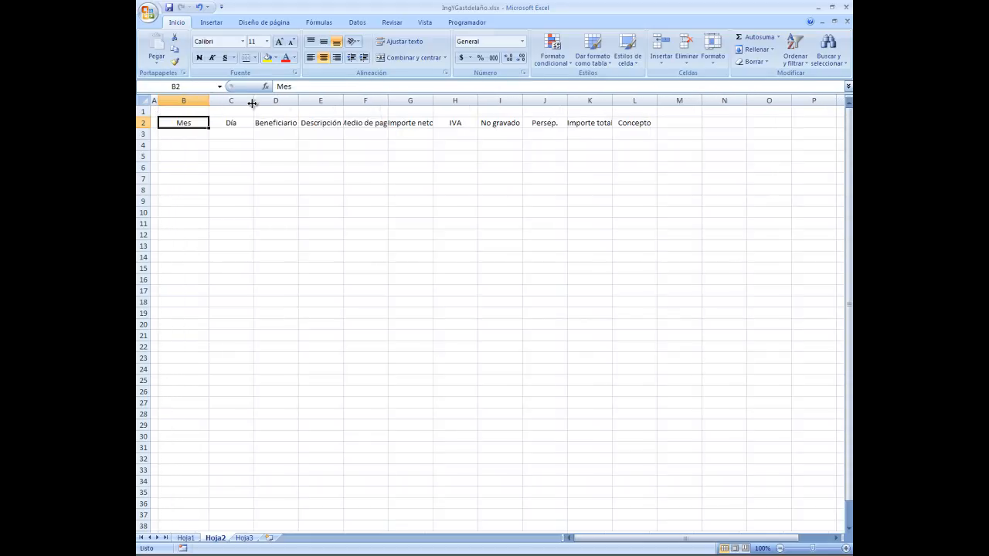
left_click_drag(252, 103, 323, 100)
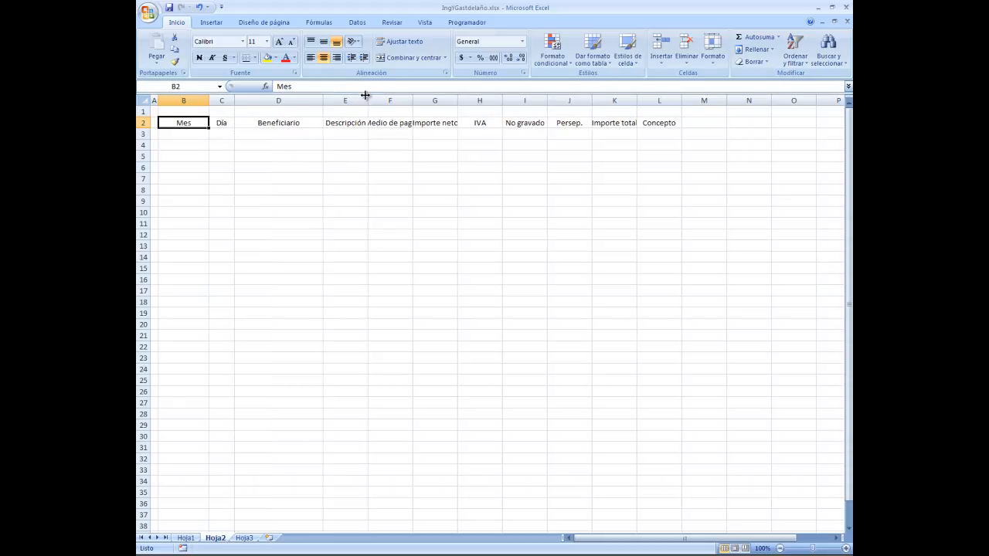
left_click_drag(369, 100, 457, 86)
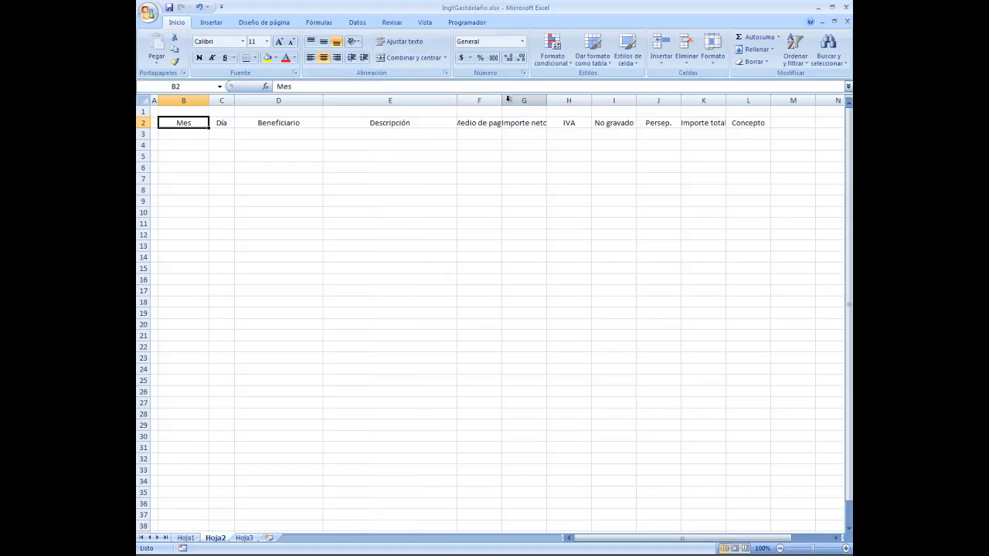
left_click_drag(502, 100, 519, 94)
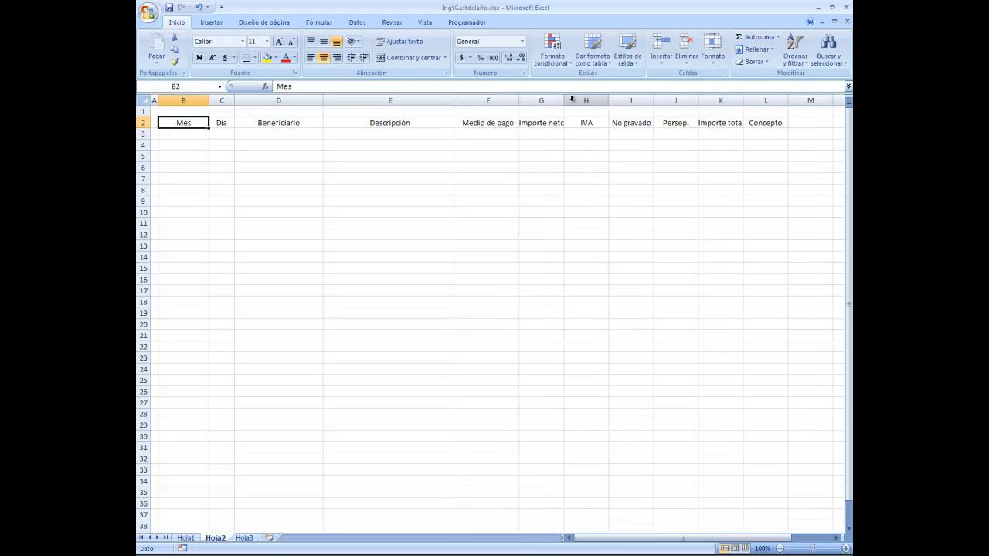
left_click_drag(564, 100, 671, 101)
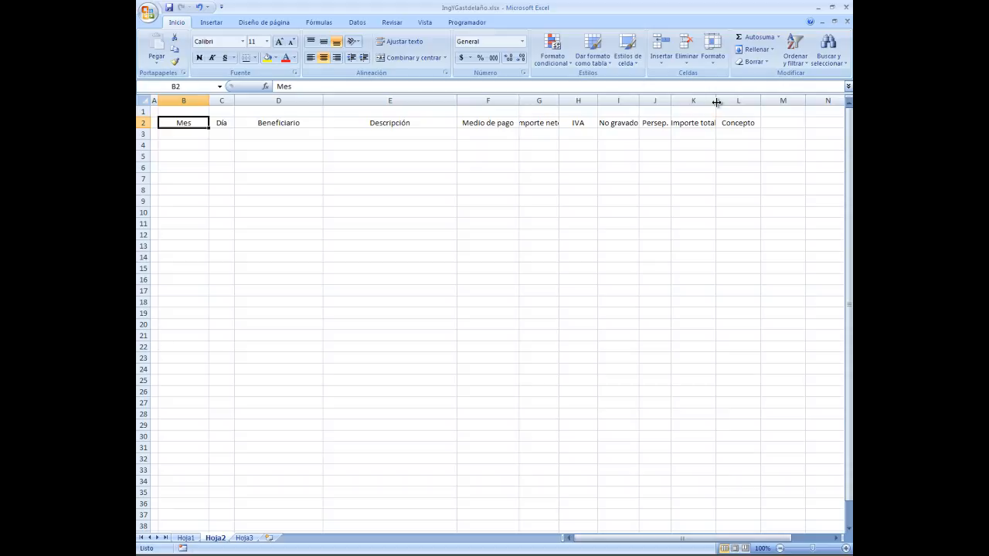
left_click_drag(761, 102, 832, 101)
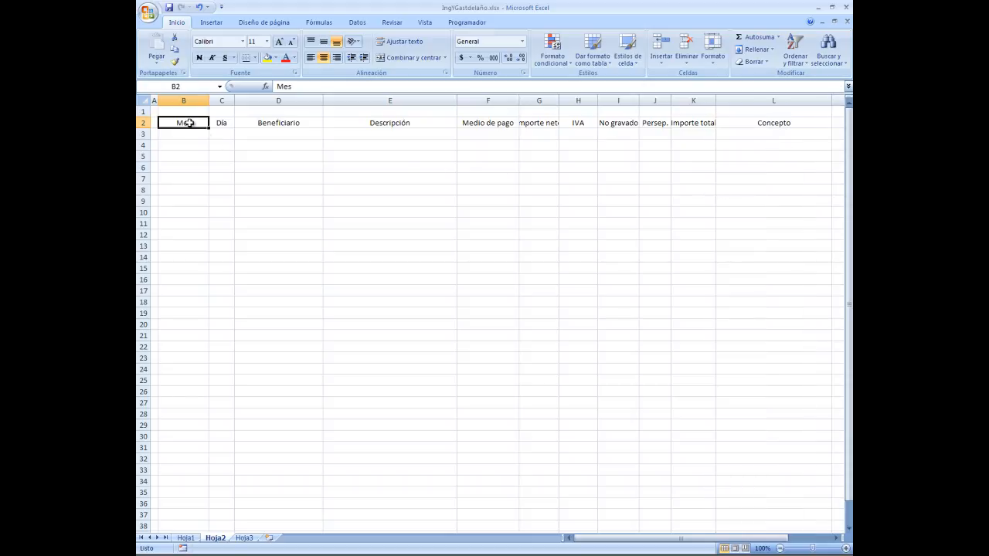
Fill header cells B2 to L2 with light orange and set their font size to 14
left_click_drag(189, 123, 747, 123)
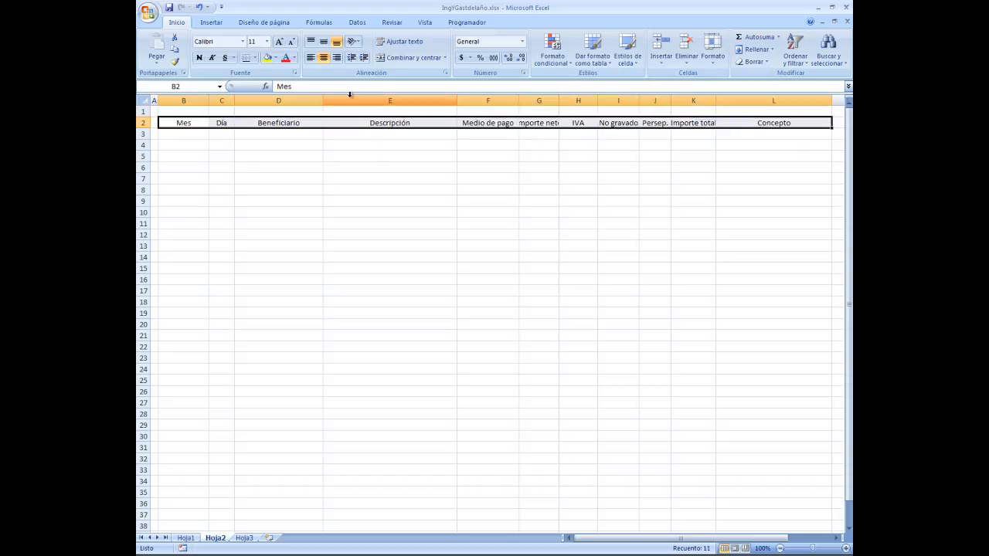
left_click(276, 58)
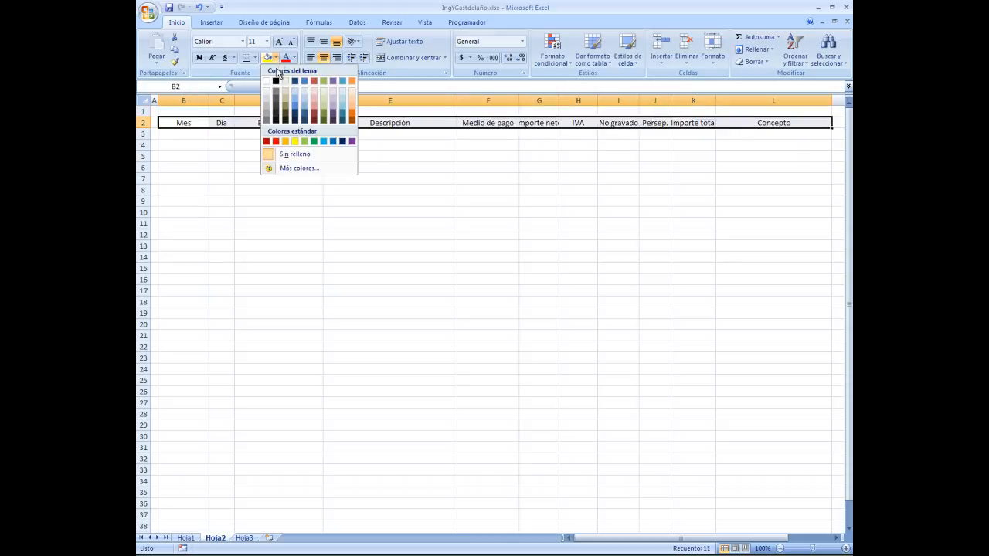
left_click(351, 106)
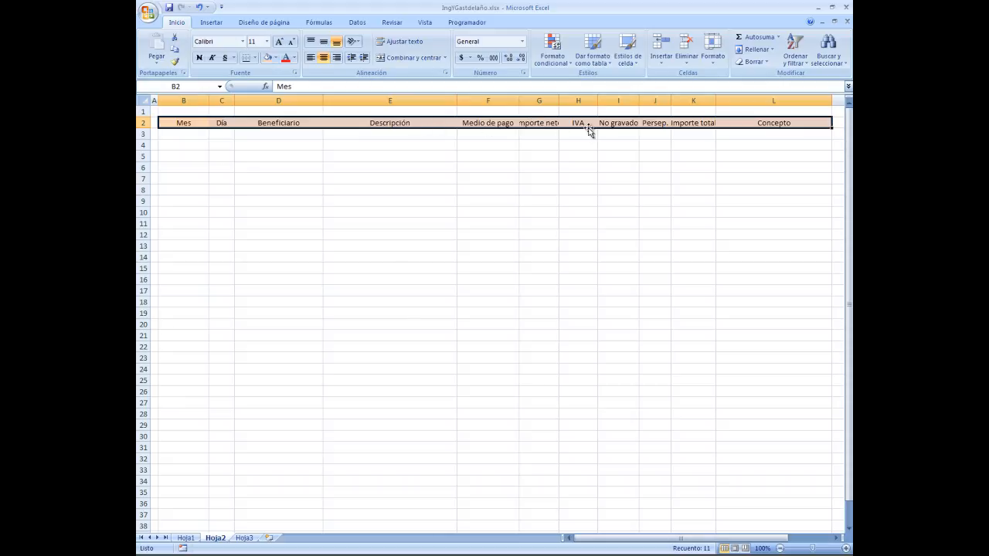
left_click(266, 42)
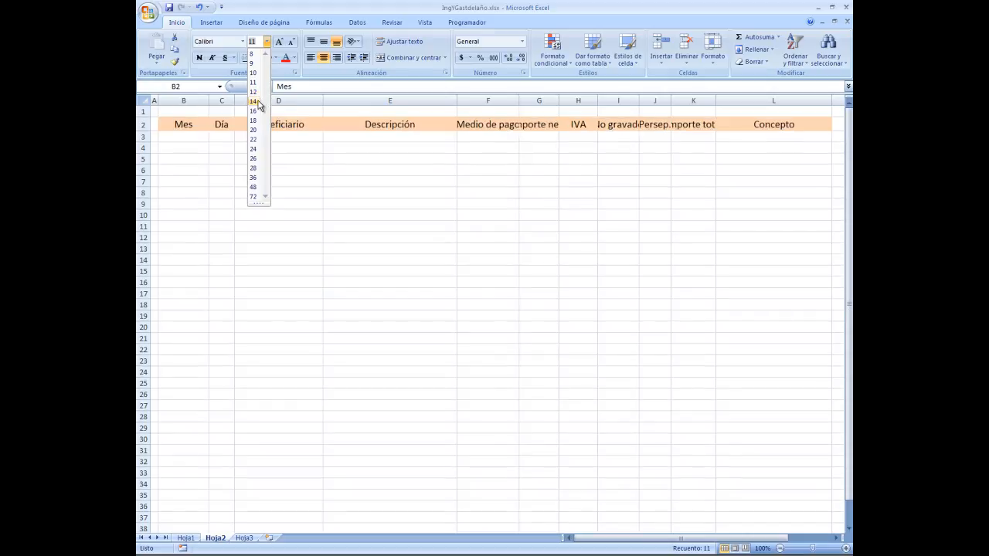
left_click(255, 101)
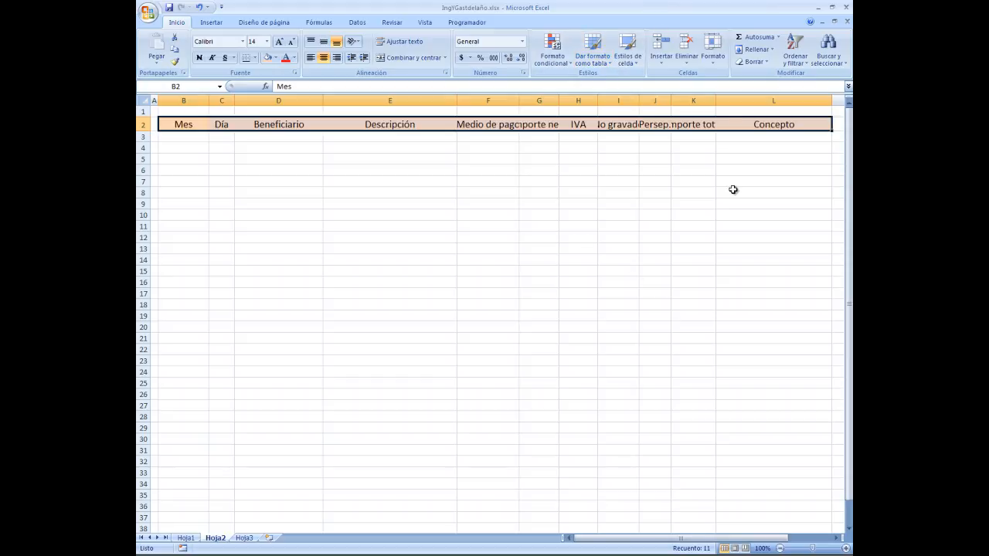
Wrap the text in the header cells B2 to L2 and set their vertical alignment to centered
left_click(714, 64)
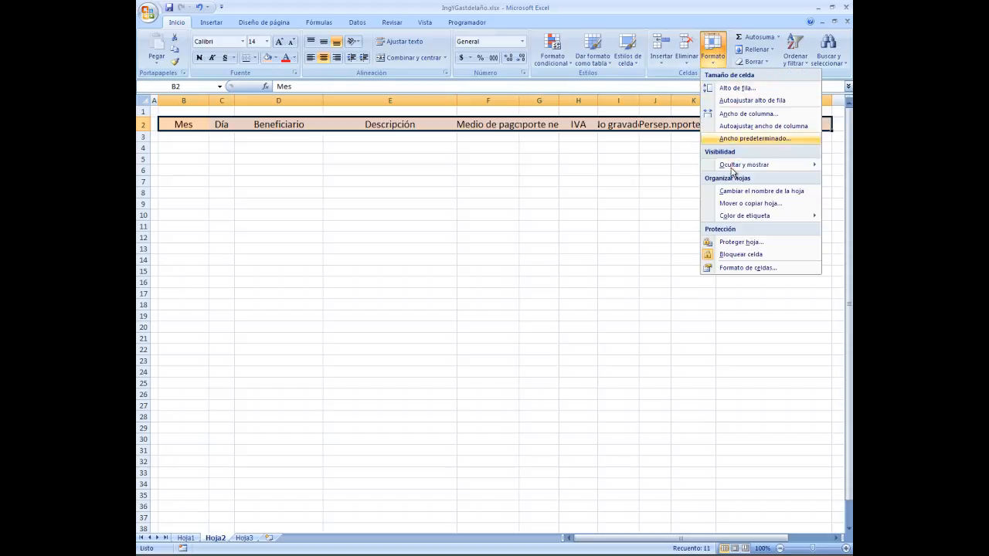
left_click(745, 267)
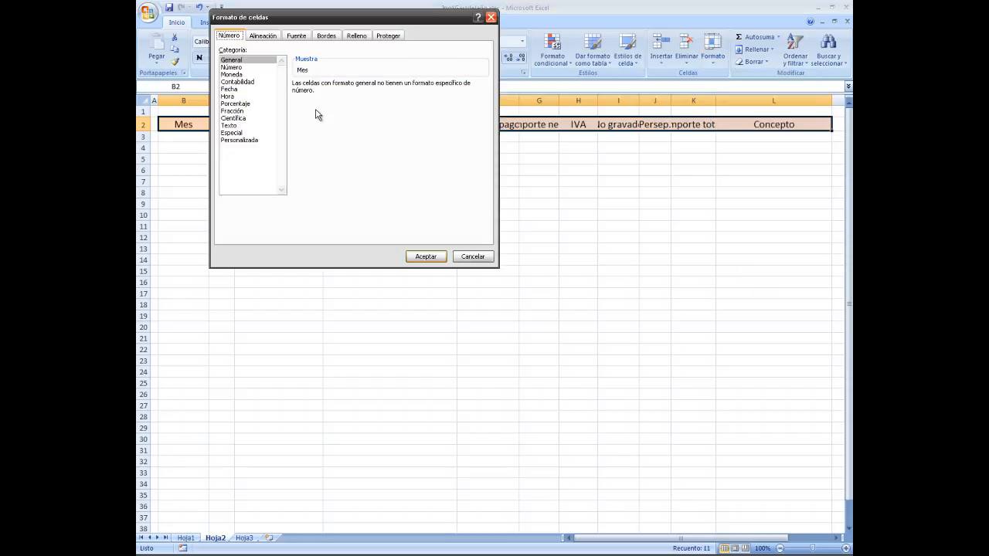
left_click(264, 37)
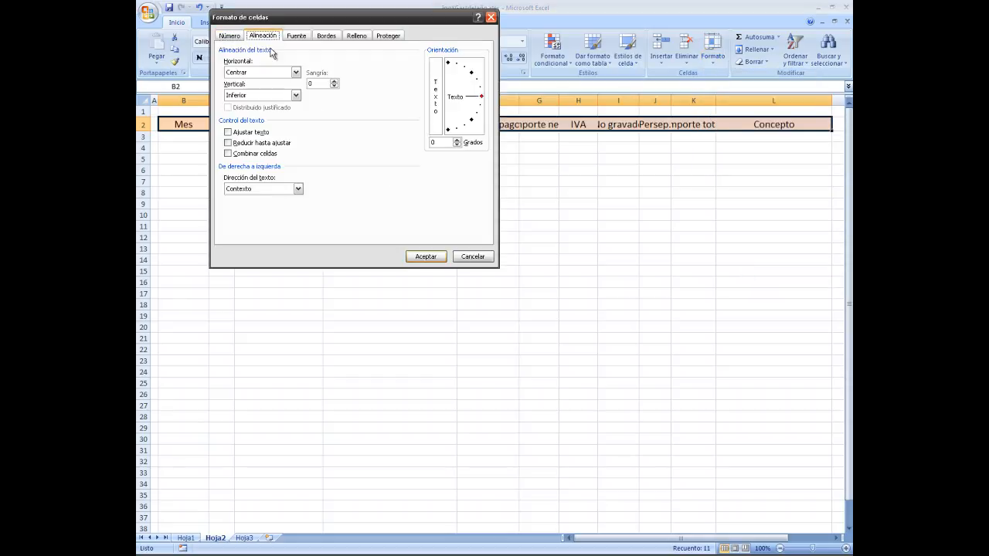
left_click(228, 133)
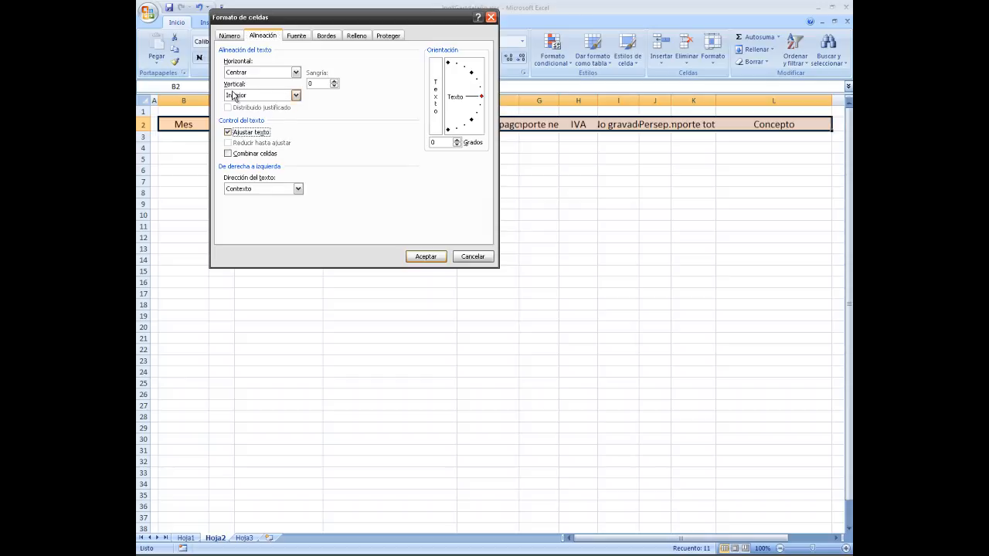
left_click(295, 95)
left_click(281, 113)
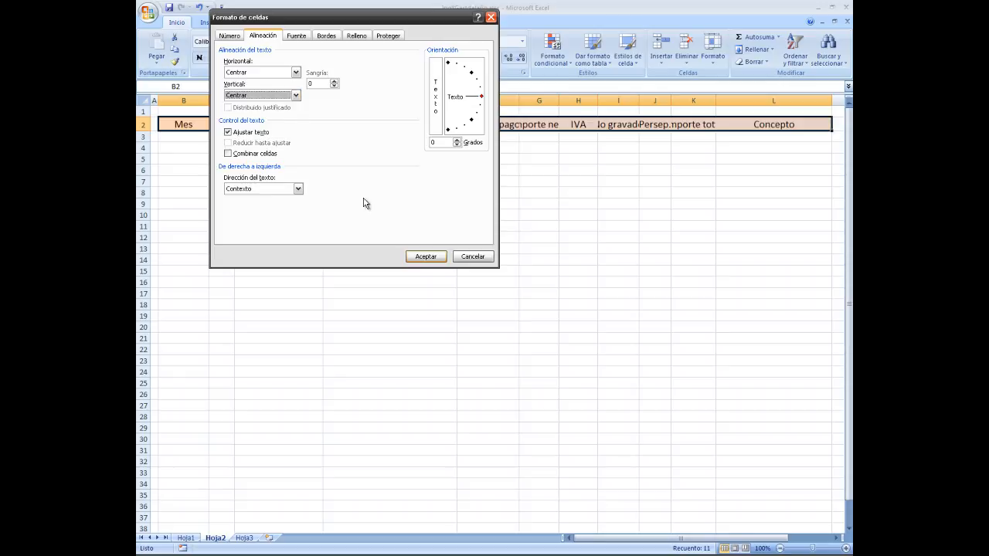
left_click(438, 256)
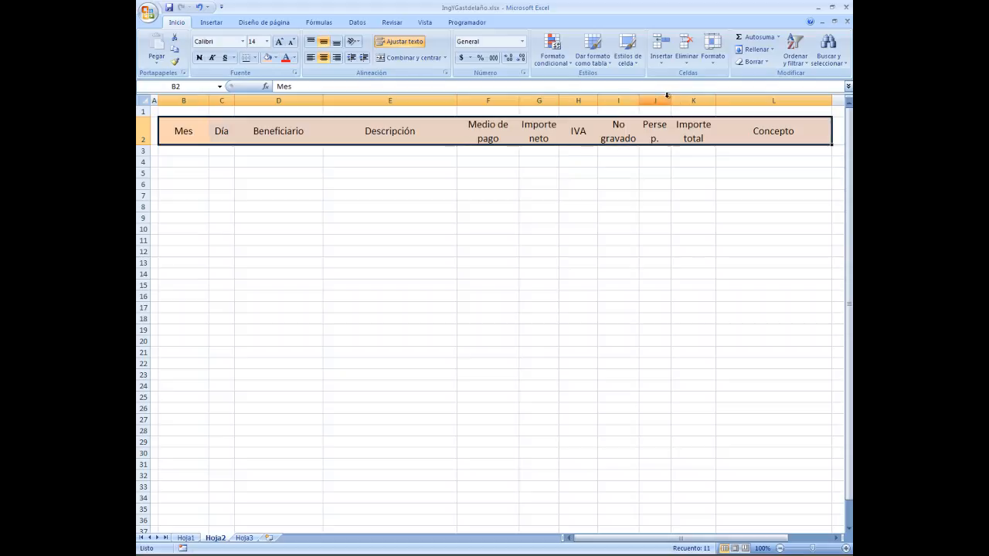
Widen column J so Persep. fits on one line, and slightly narrow columns A and L
left_click_drag(671, 100, 677, 100)
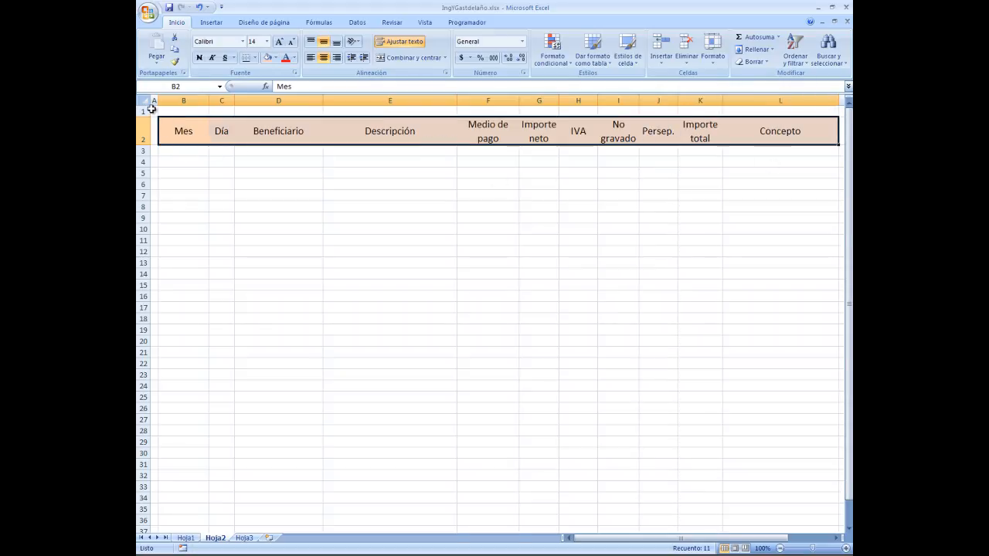
left_click_drag(157, 101, 155, 101)
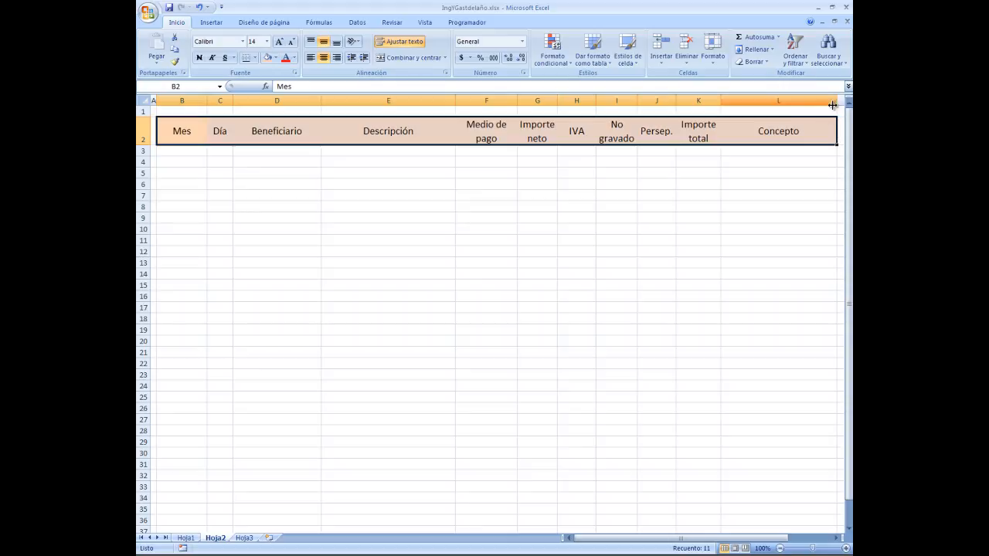
left_click_drag(836, 105, 834, 104)
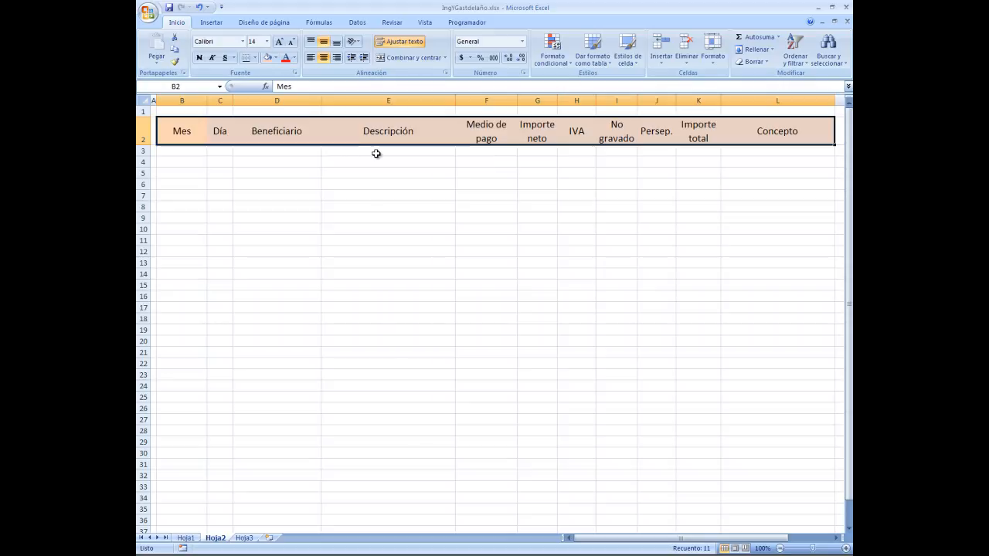
left_click(172, 151)
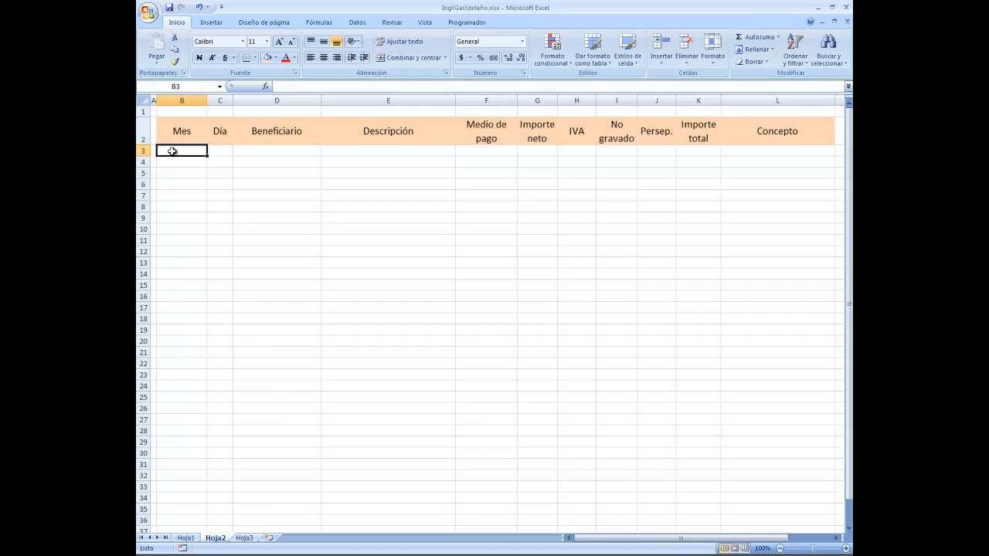
Apply all borders to the range B2:L2000
left_click(179, 130)
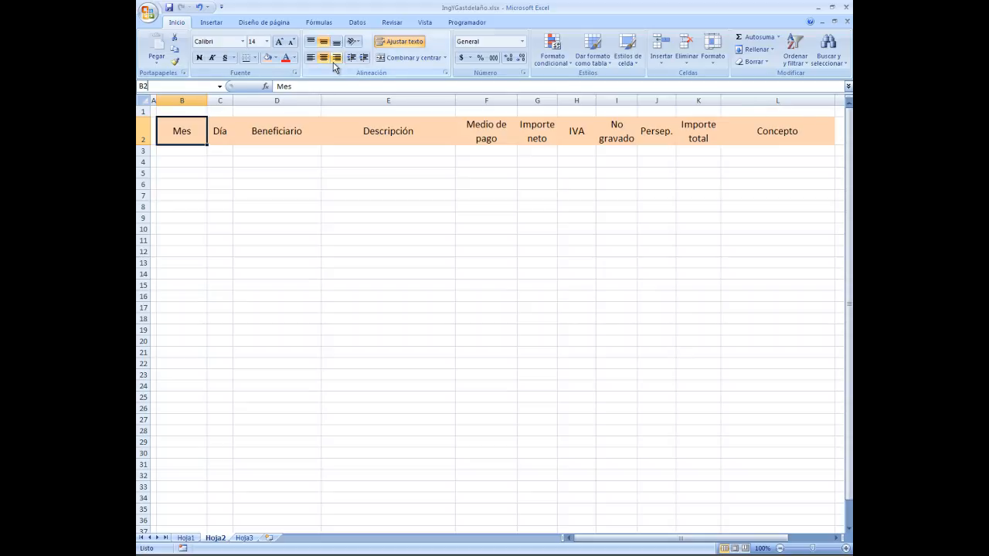
type(":L")
type("2000")
key("Return")
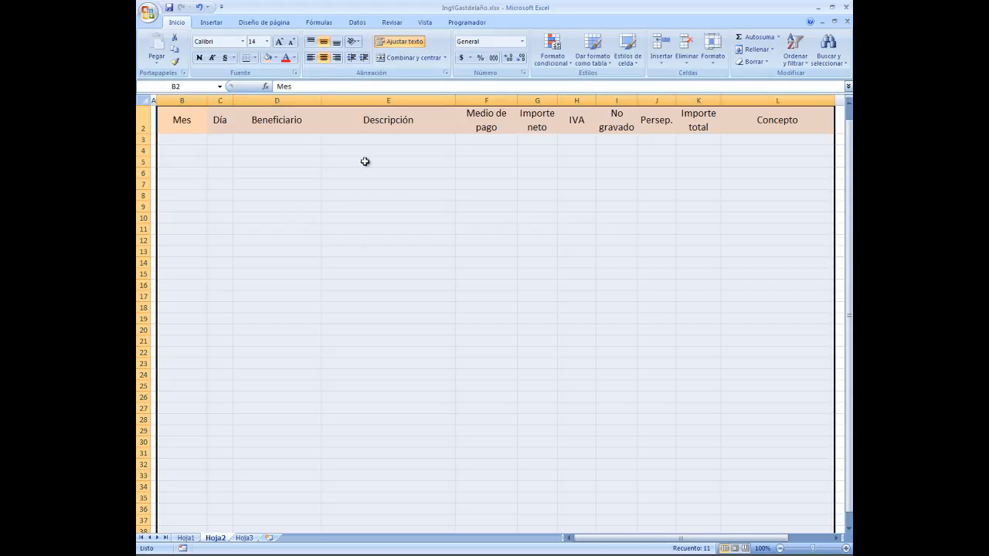
left_click(255, 58)
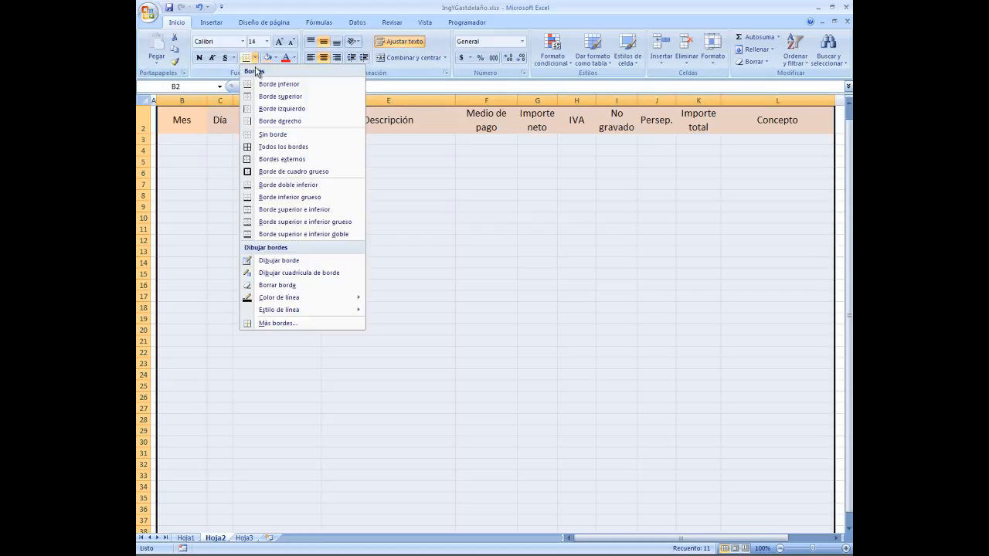
left_click(257, 150)
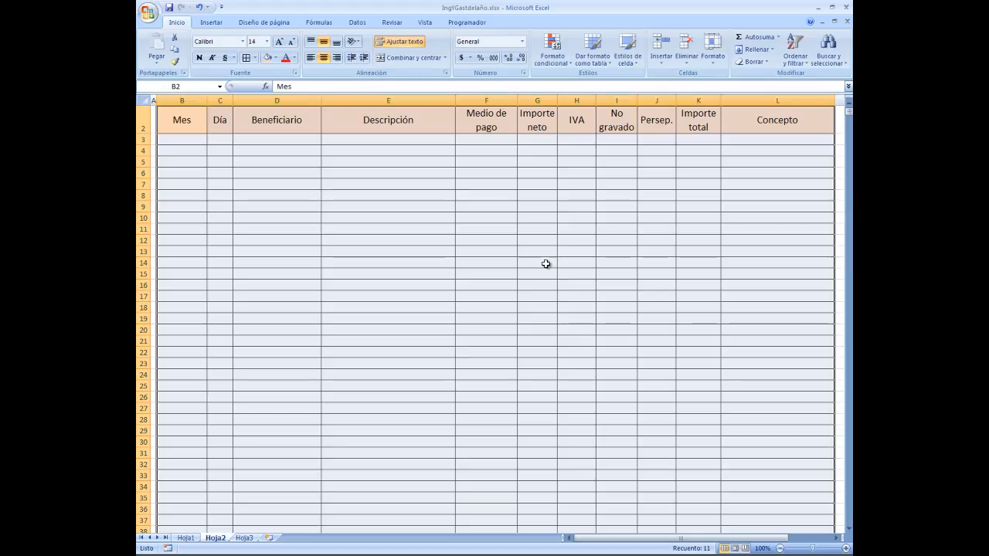
Start the first expense record in row 3 with month Enero, day 10 and the beneficiary's first name
left_click(190, 139)
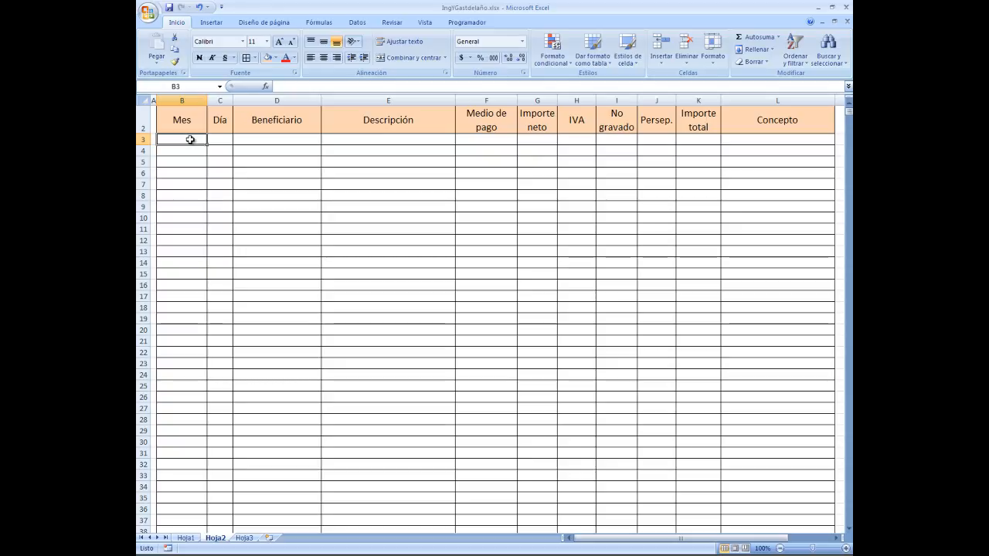
type("Enero")
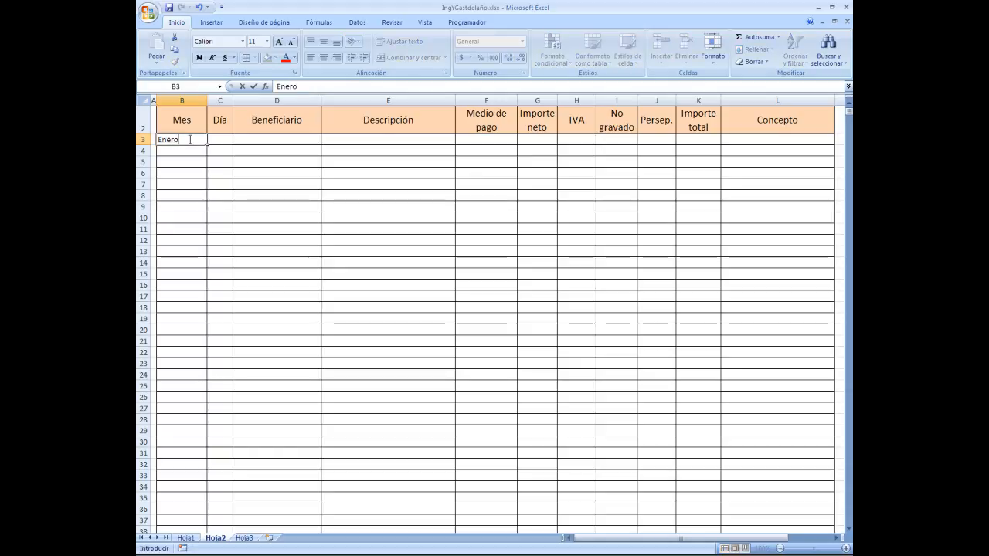
key("Tab")
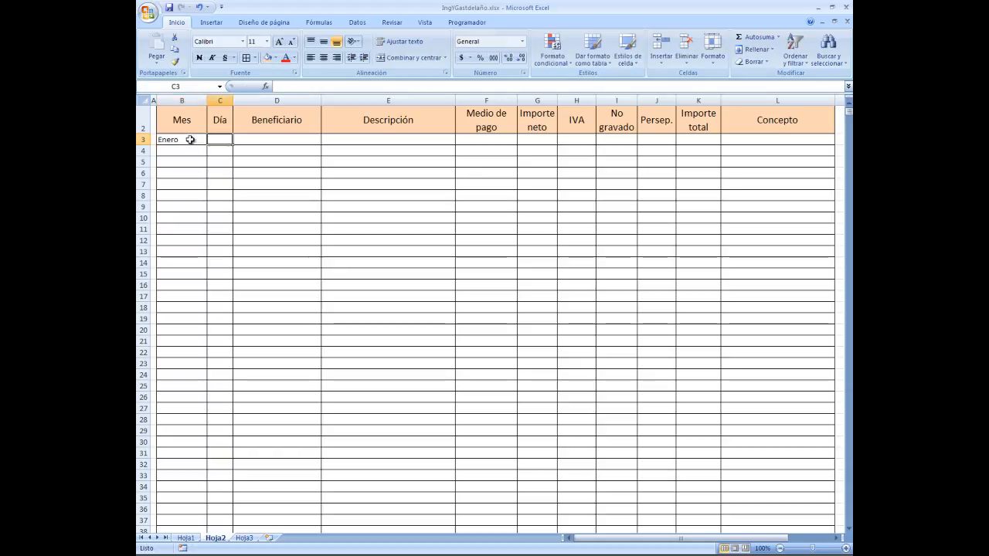
type("10")
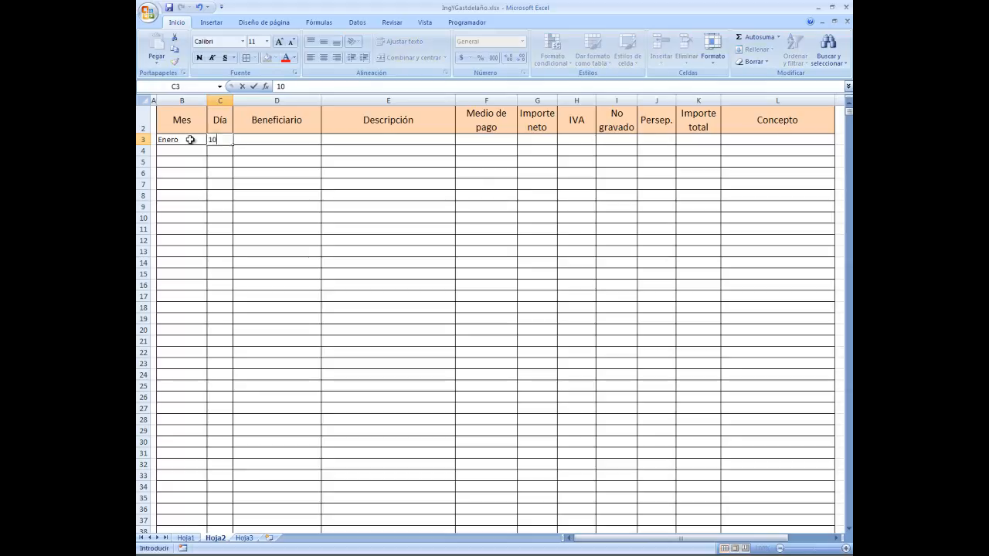
key("Tab")
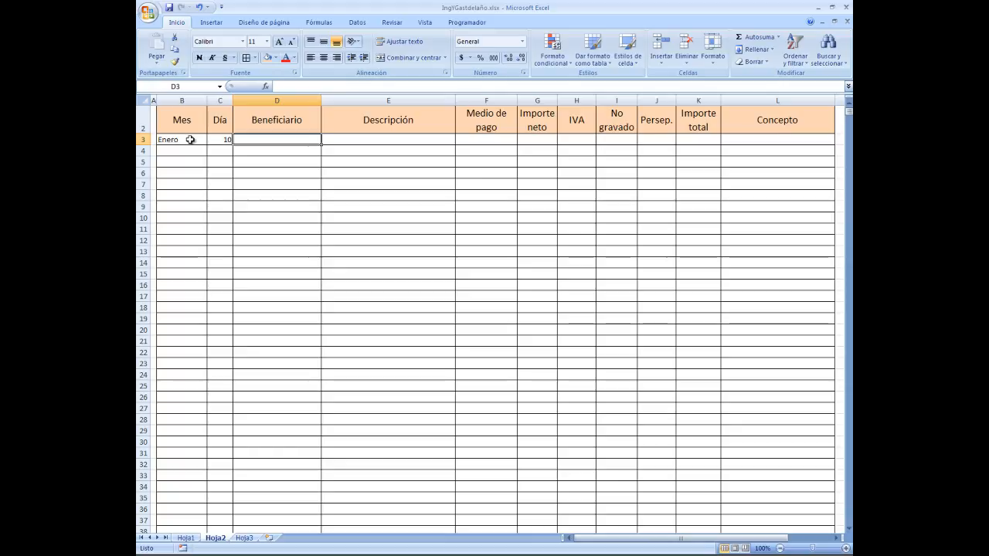
type("Jorge")
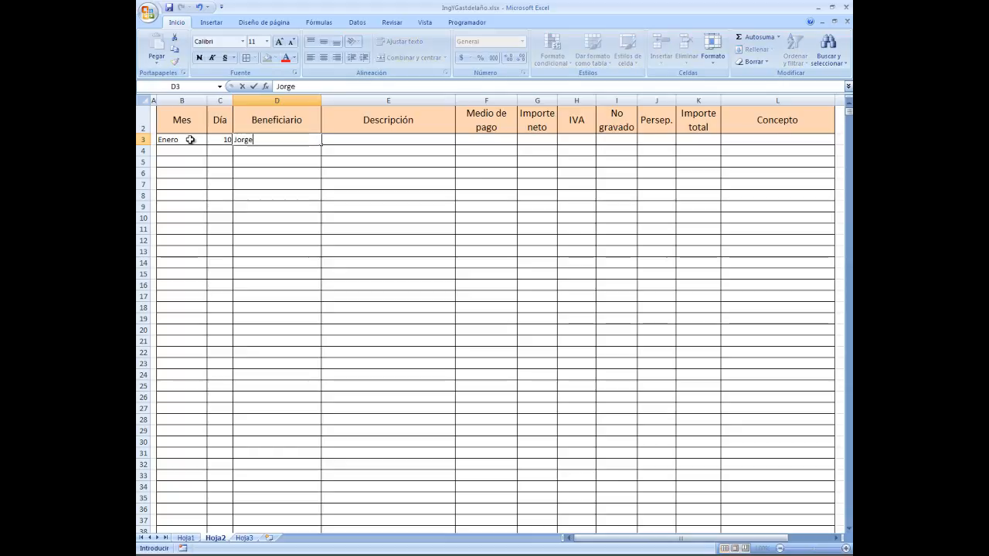
key("Tab")
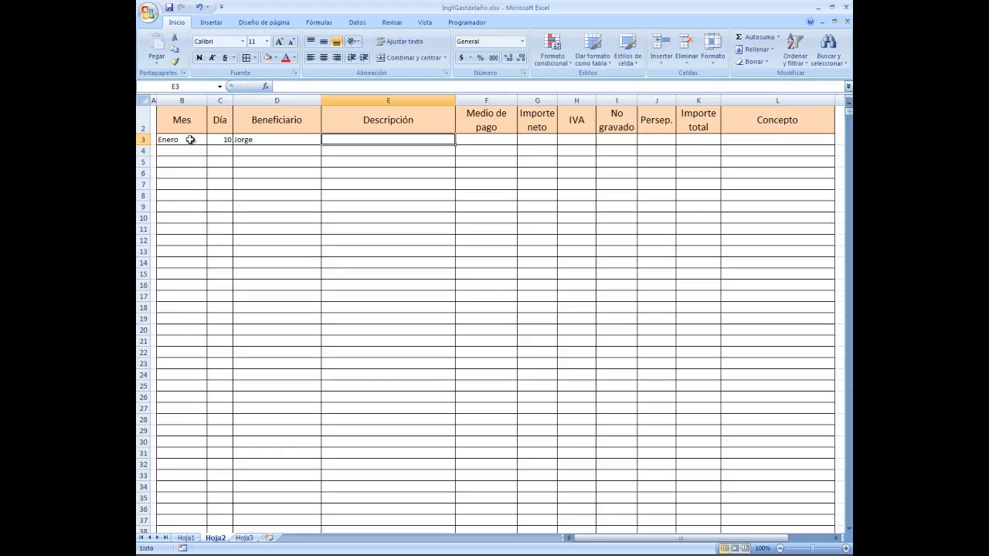
Enter Sueldo y 1/2 SAC as the description in E3
type("S")
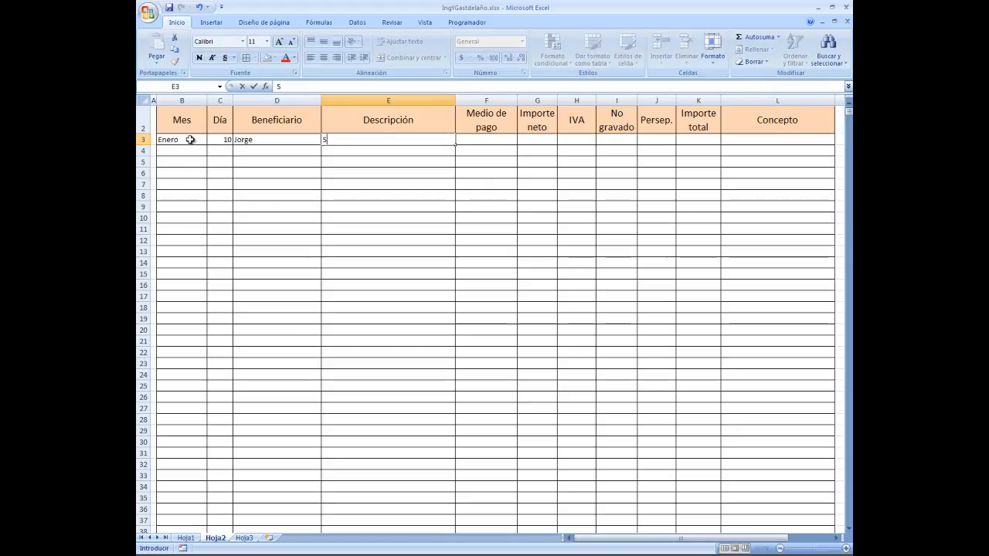
type("ueldo")
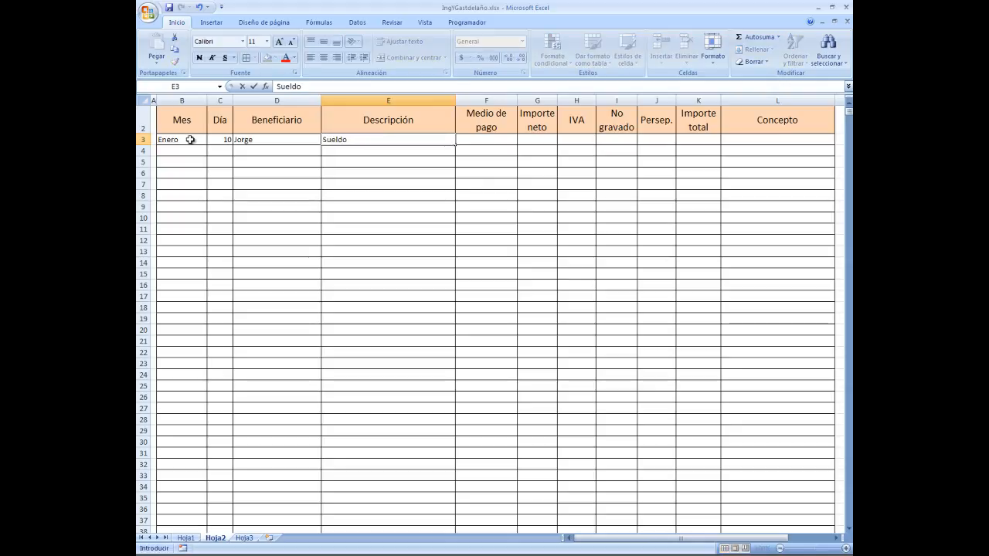
type(" y 1/2")
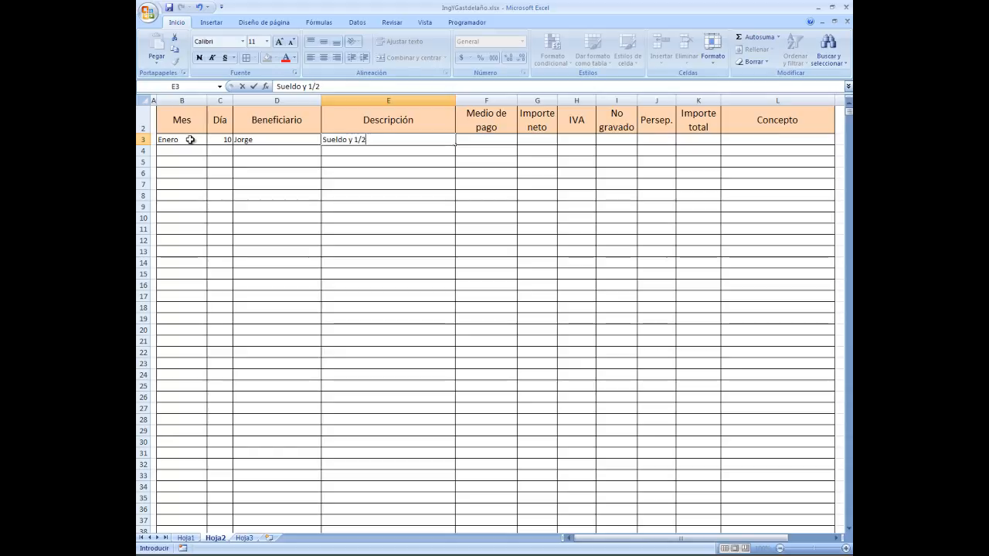
type(" SAC")
key("Tab")
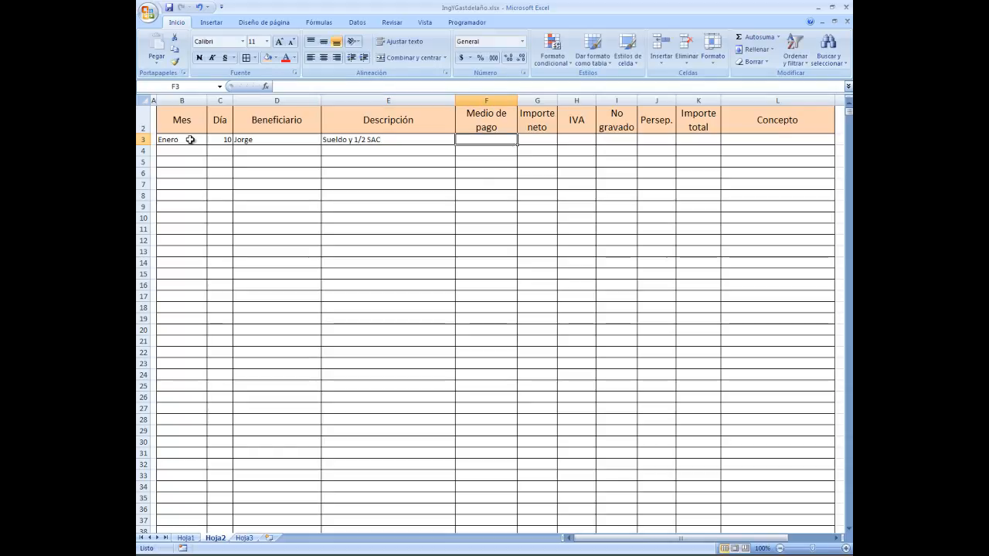
Enter Efectivo as the payment method in F3 and 15000 as the net amount in G3, leaving IVA empty
type("Efectivo")
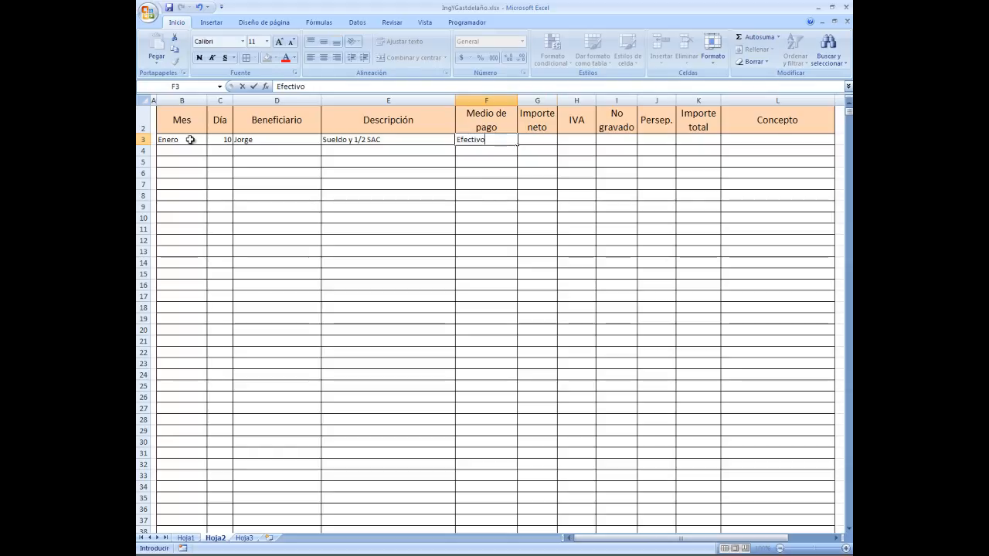
key("Tab")
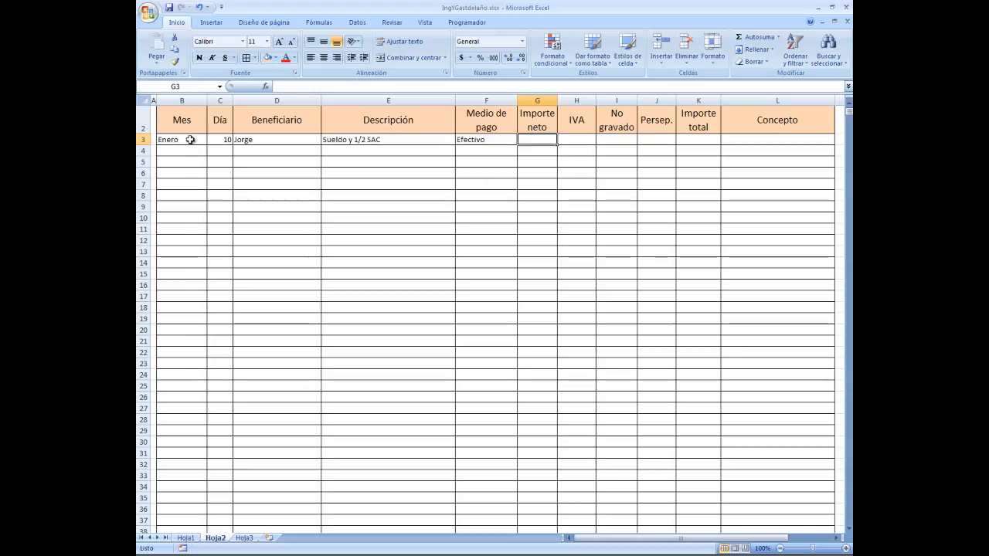
type("15000")
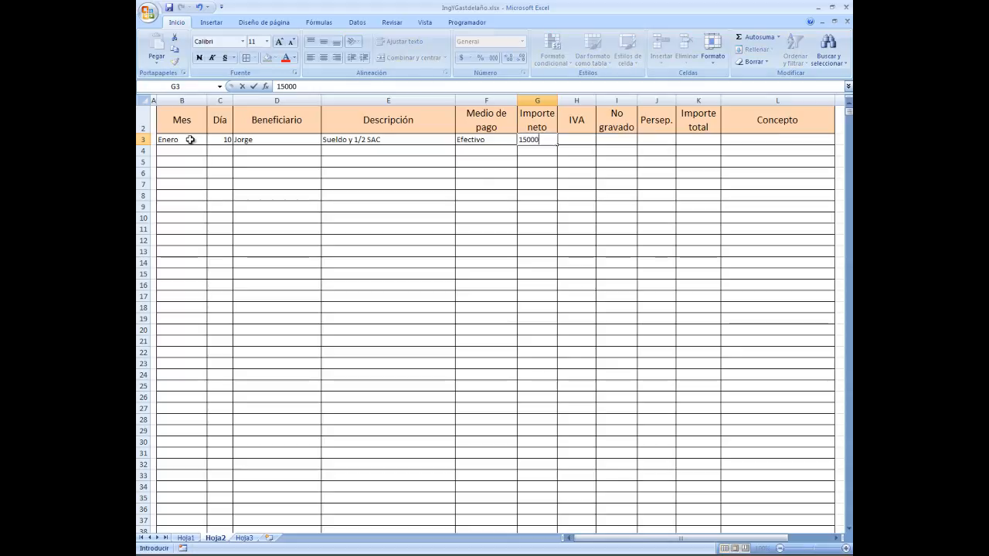
key("Tab")
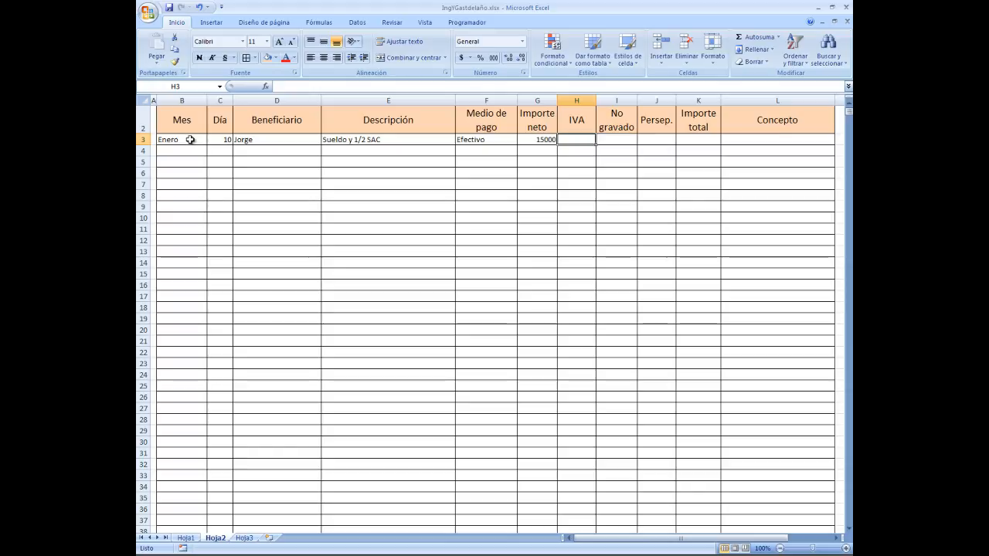
key("Tab")
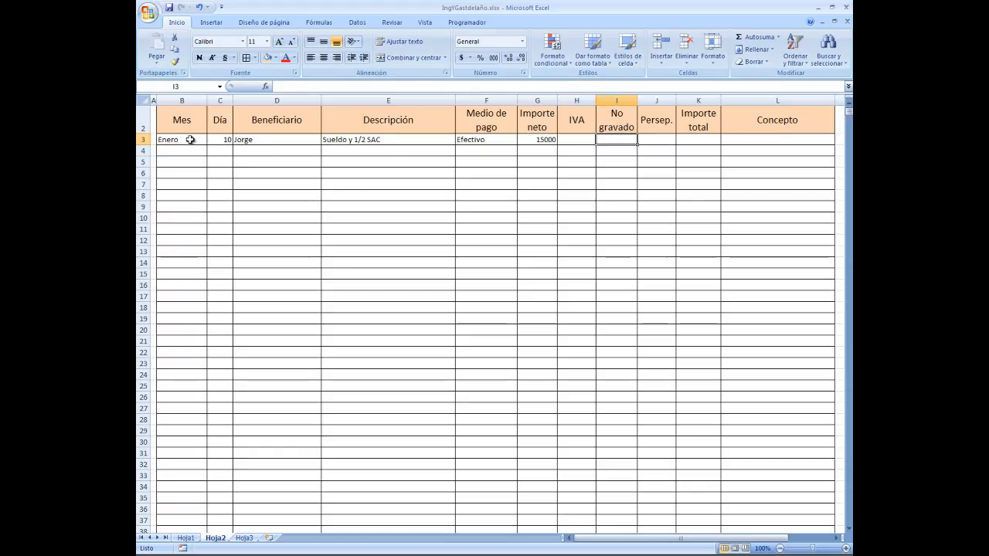
Compute the total amount in K3 with the formula =SUMA(G3:J3), leaving No gravado and Persep. empty
key("Tab")
key("Tab")
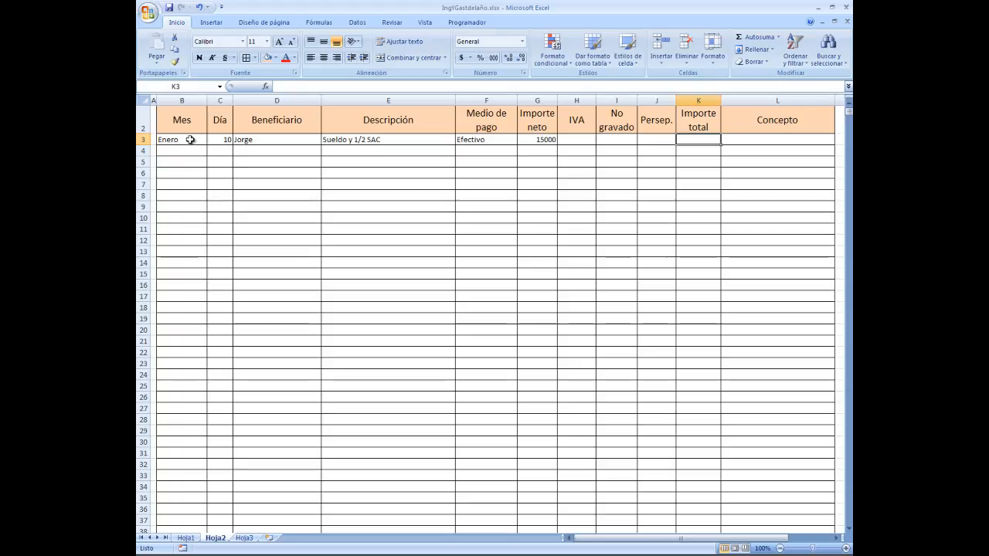
type("=")
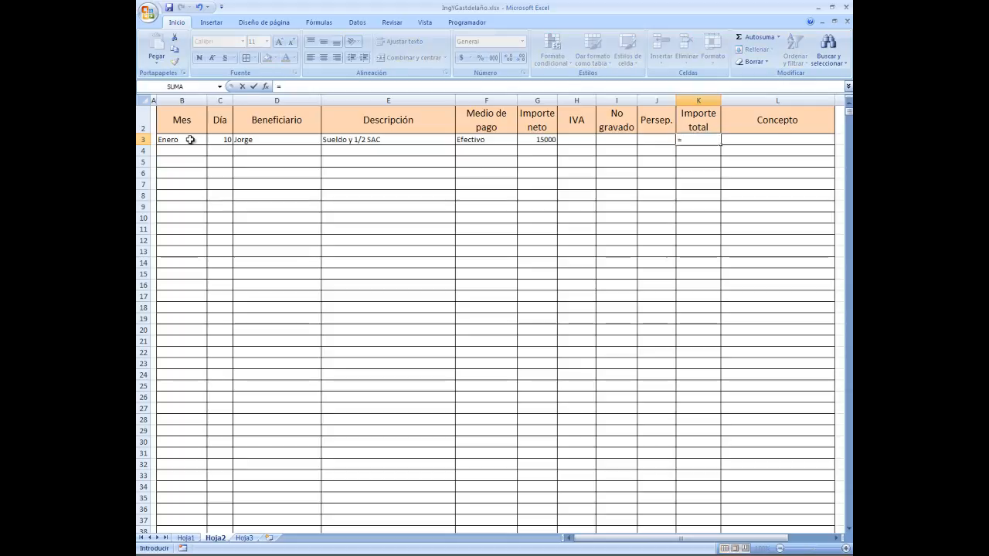
type("S")
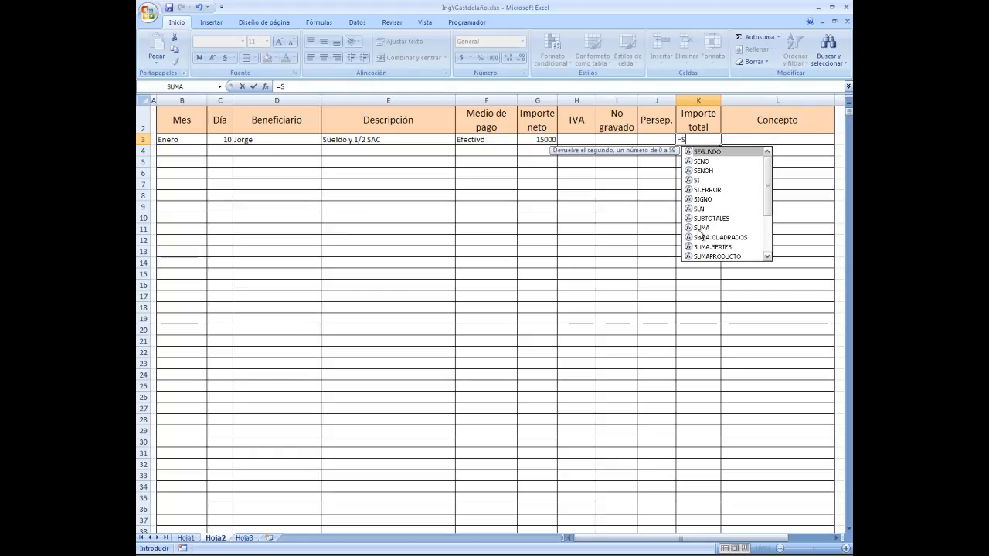
left_click(699, 230)
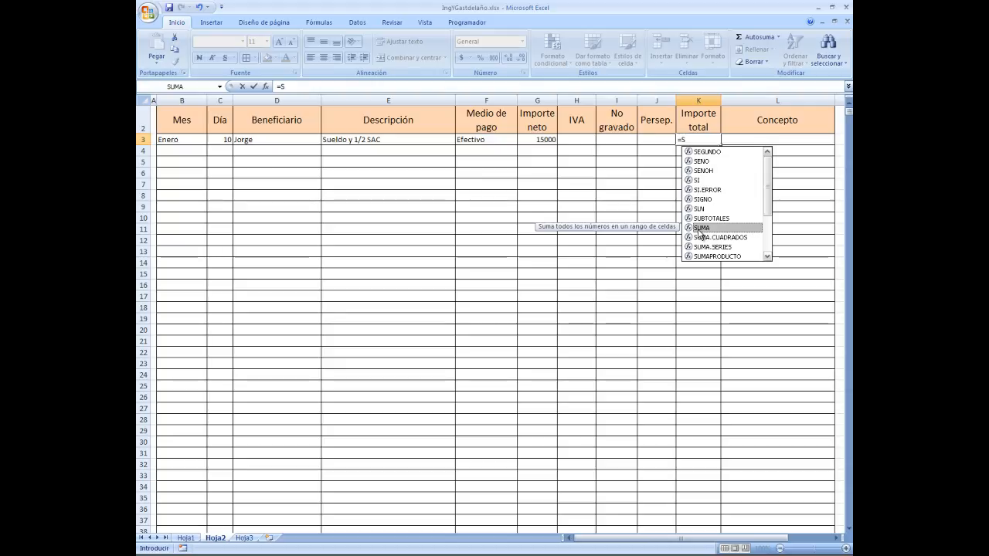
double_click(700, 229)
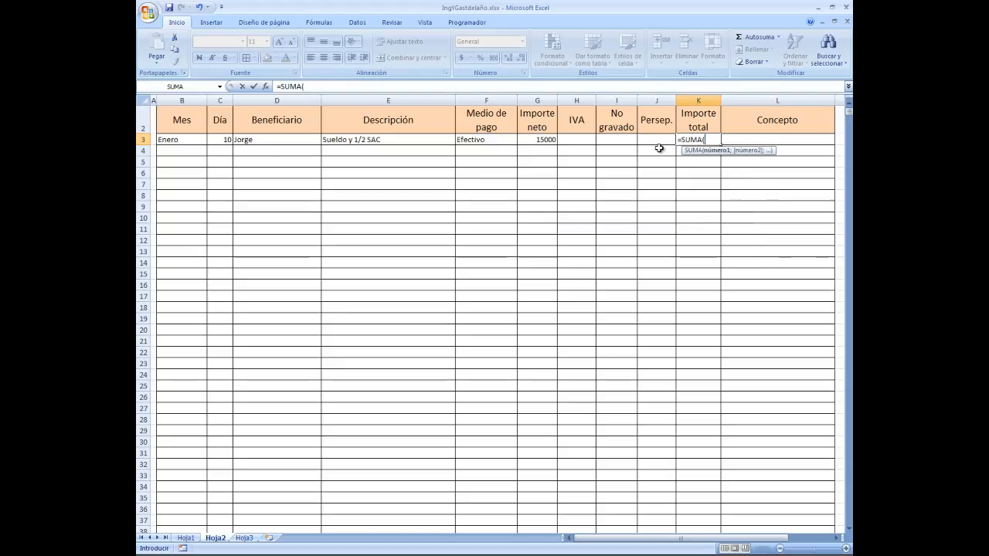
left_click(550, 140)
left_click_drag(549, 140, 643, 136)
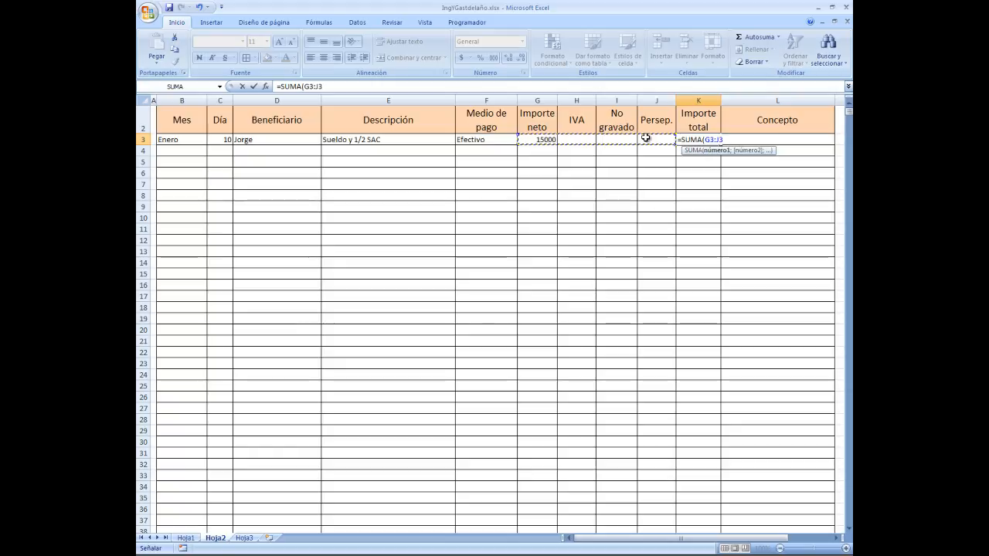
type(")")
key("Return")
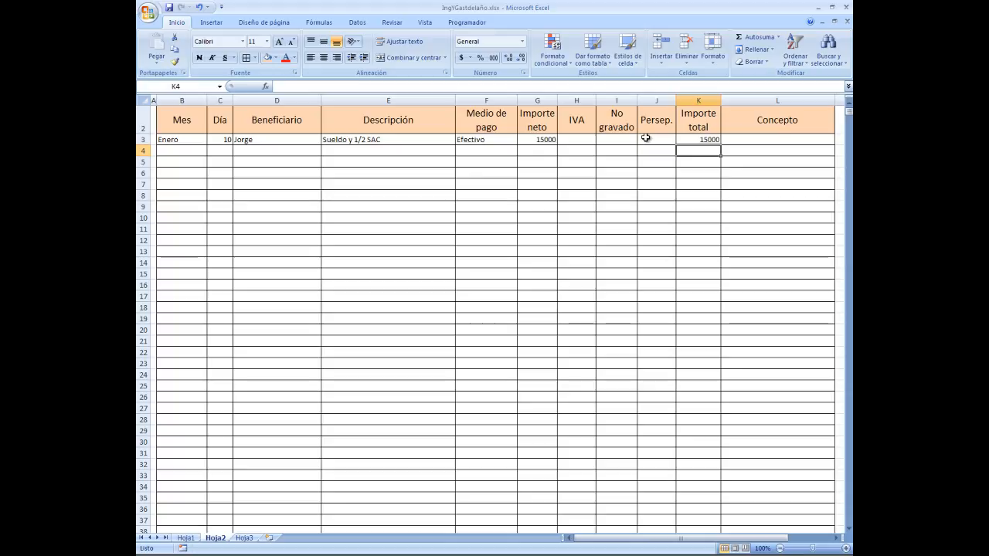
Enter Sueldo as the concept in L3 and compare it with the category names on Hoja1
key("Up")
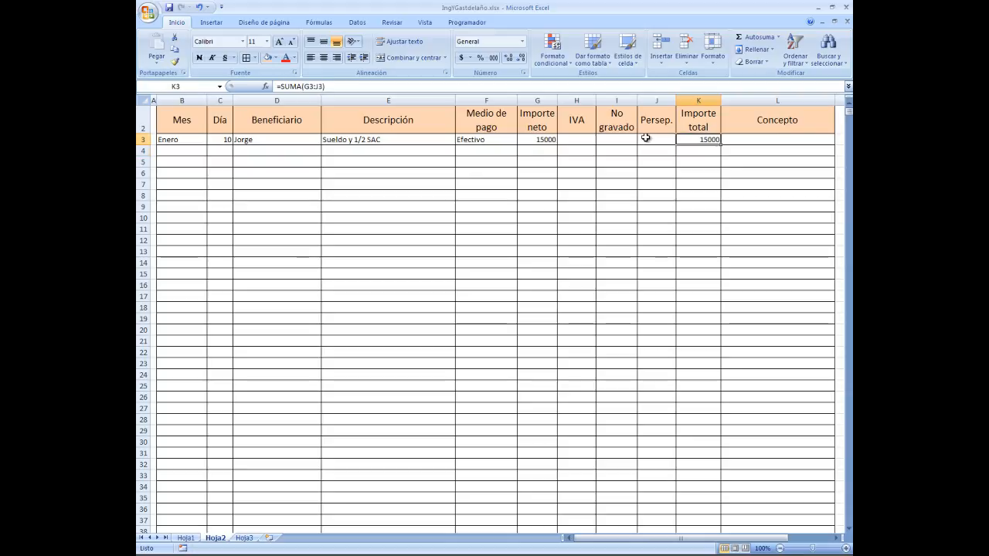
key("Right")
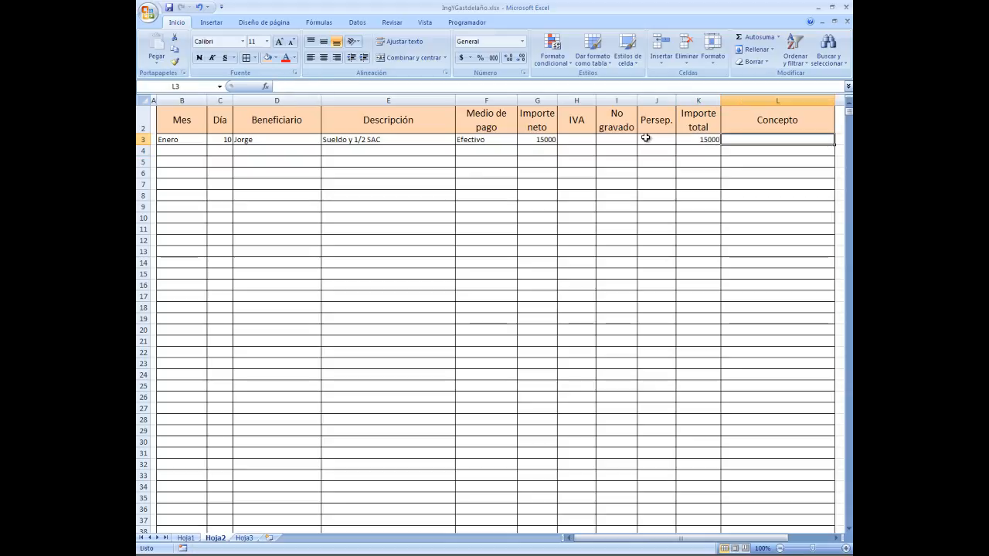
type("Sueldo")
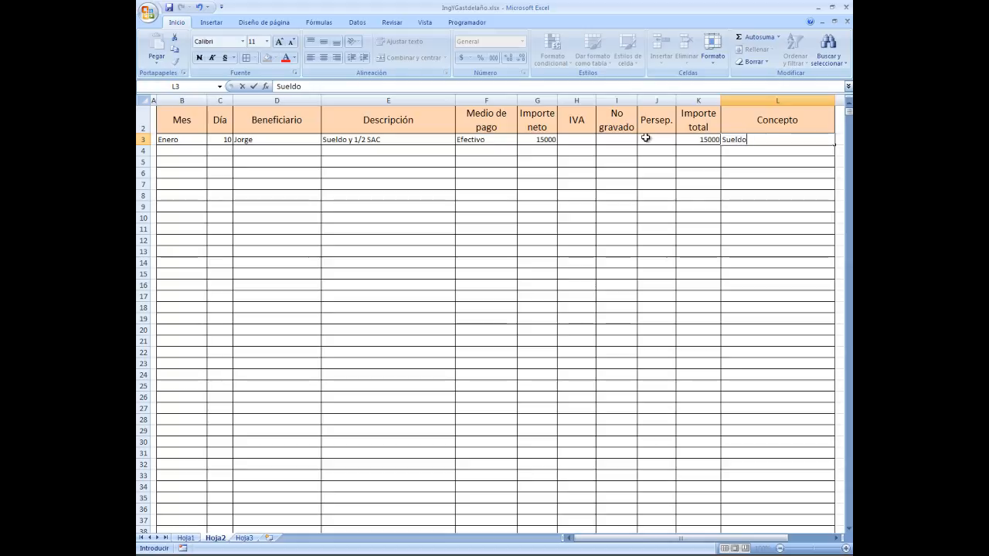
key("Return")
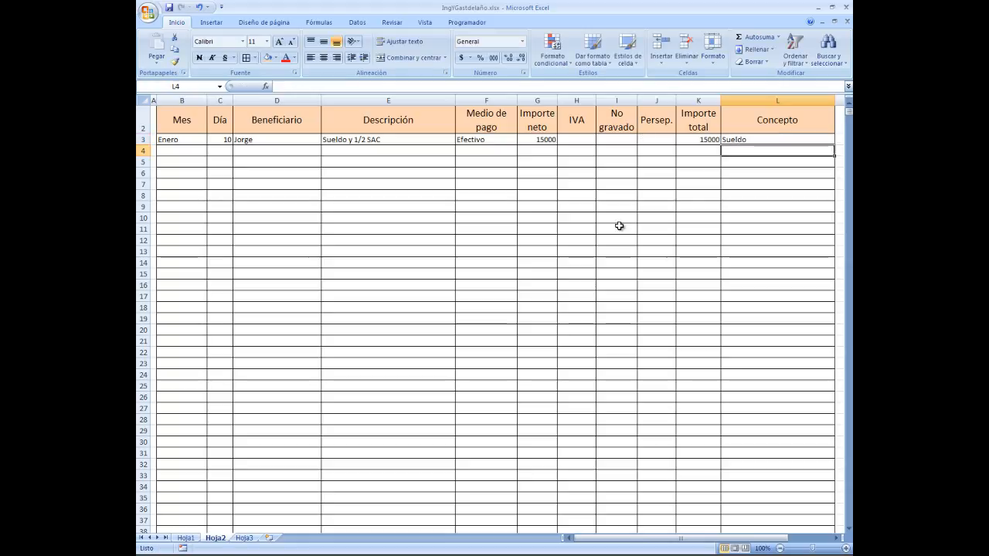
left_click(187, 538)
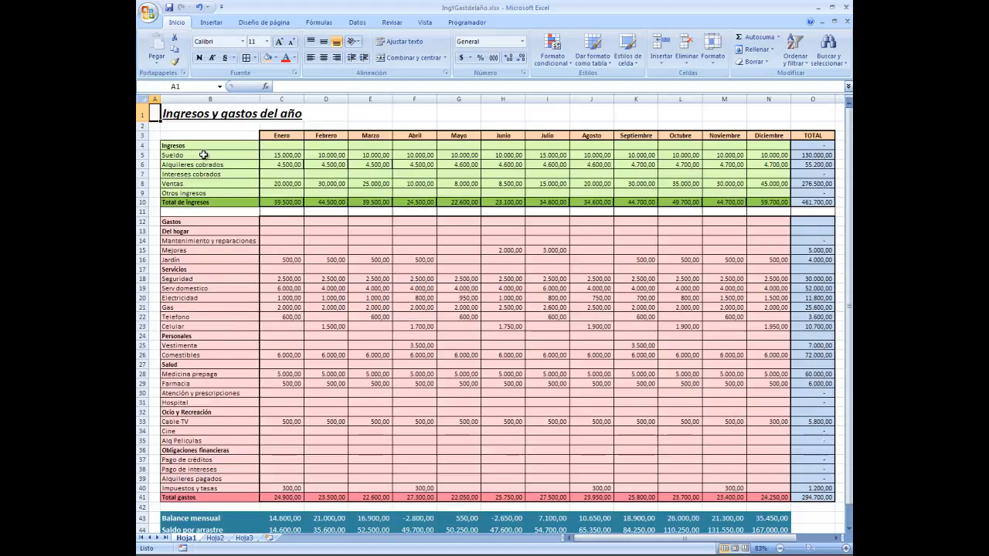
left_click(217, 538)
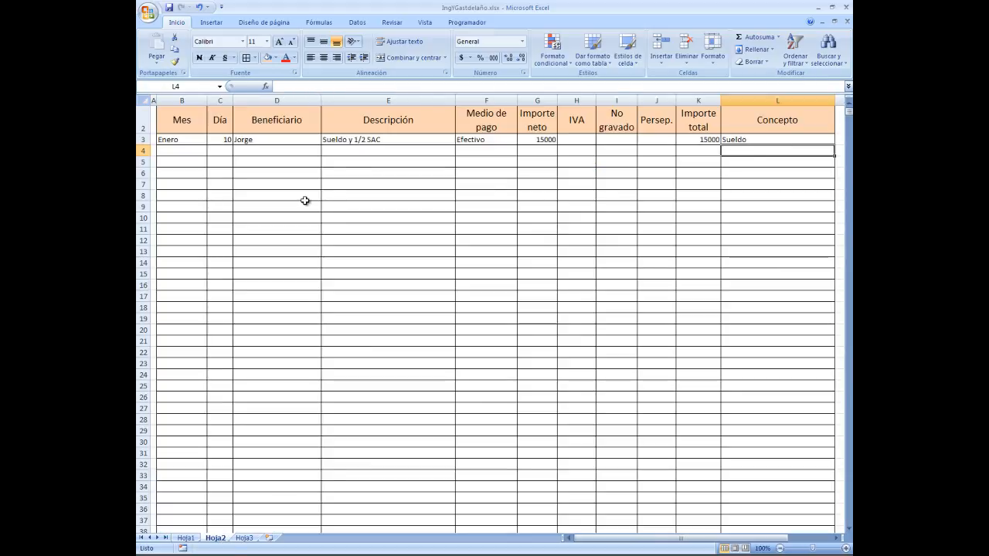
Start the second expense record in row 4 with month Enero, day 25 and beneficiary Supermercado Pepe
left_click(195, 152)
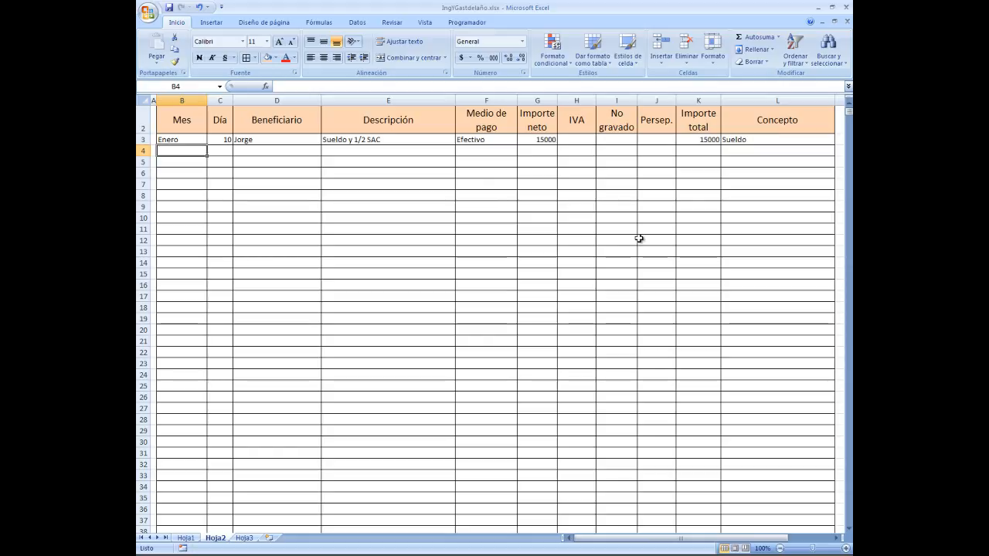
type("Enero")
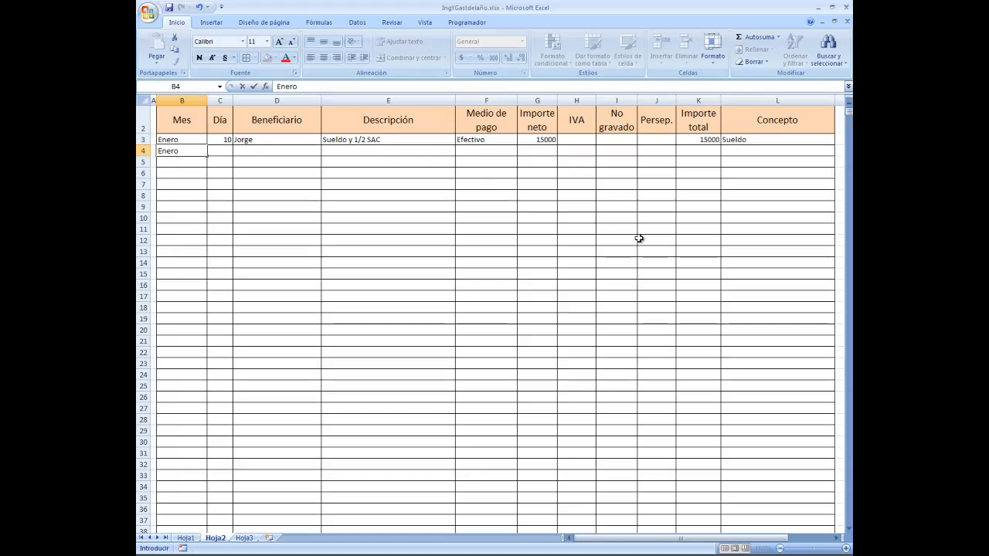
key("Tab")
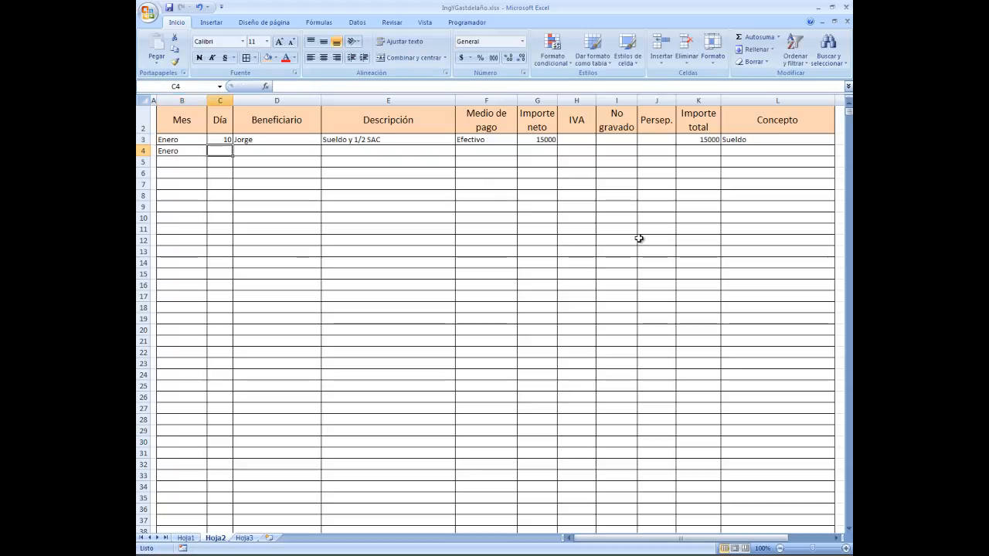
type("25")
key("Tab")
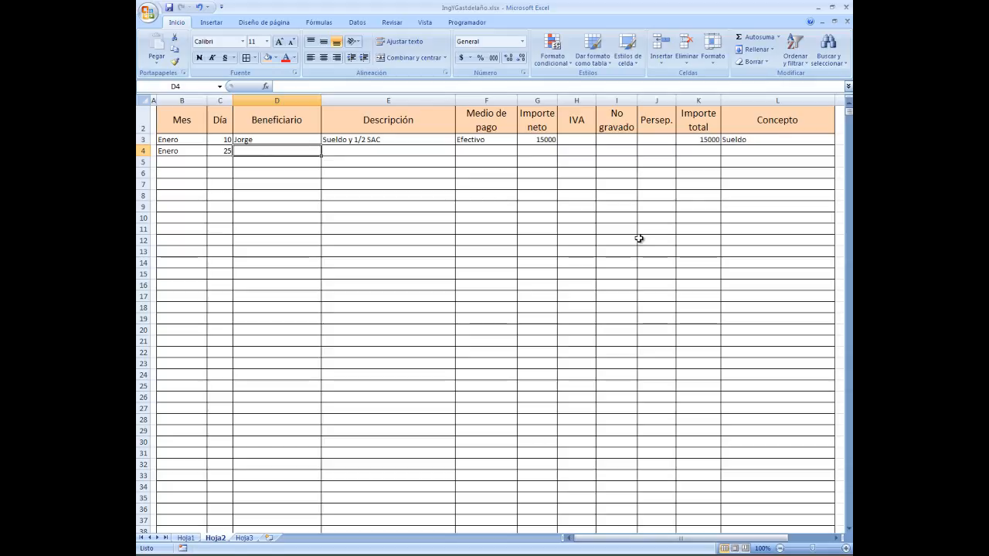
type("Super")
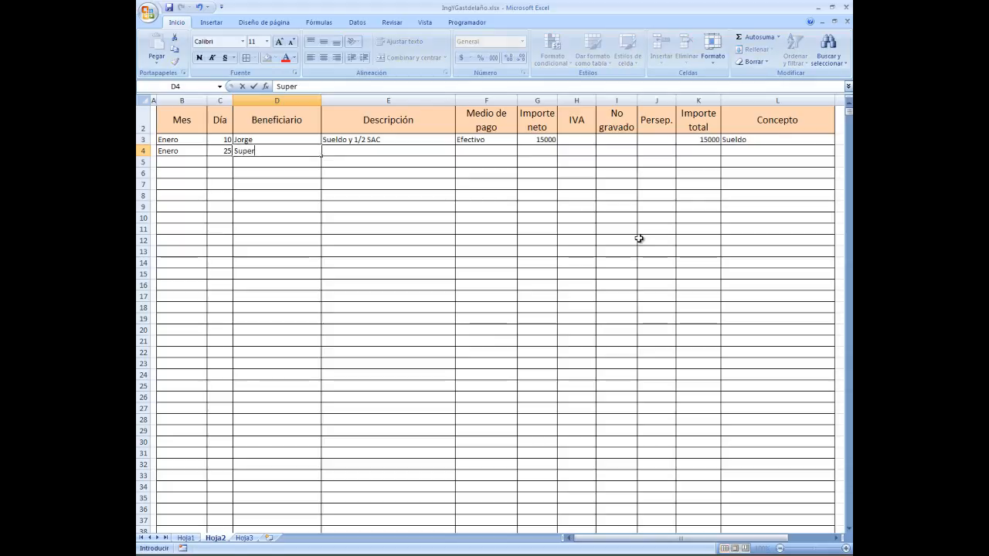
type("mercado Pepe")
key("Tab")
Enter Comestible as the description in E4 and Tarj Cred as the payment method in F4
type("C")
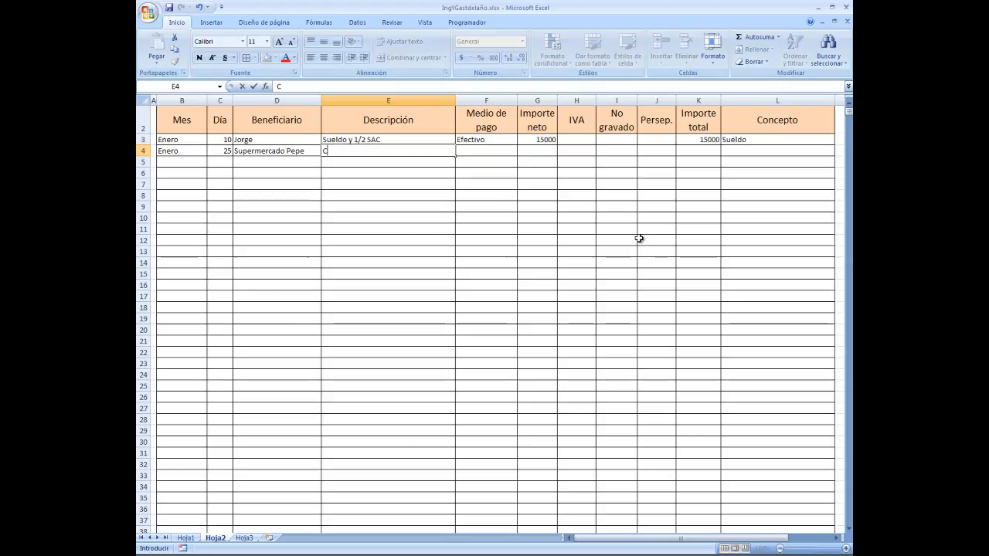
type("omestible")
key("Tab")
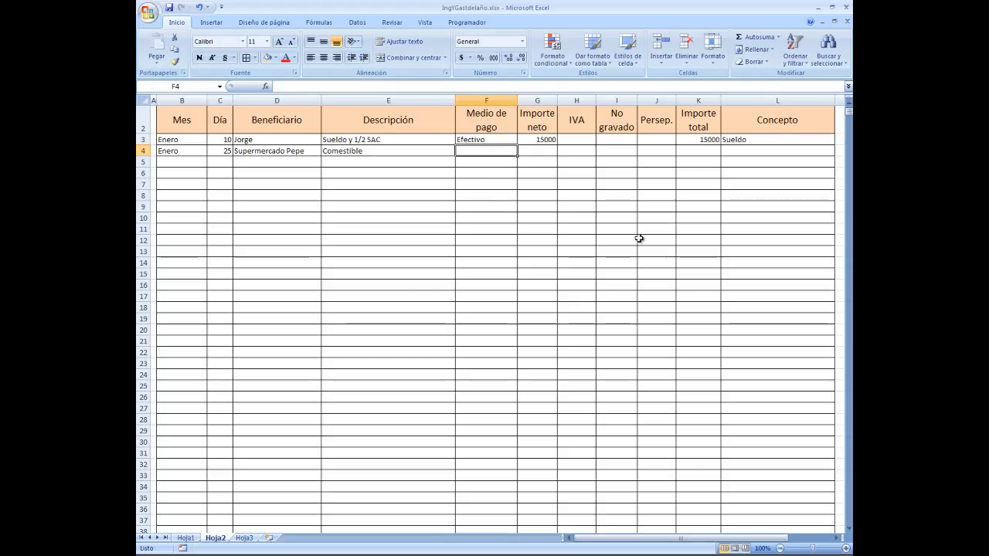
type("T")
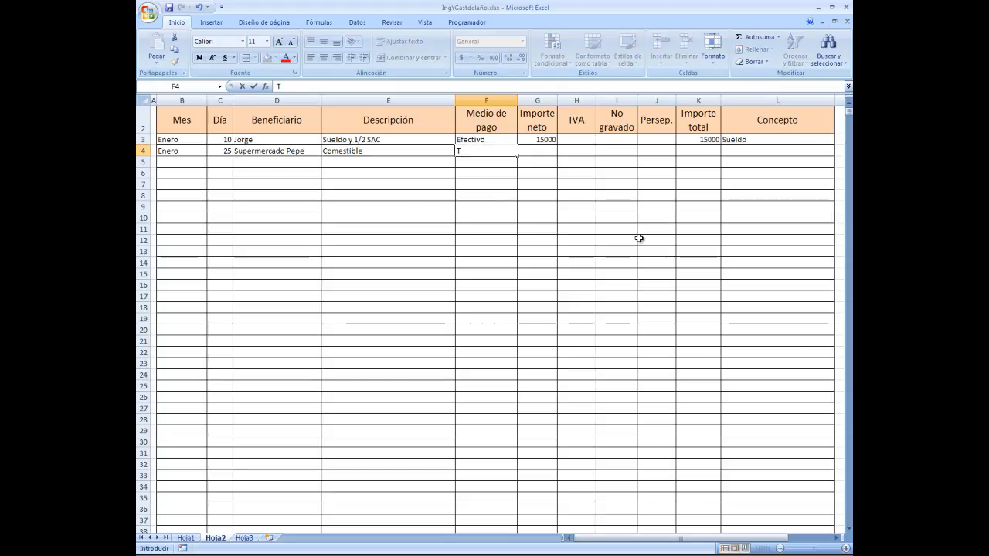
type("arj Cred")
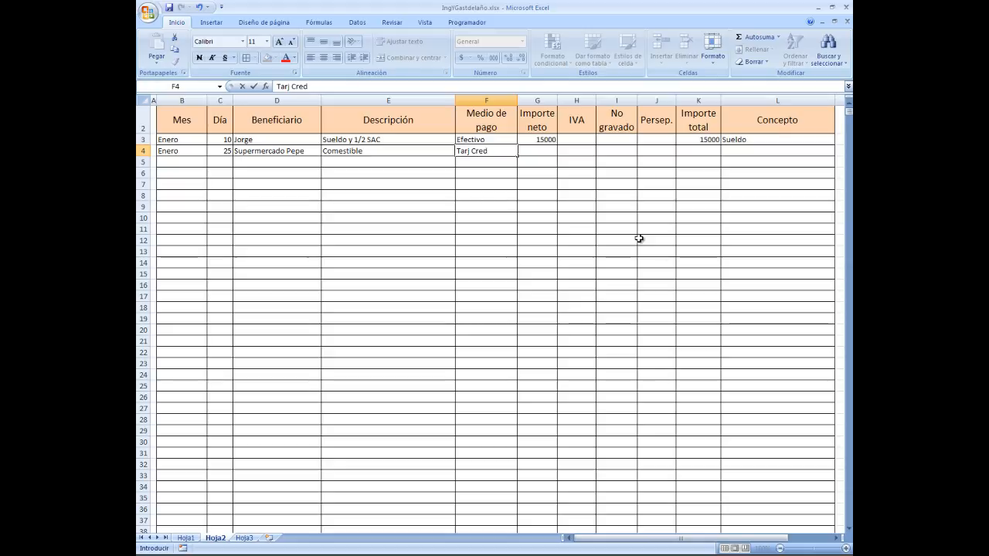
key("Tab")
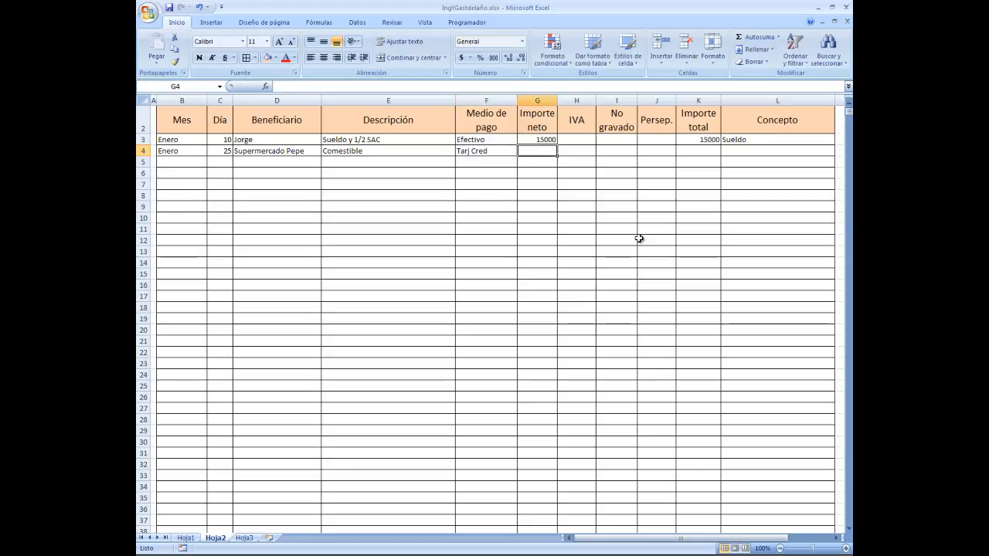
Enter 2000 as the net amount in G4 and 210 as IVA in H4, leaving No gravado and Persep. empty
type("2000")
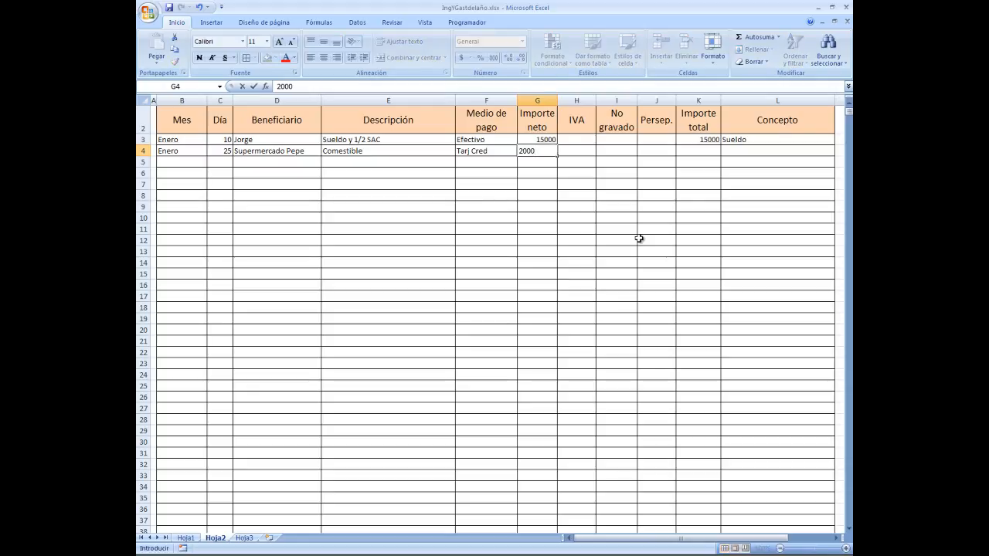
key("Tab")
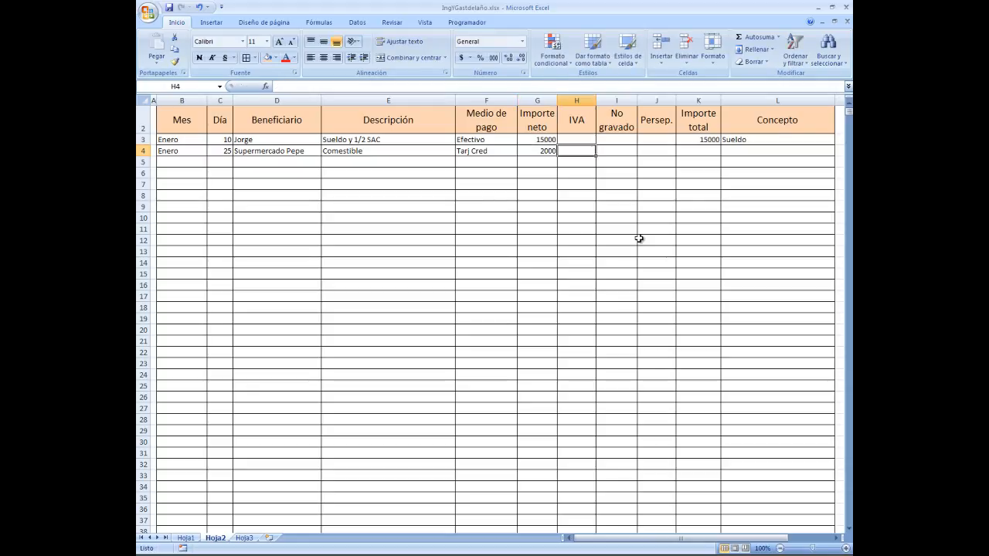
type("210")
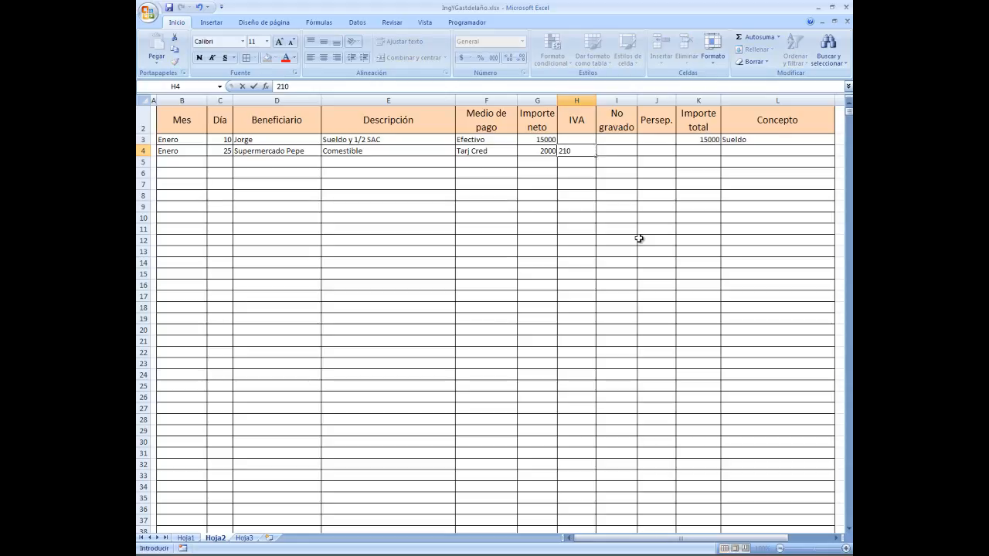
key("Tab")
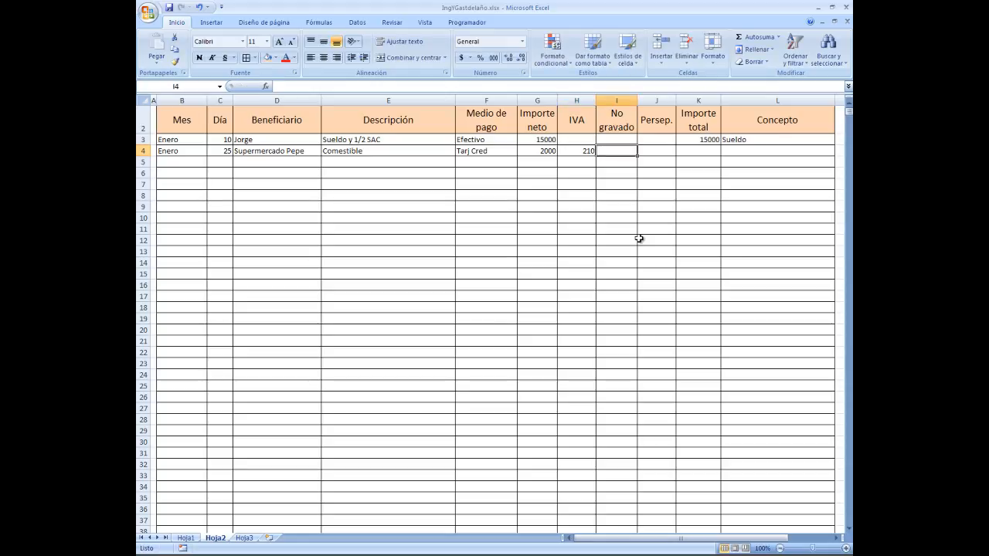
key("Tab")
key("Tab")
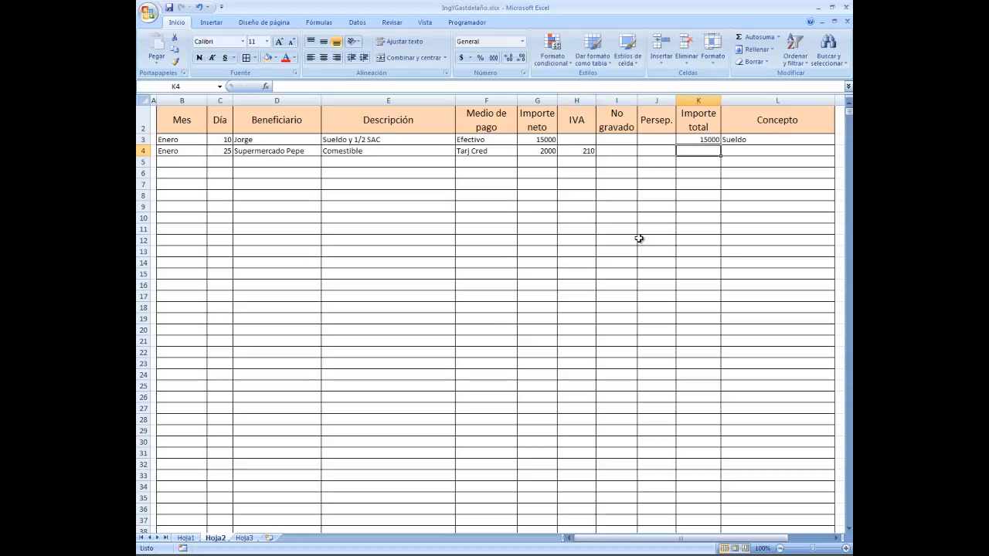
Copy the total formula from K3 down to K4 and check the copied formula and its fill options
left_click(716, 141)
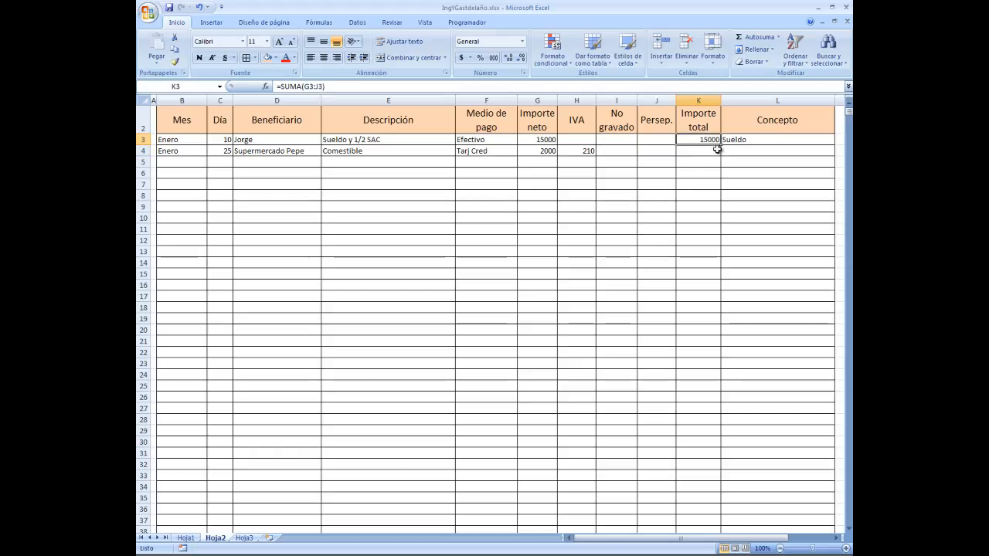
left_click_drag(720, 145, 721, 157)
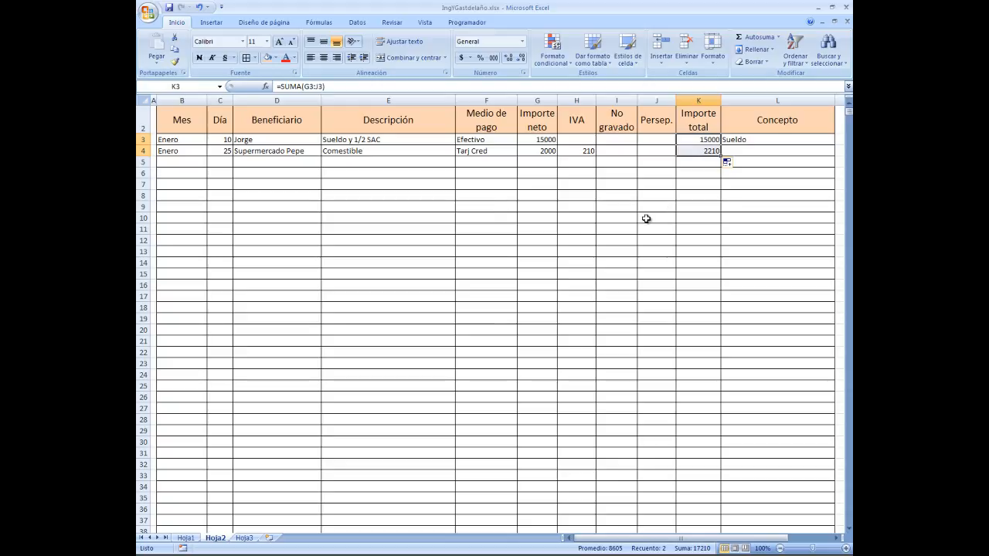
left_click(696, 153)
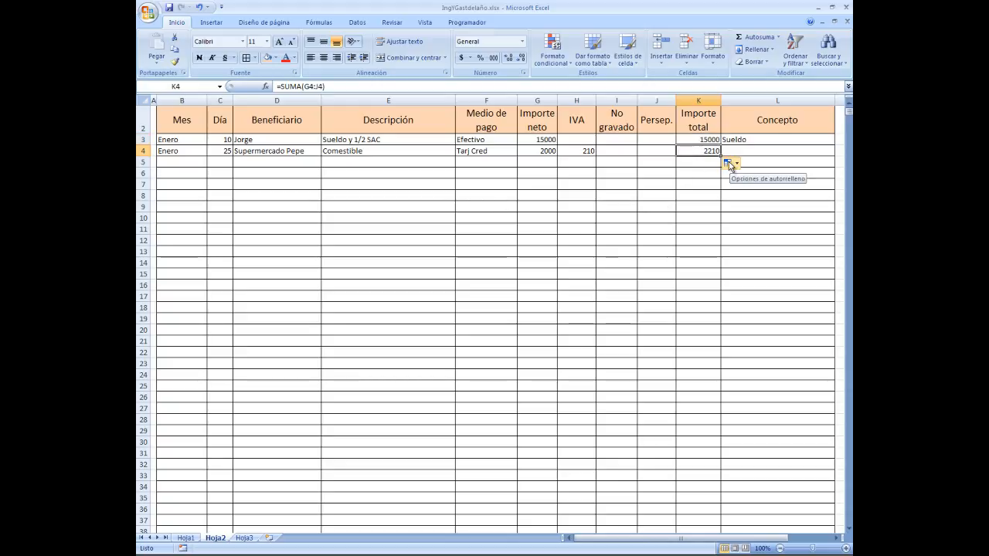
left_click(737, 165)
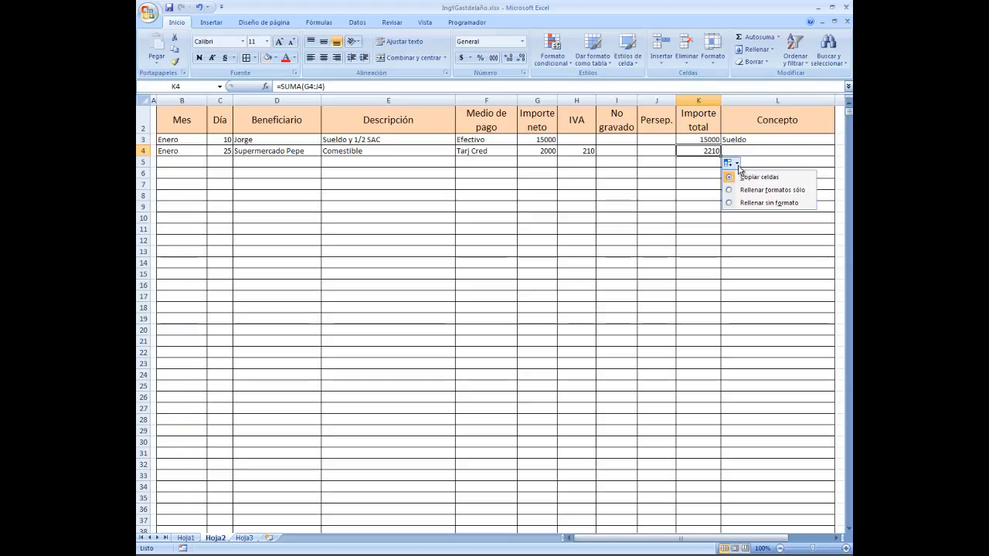
Fill the total formula from K4 down the Importe total column to K2000
left_click(721, 156)
left_click_drag(721, 156, 712, 537)
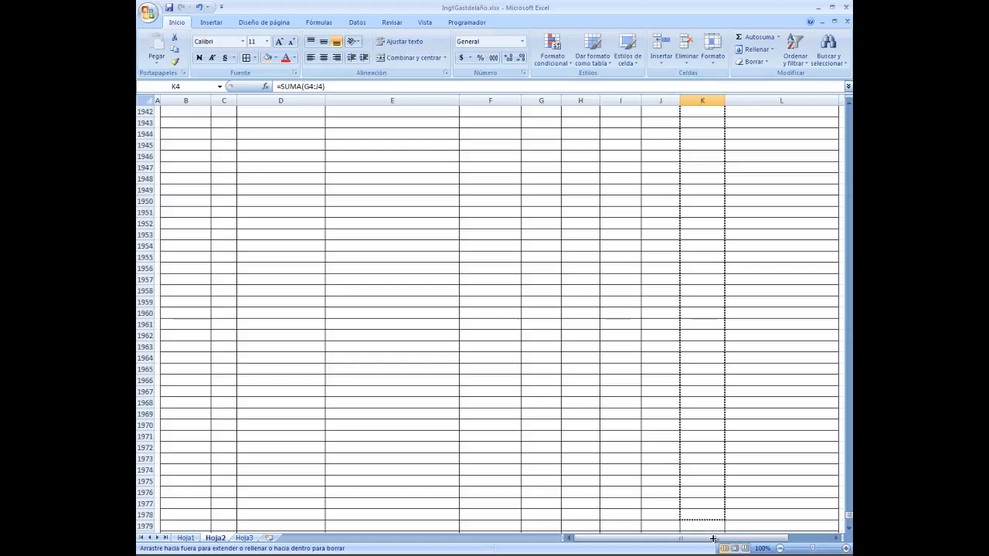
left_click_drag(713, 537, 712, 492)
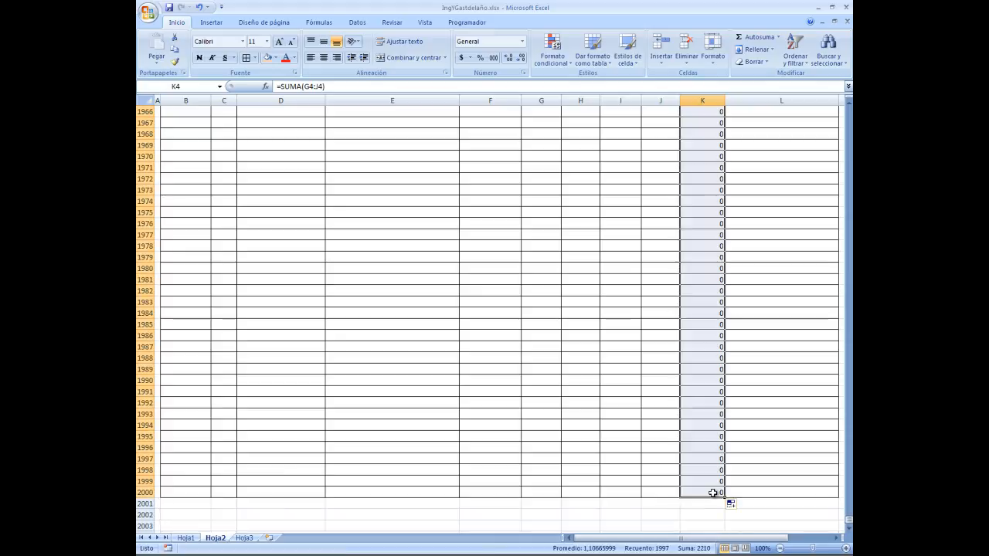
scroll(696, 243, "up", 5)
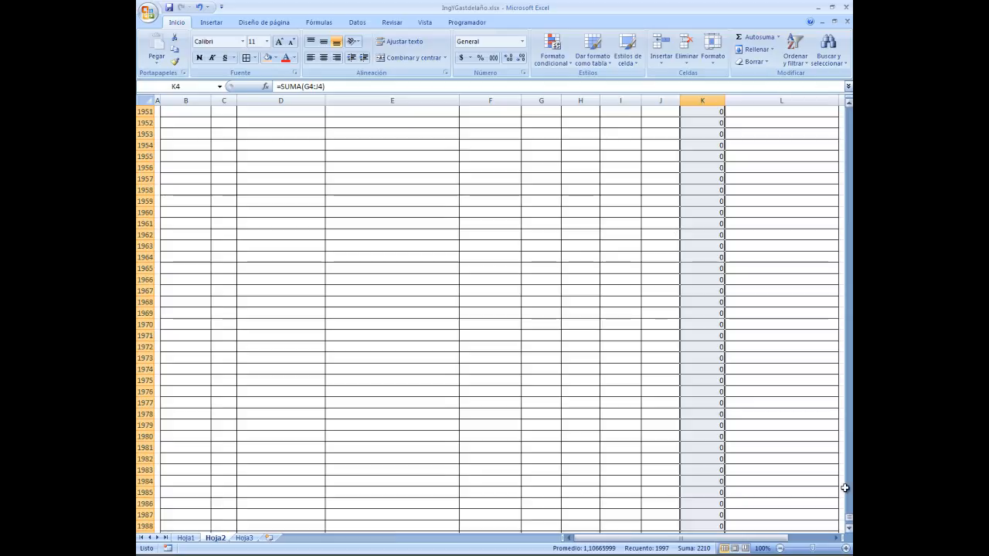
Review row 4's amounts, check the category name in Hoja1, and enter Comestibles as the concept in L4 of Hoja2
left_click_drag(848, 522, 849, 111)
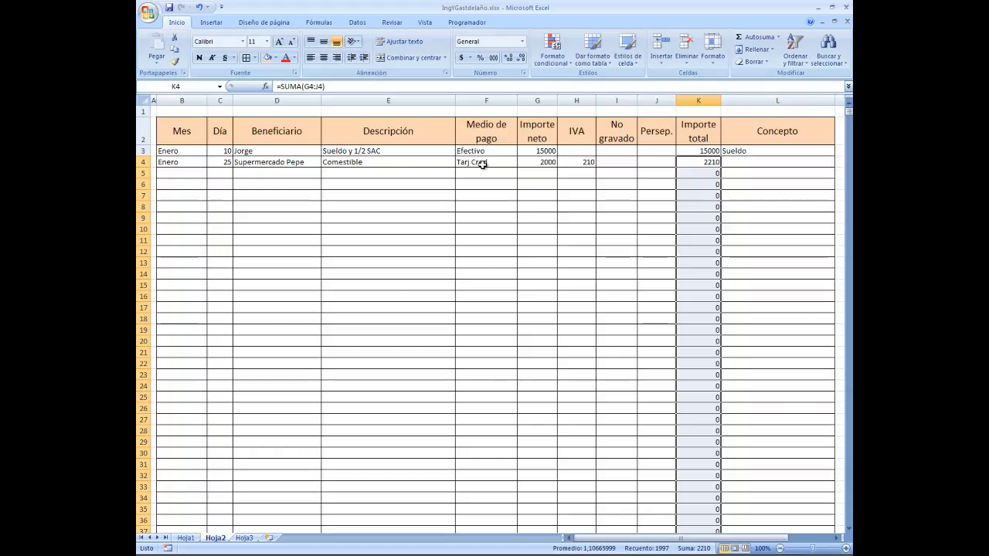
left_click(538, 162)
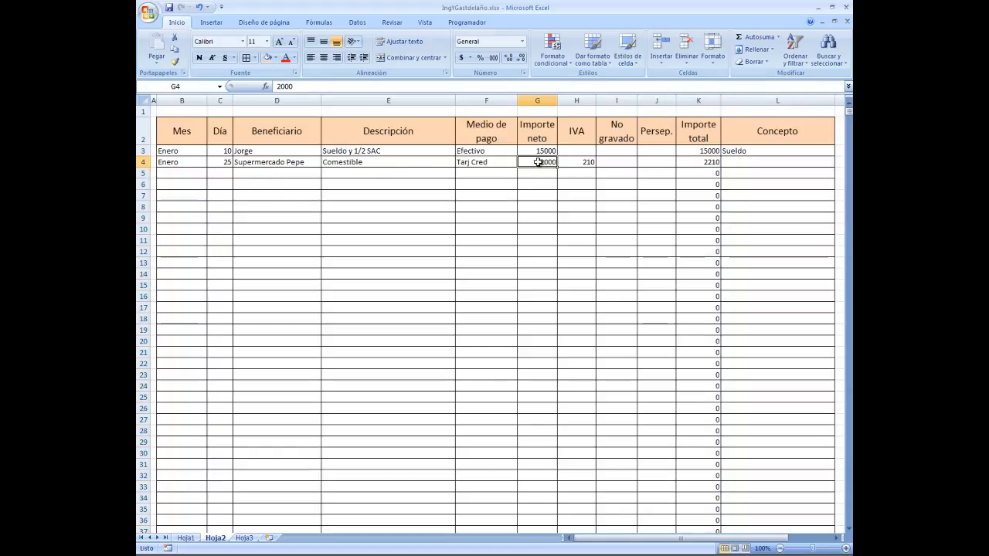
left_click(585, 162)
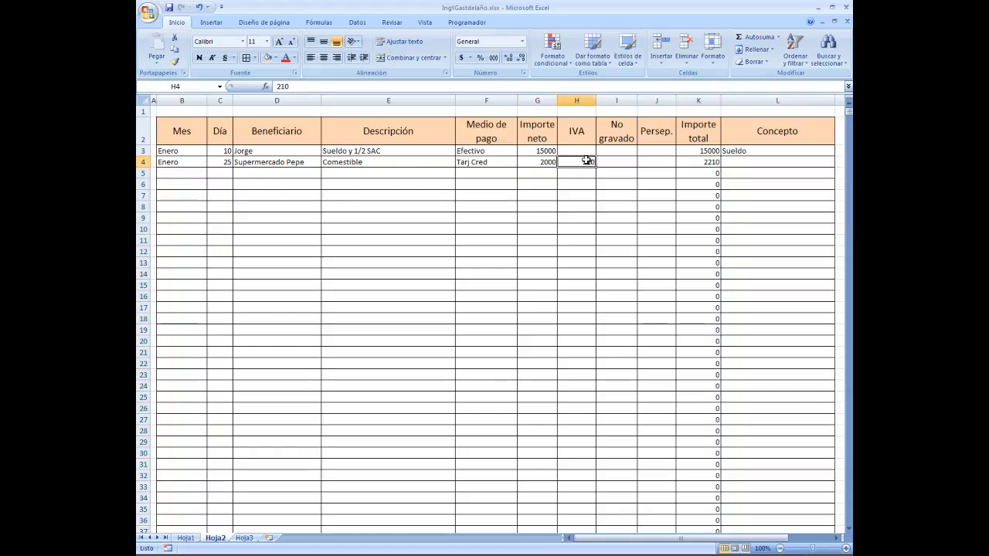
left_click(709, 164)
left_click(753, 162)
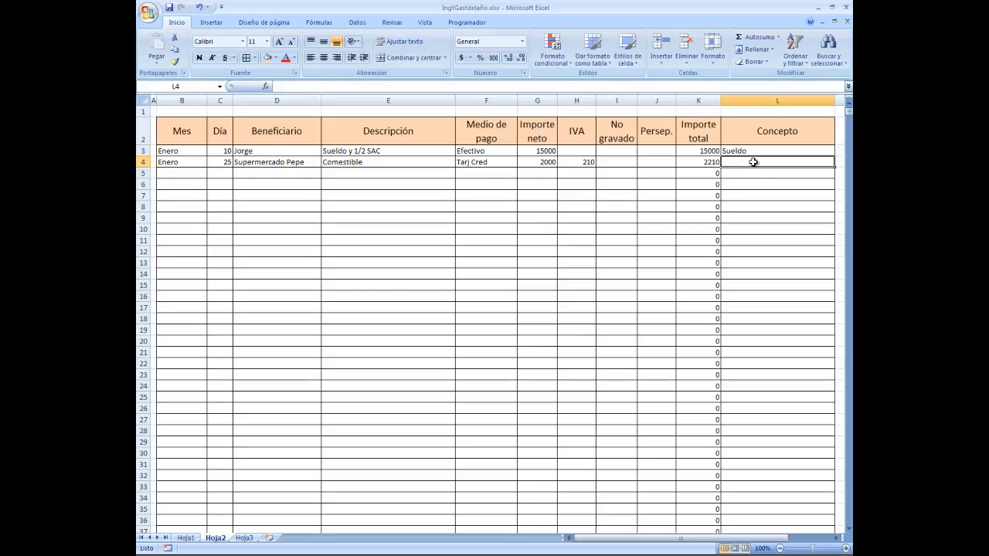
left_click(186, 538)
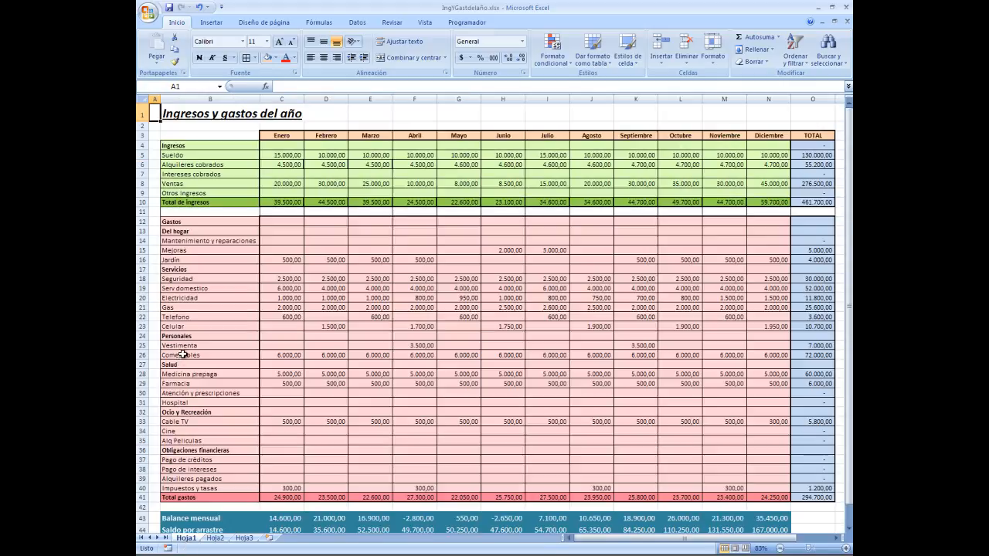
left_click(217, 538)
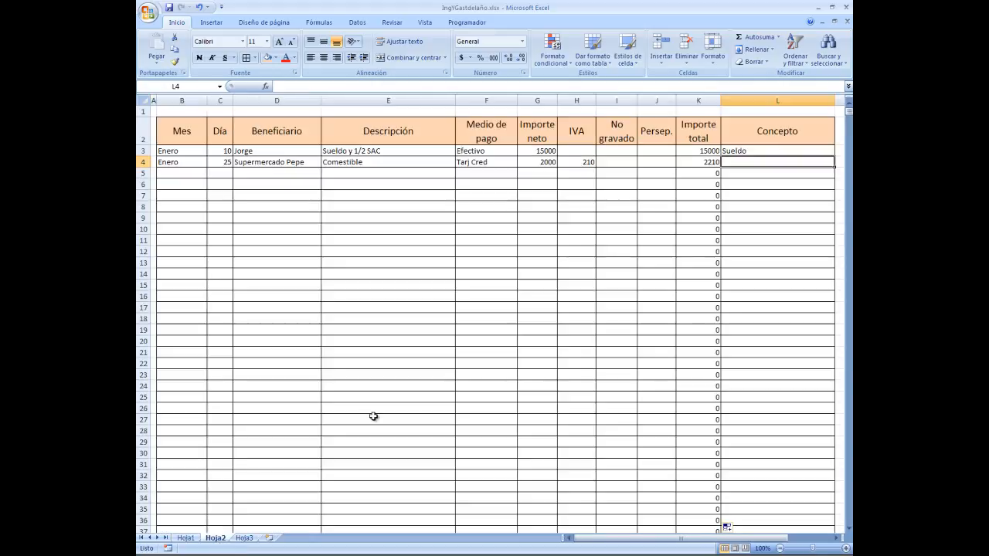
type("C")
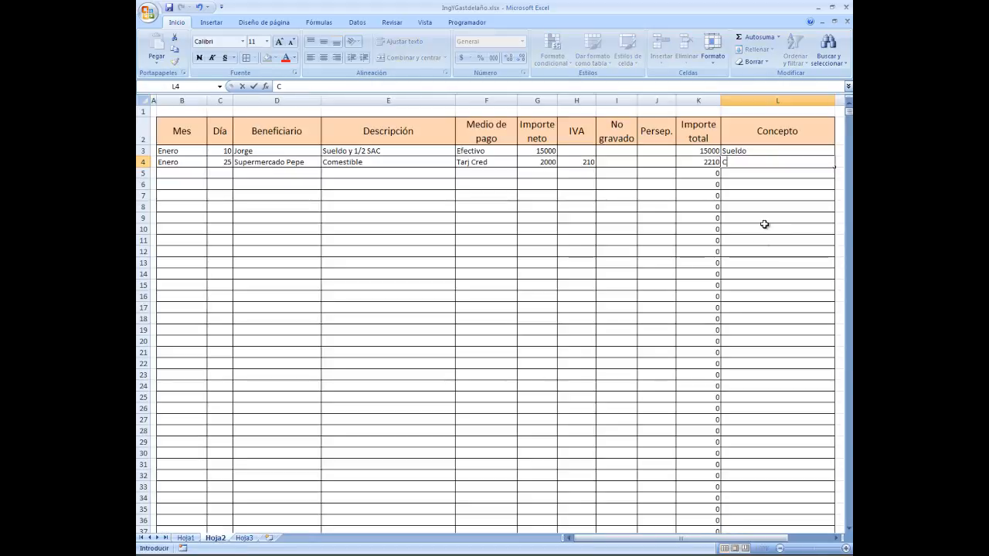
type("omestibles")
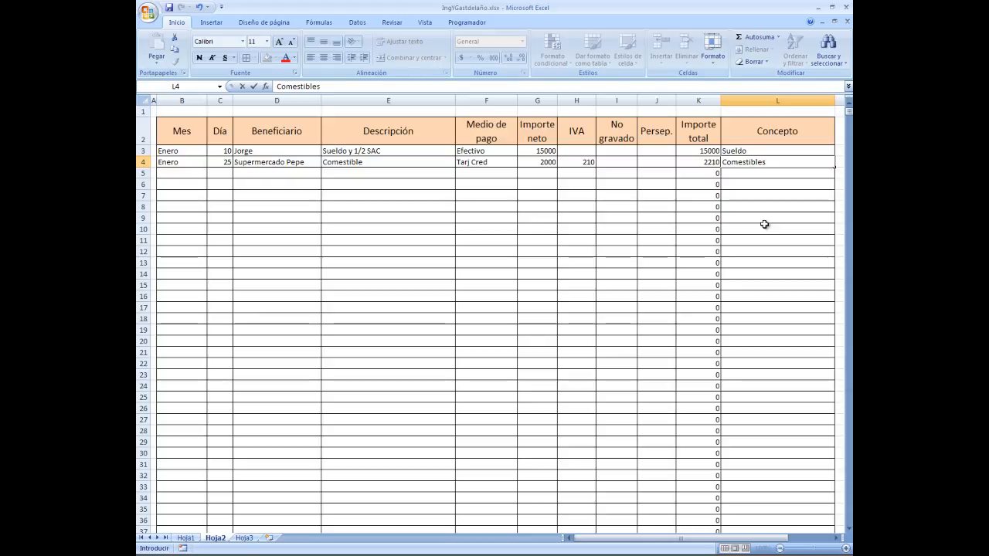
key("Return")
key("Left")
key("Left")
key("Left")
key("Left")
key("Left")
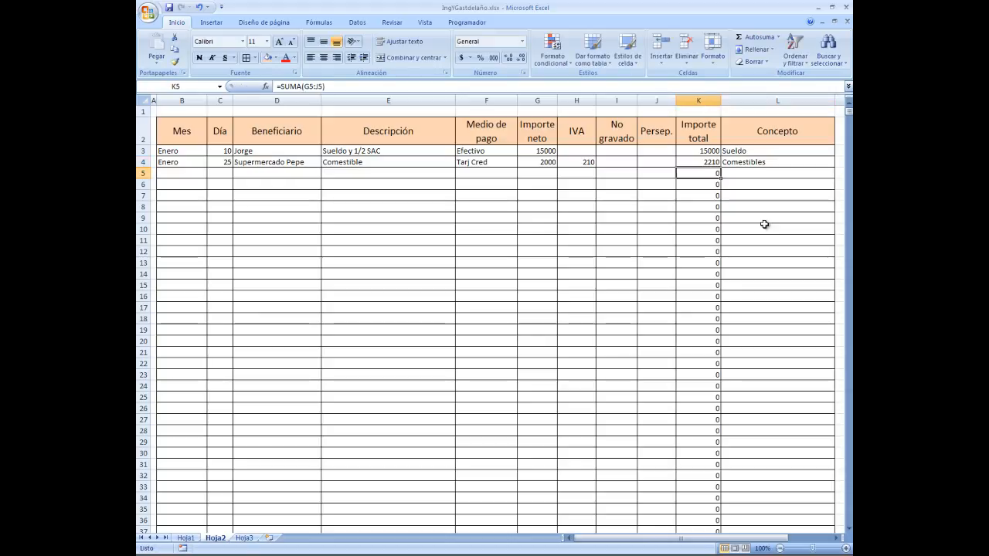
key("Left")
key("Left")
key("Left")
key("Left")
key("Left")
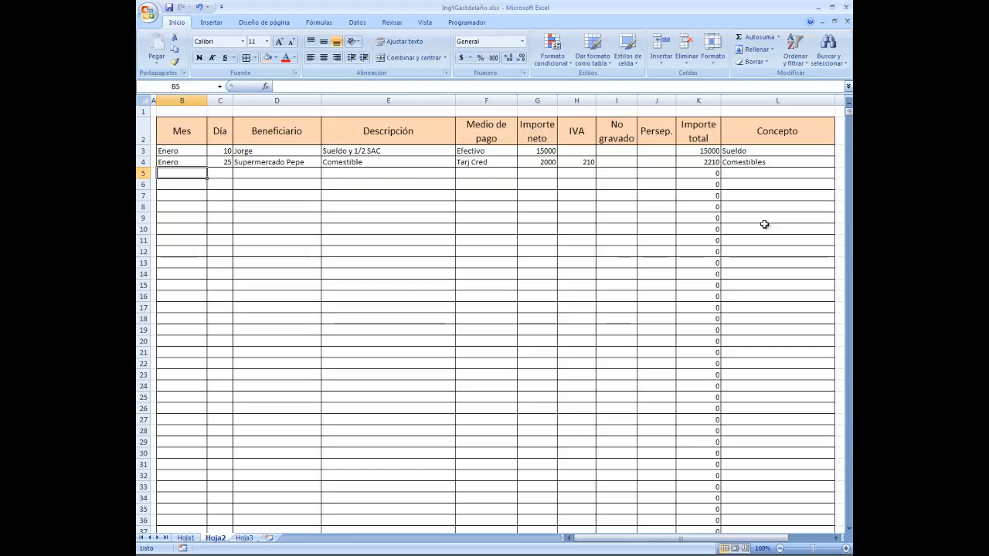
key("Up")
key("Up")
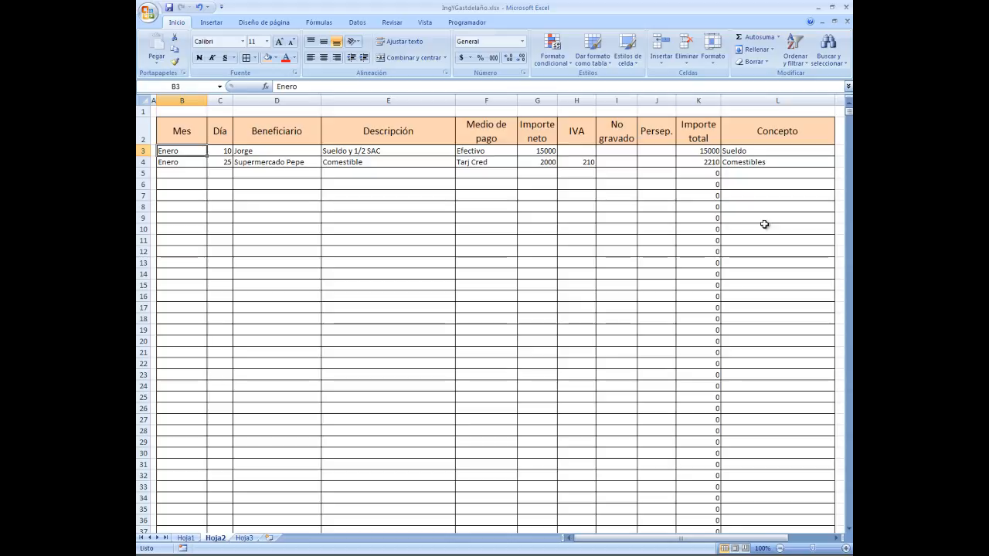
key("Down")
key("Down")
key("Down")
key("Up")
key("Up")
key("Up")
key("Up")
key("Up")
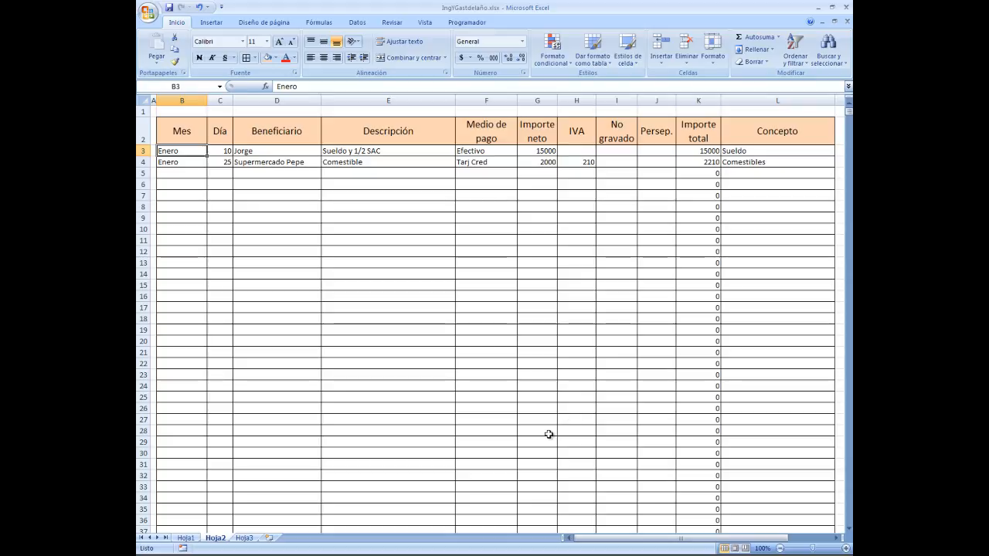
left_click(191, 174)
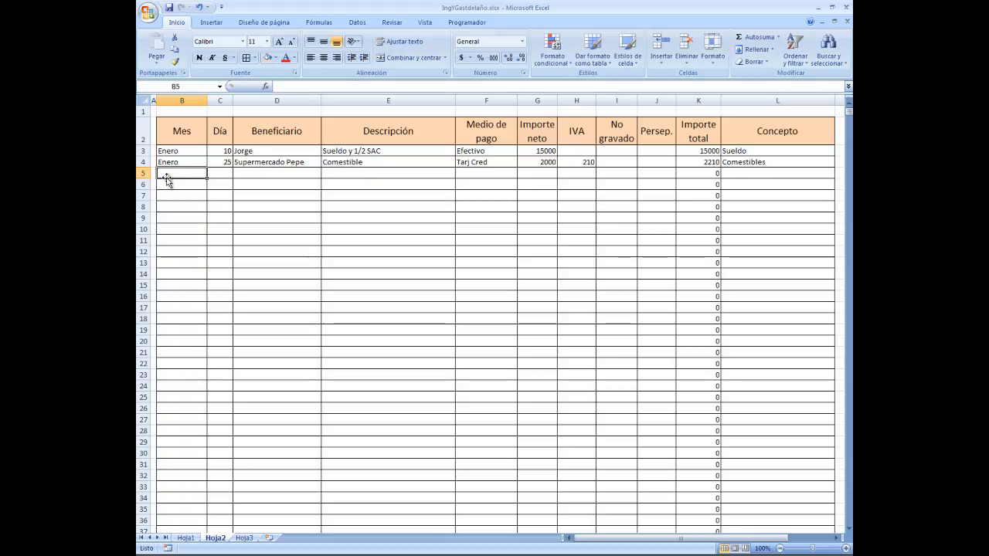
Start a data validation rule for the month cell B3 and set it to allow a Lista
left_click(182, 150)
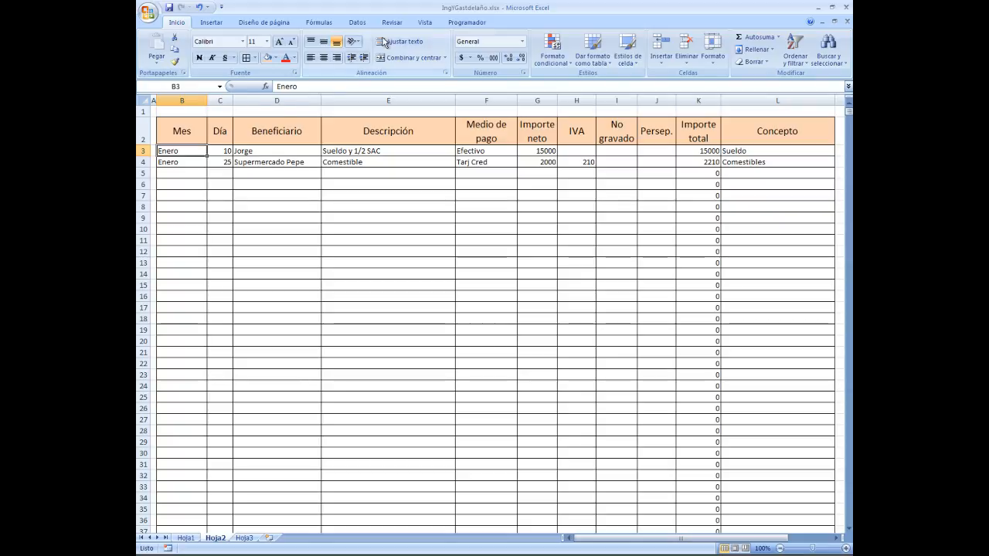
left_click(357, 23)
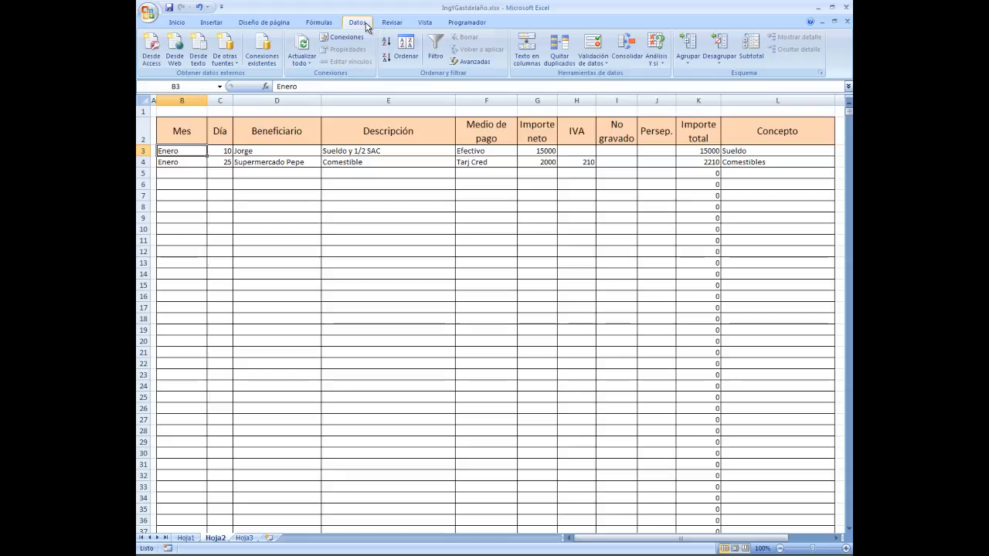
left_click(607, 66)
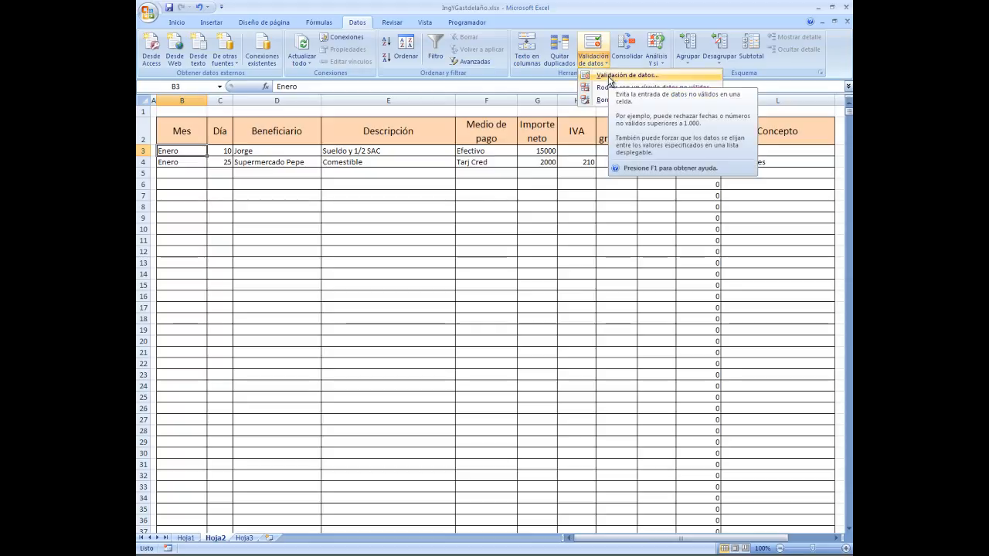
left_click(610, 76)
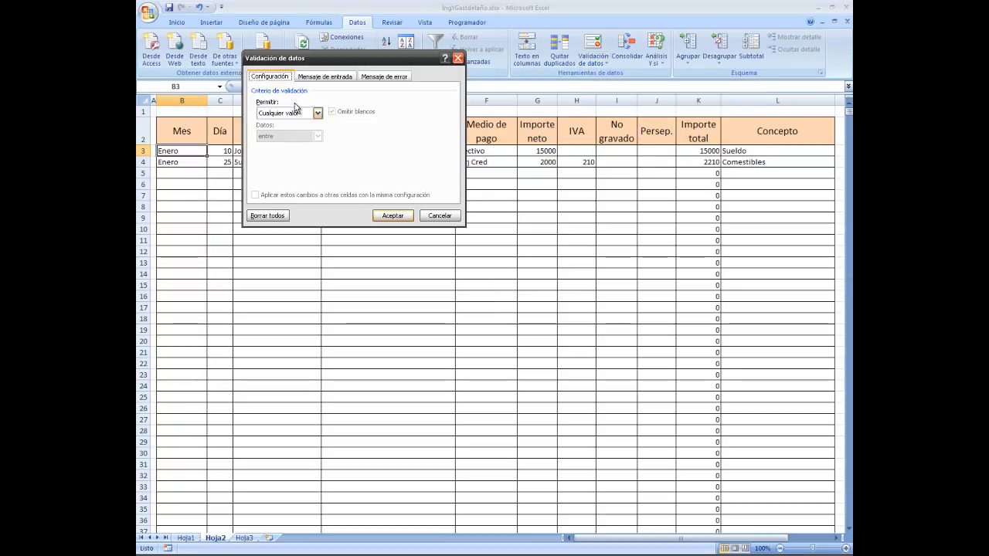
left_click_drag(334, 61, 380, 165)
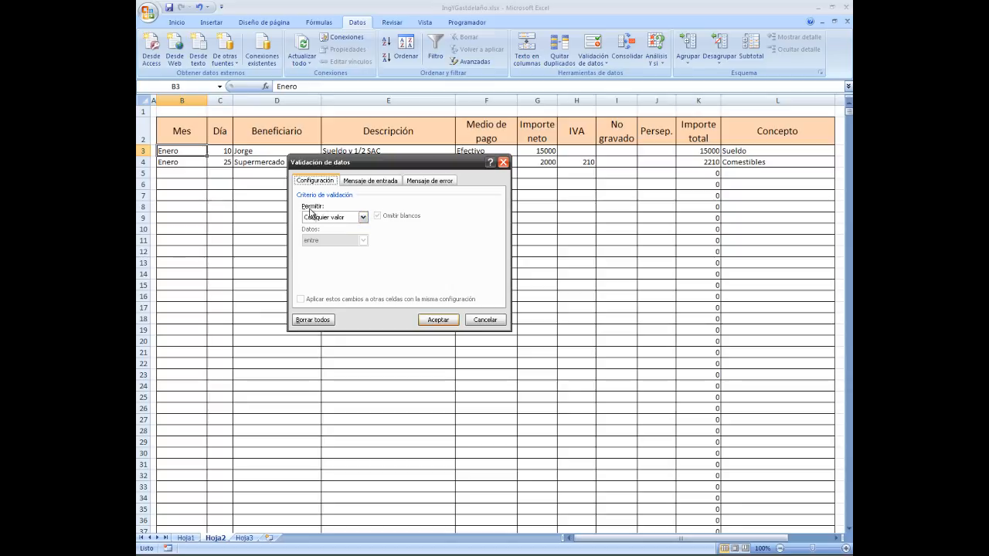
left_click(363, 218)
left_click(357, 249)
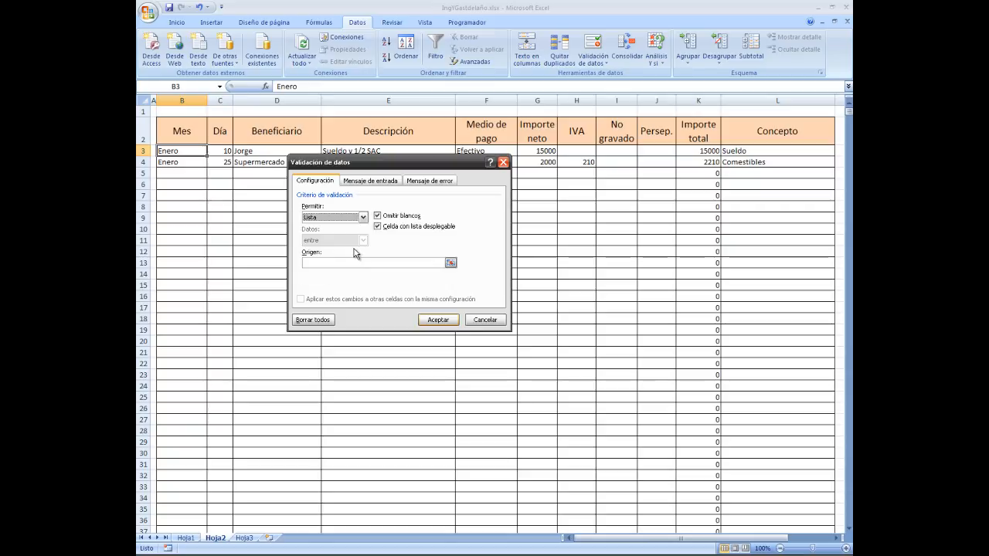
Enter the twelve months from Enero to Diciembre, separated by semicolons, as the list source and apply the validation to B3
left_click(316, 262)
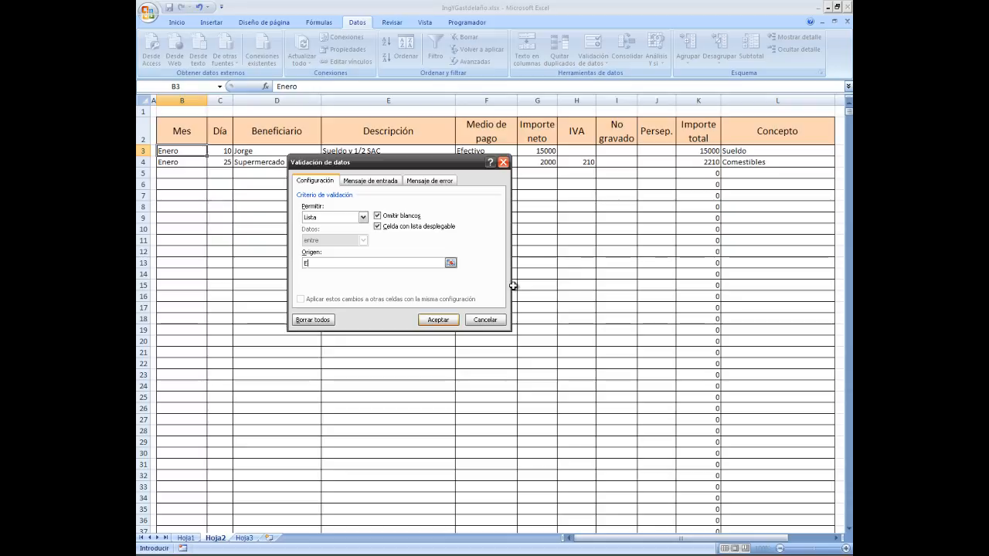
type("er")
type("o; Febrero; Marzo;")
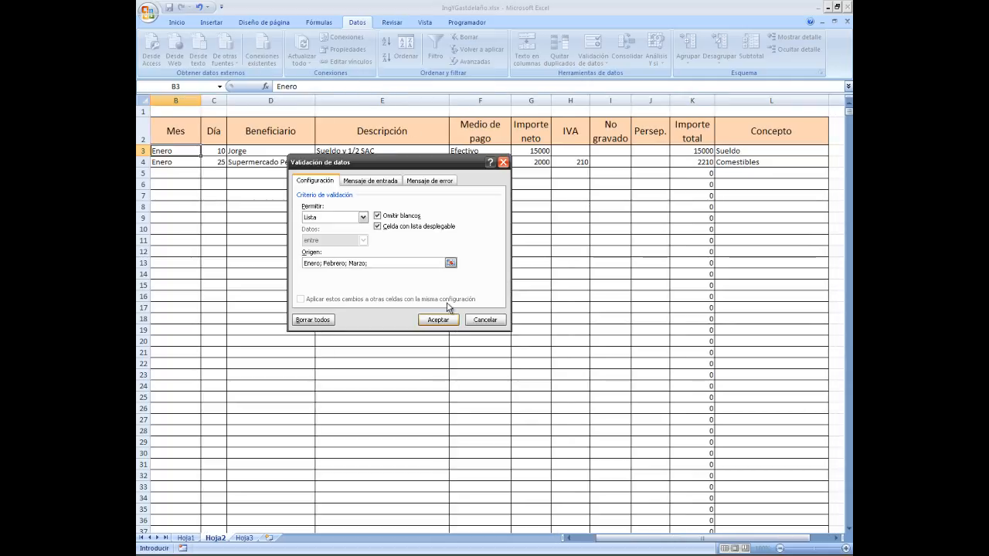
left_click(375, 263)
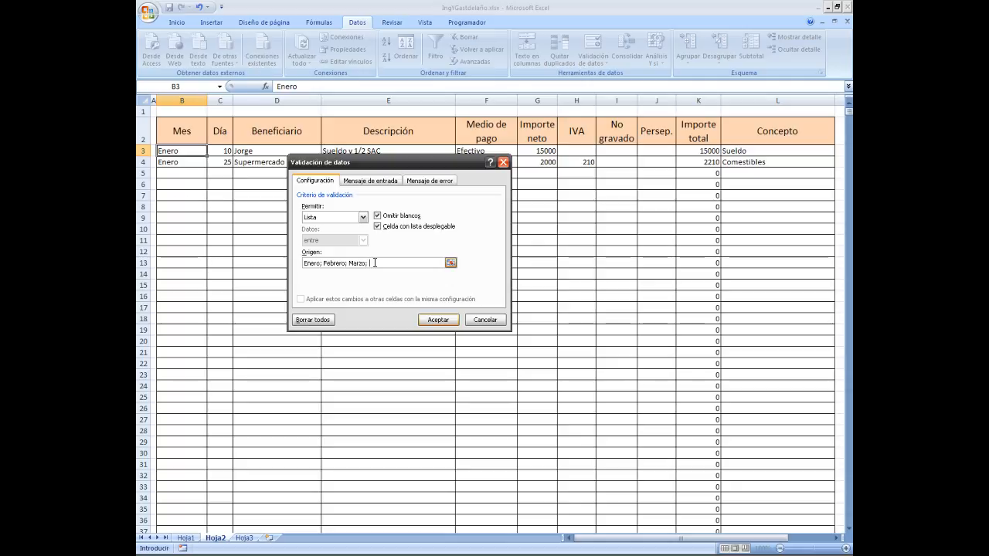
type("A")
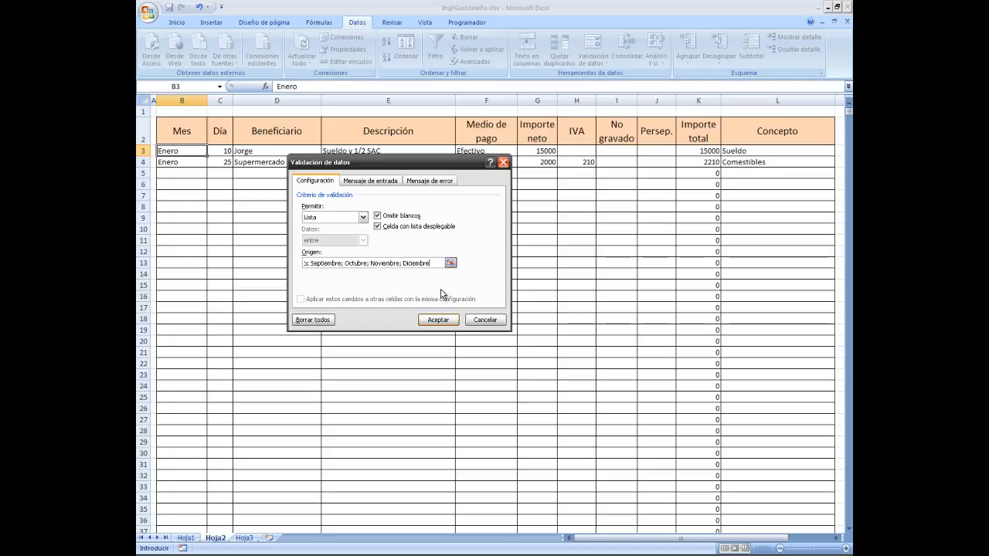
left_click(438, 320)
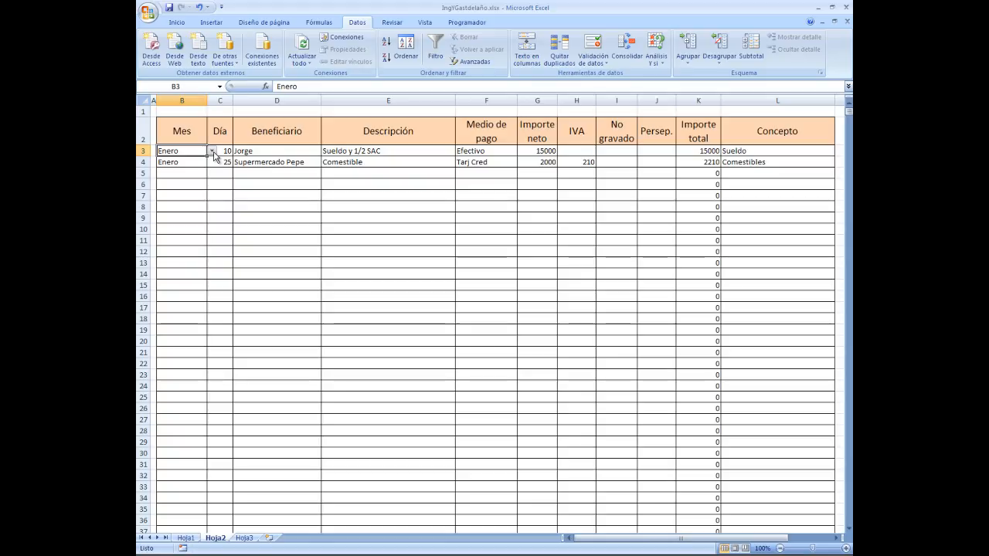
Examine the month list in B3 and check whether the cells below it in the Mes column offer one
left_click(212, 151)
mouse_move(212, 176)
left_mouse_down()
mouse_move(215, 202)
mouse_move(209, 184)
left_mouse_up()
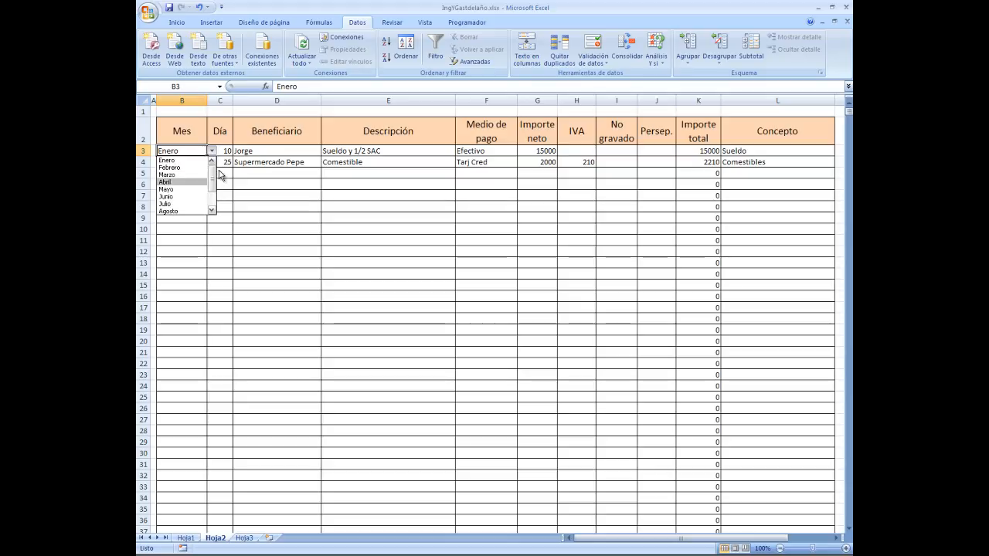
left_click(212, 152)
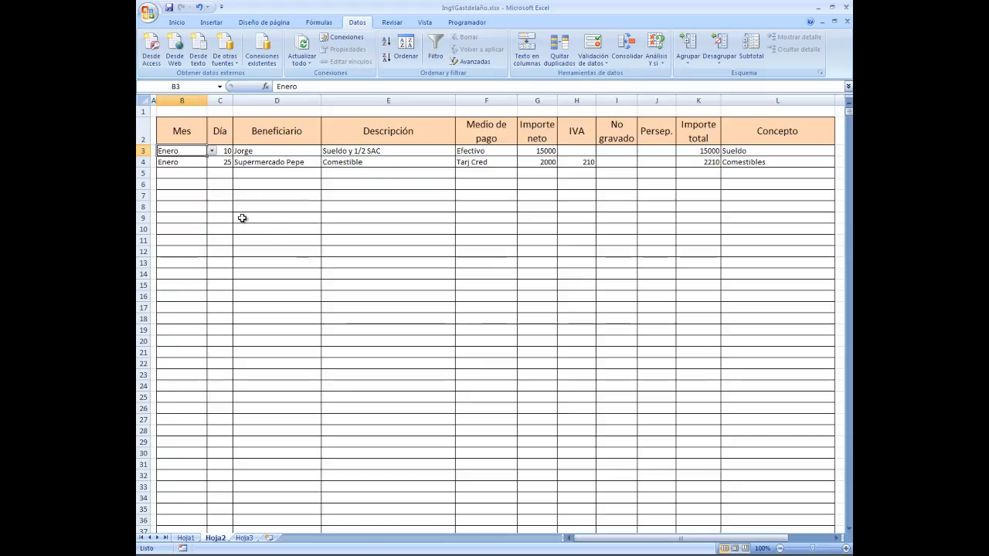
left_click(192, 160)
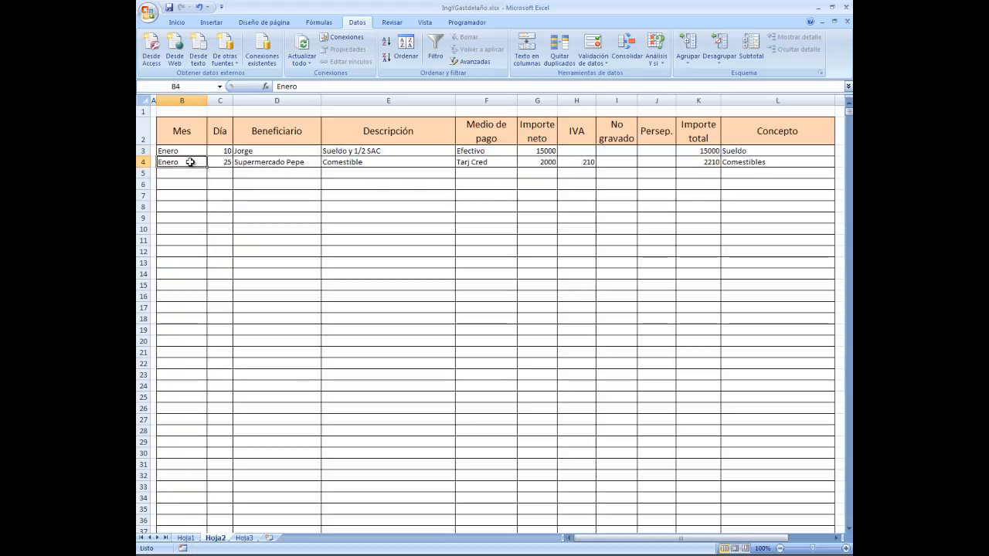
left_click(189, 185)
left_click(191, 209)
left_click(188, 229)
left_click(187, 243)
Copy the month cell B3 and paste only its validation into the range B4:B2000 of Hoja2
left_click(190, 151)
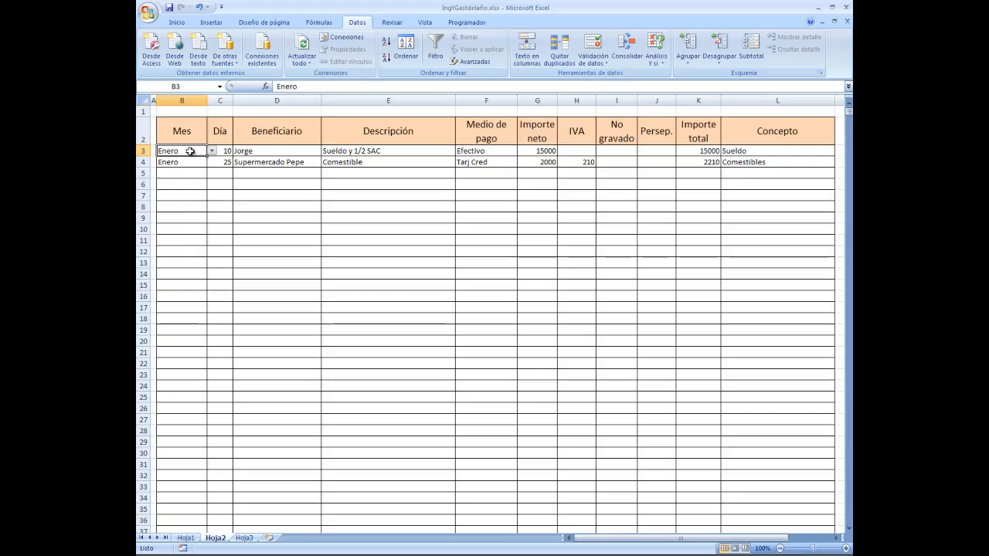
left_click(182, 22)
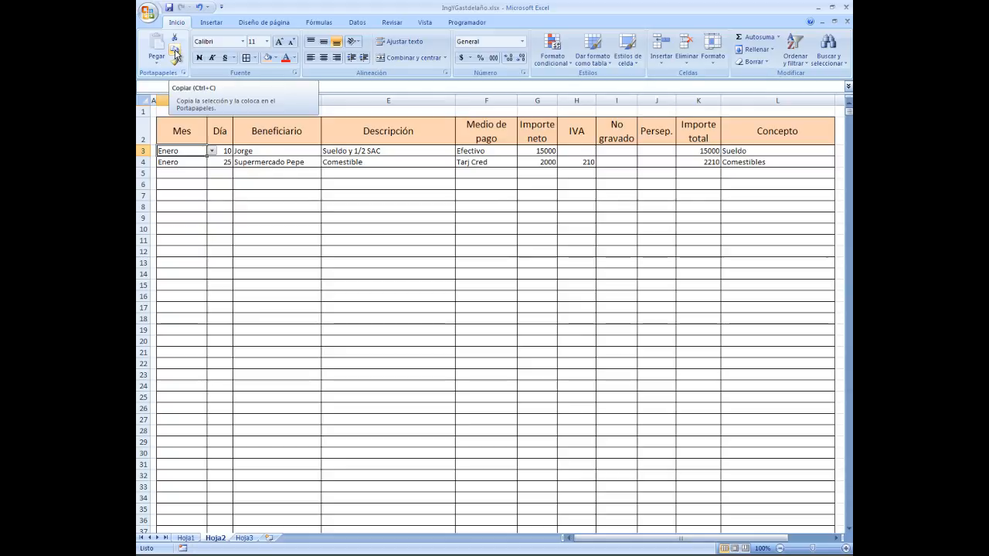
left_click(175, 54)
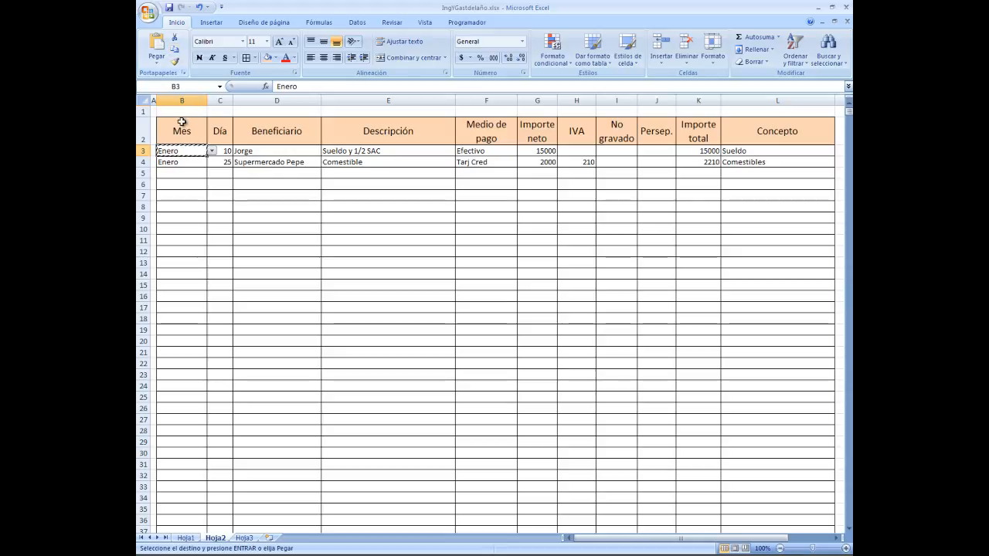
left_click(190, 162)
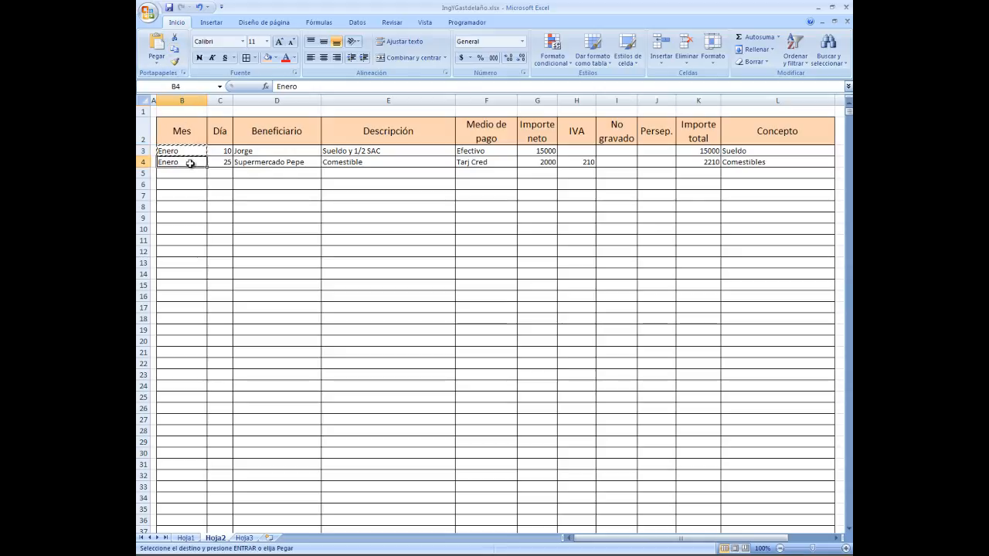
left_click(192, 86)
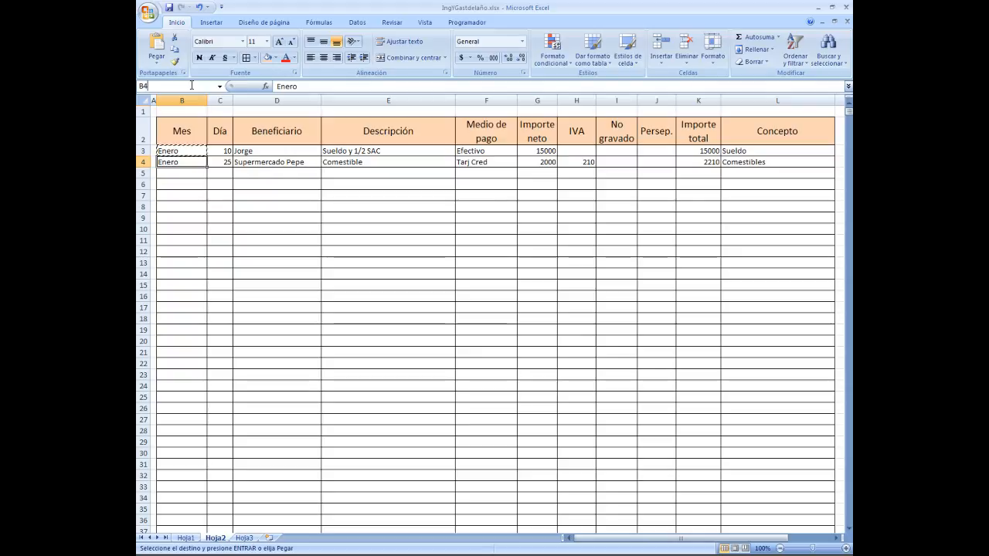
type(":B2000")
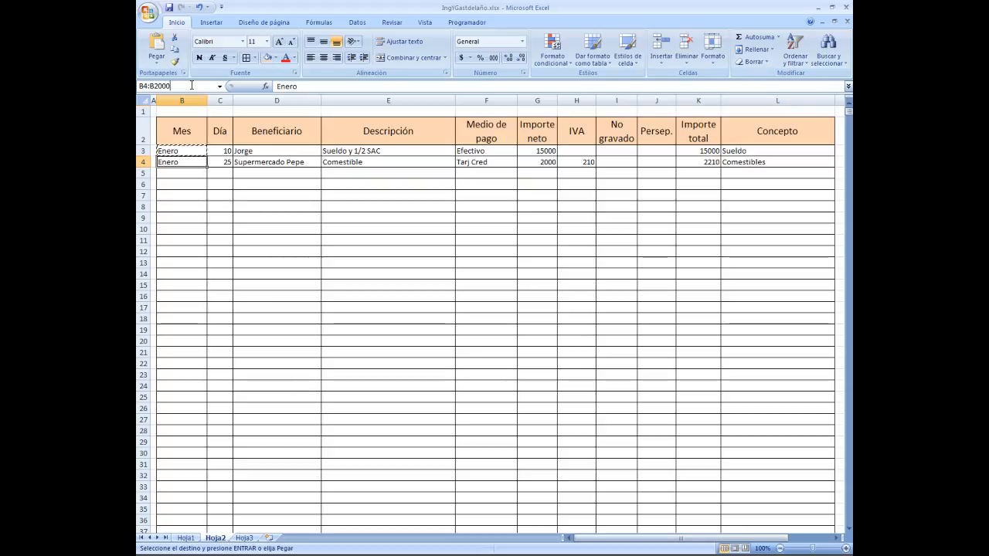
key("Return")
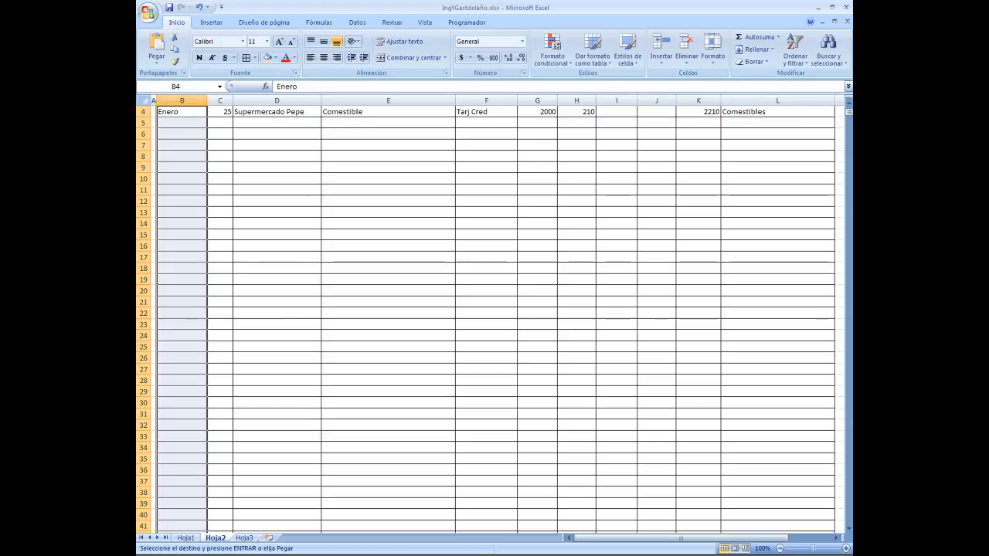
scroll(158, 116, "up", 1)
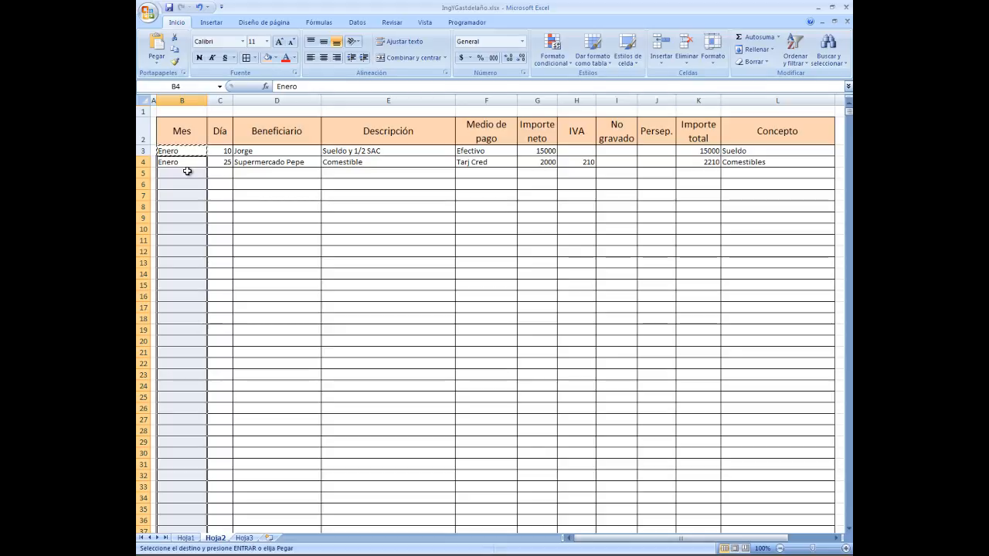
right_click(187, 171)
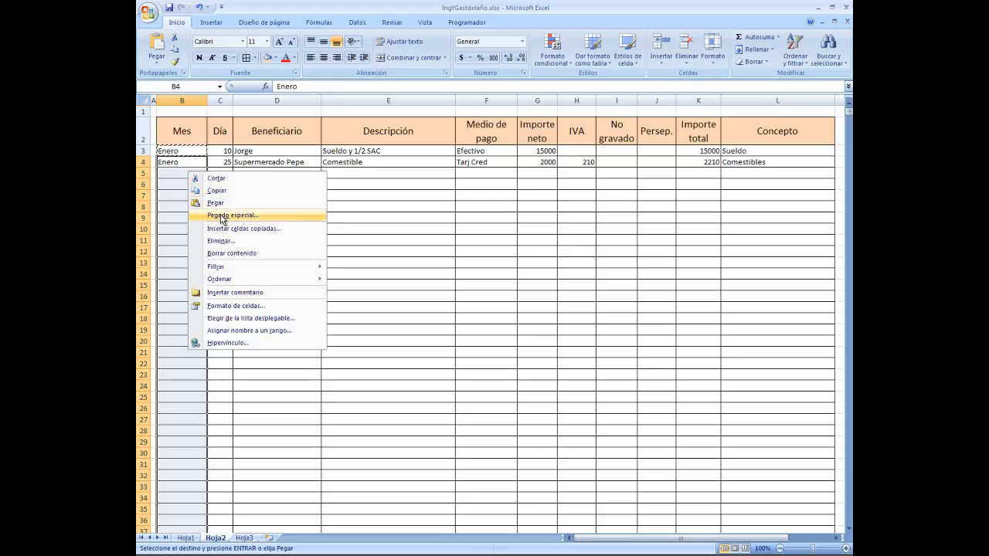
left_click(222, 215)
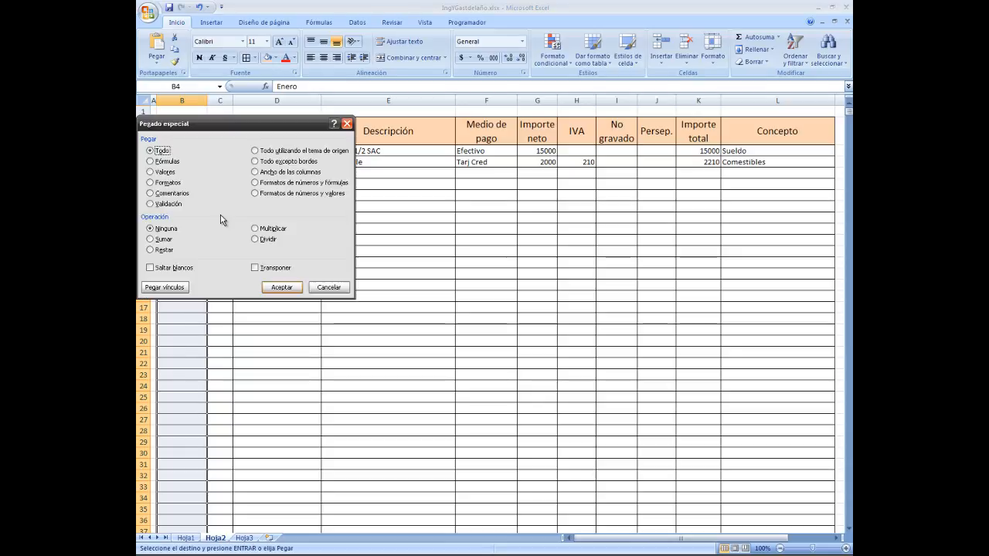
left_click(151, 204)
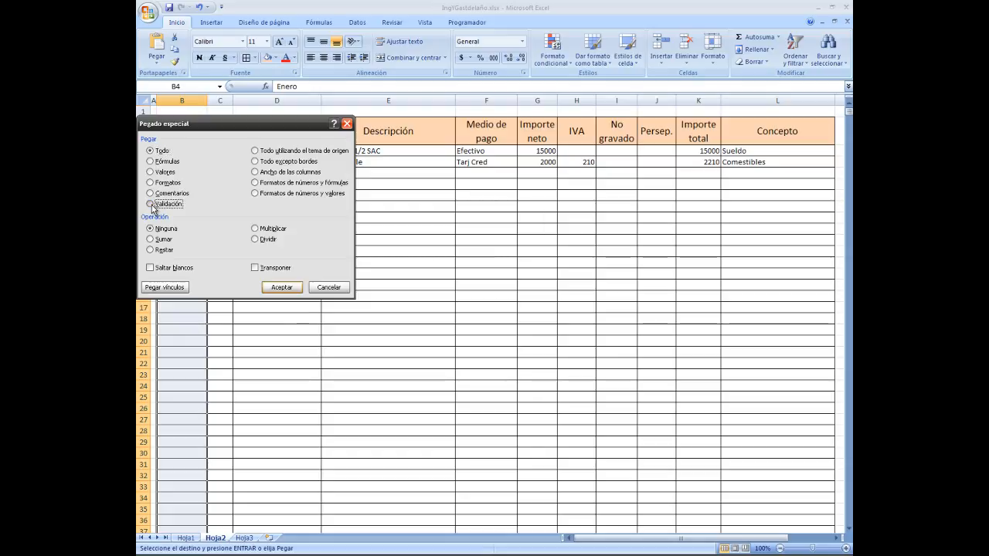
left_click(283, 288)
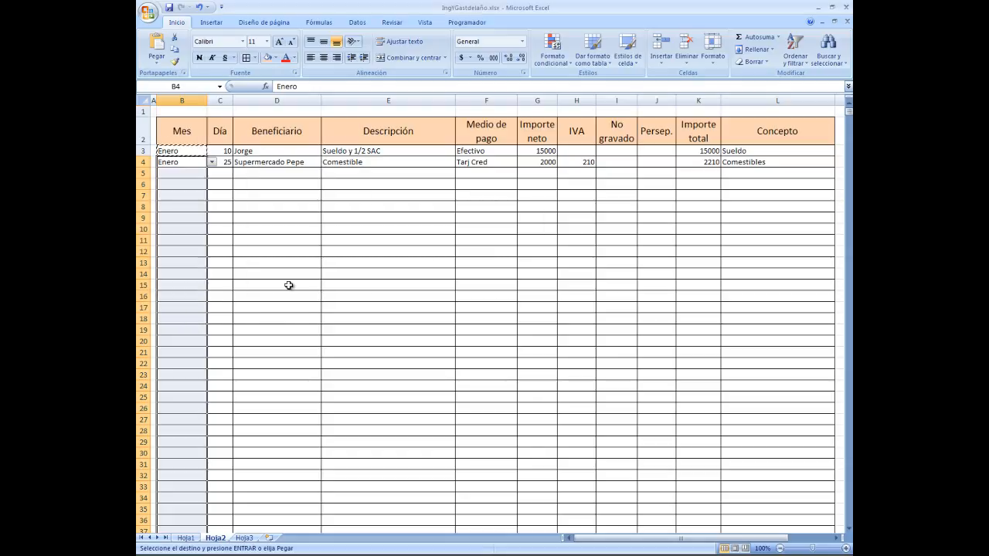
Check whether cells further down the Mes column, such as B5, B6, B7, B14 and B21, offer the month list
left_click(188, 176)
left_click(189, 185)
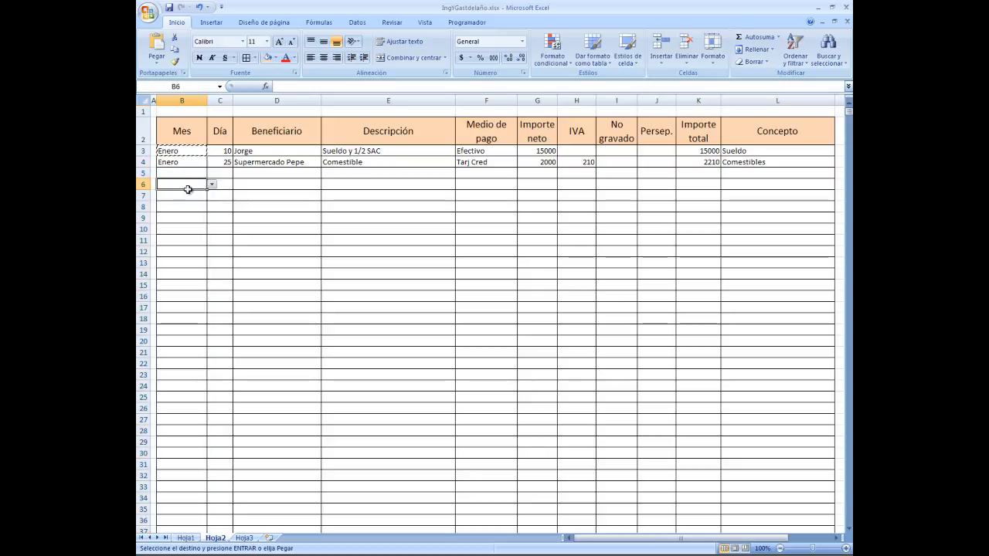
left_click(185, 203)
left_click(186, 173)
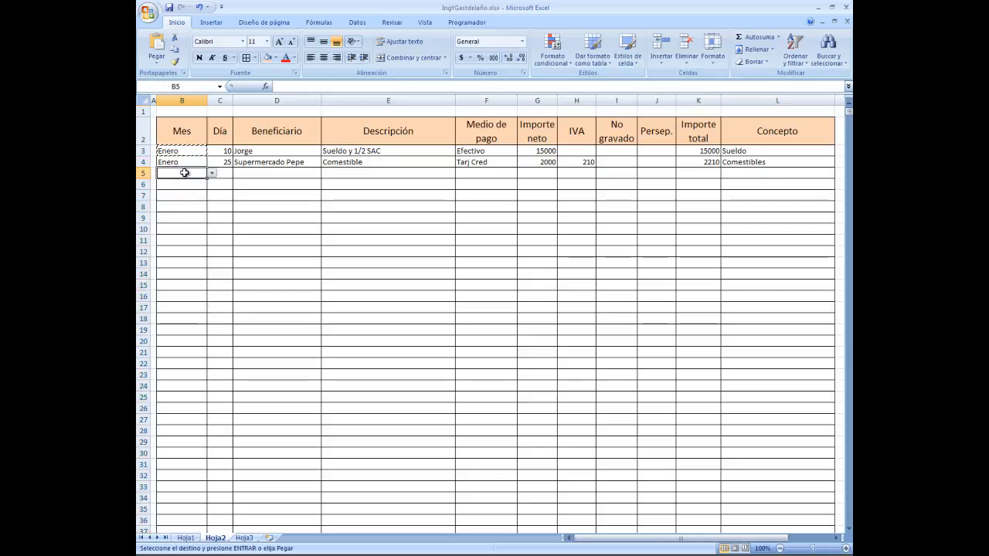
left_click(212, 173)
left_click(212, 173)
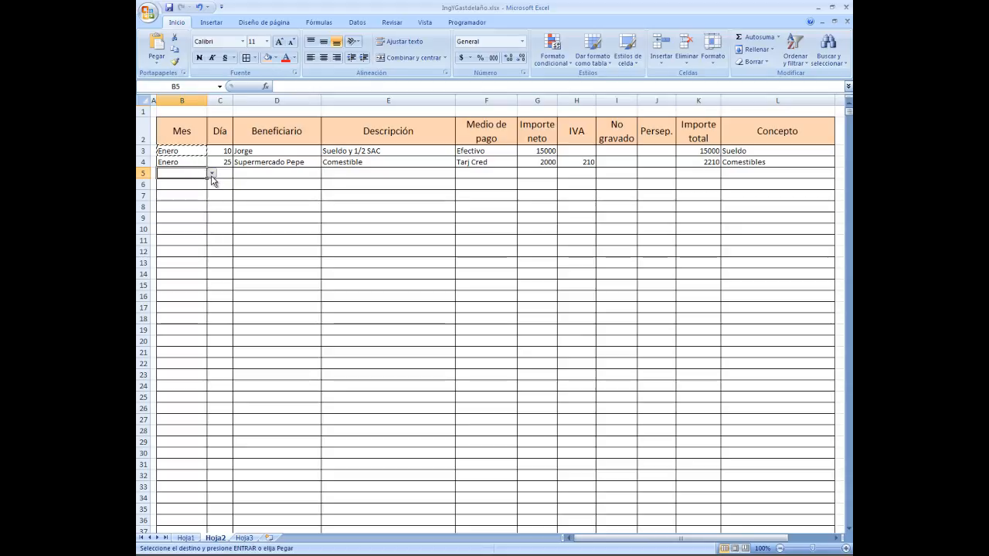
left_click(196, 185)
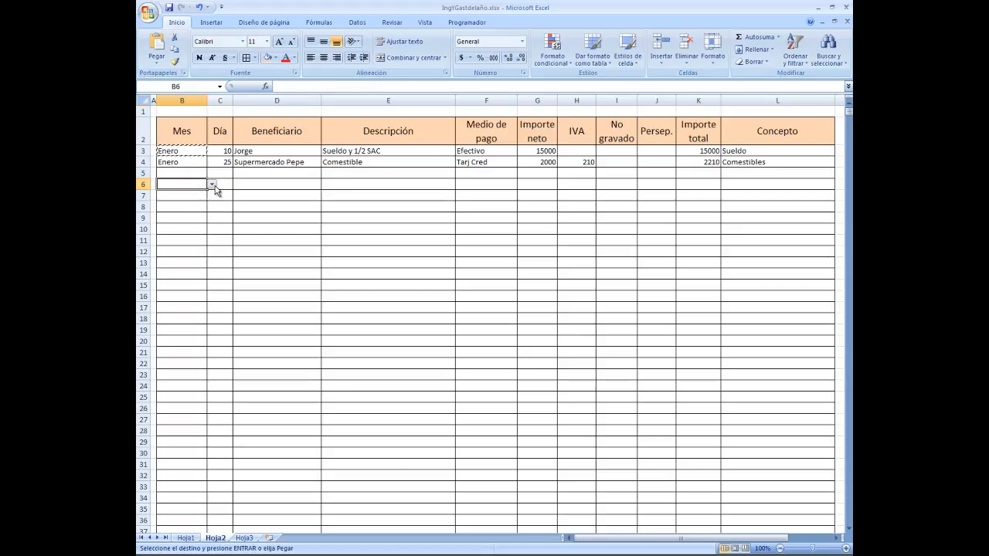
left_click(212, 185)
left_click(213, 185)
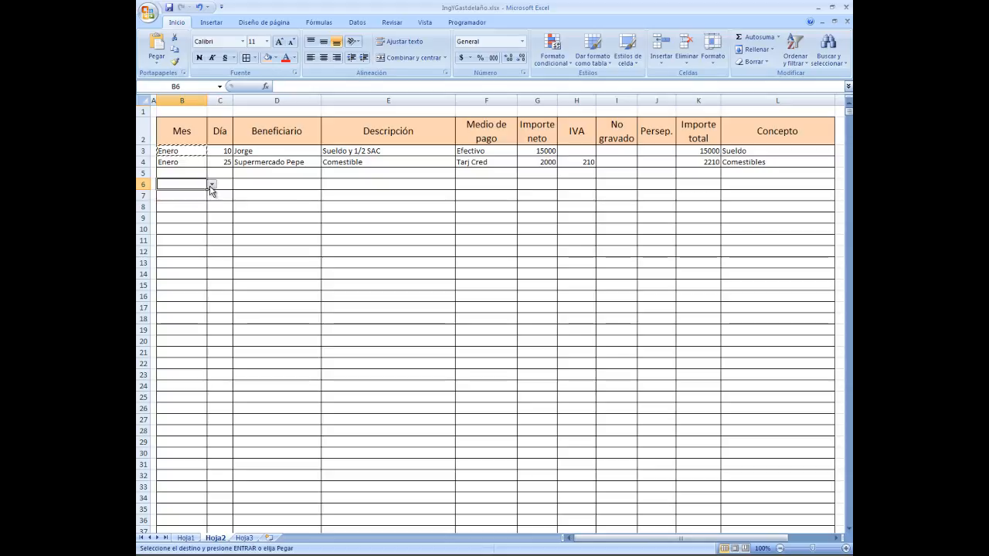
left_click(190, 197)
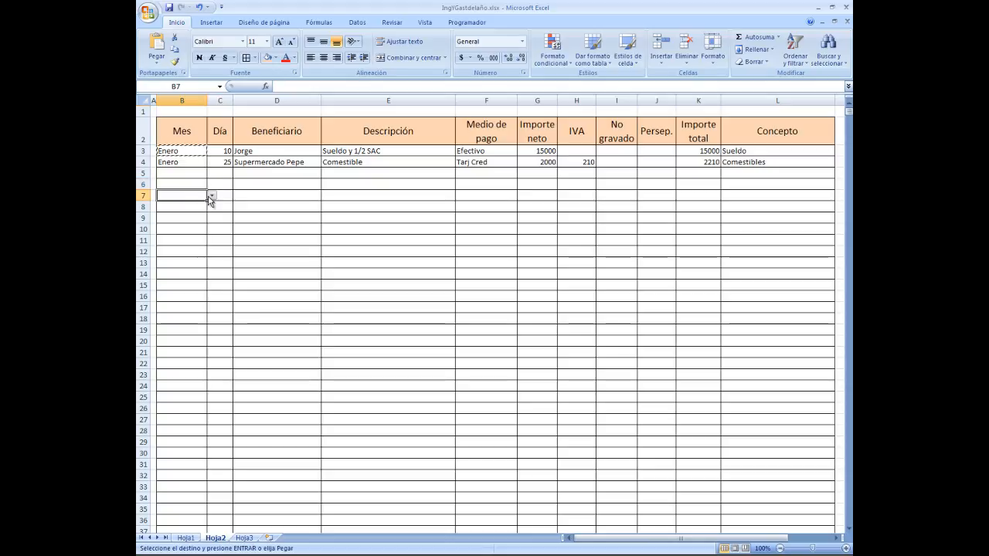
left_click(213, 199)
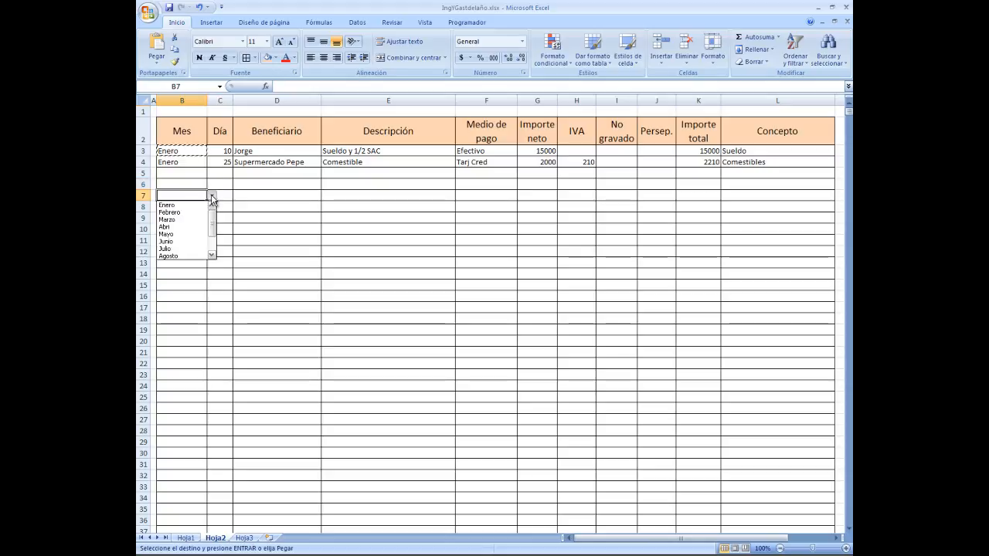
left_click(185, 279)
left_click(186, 276)
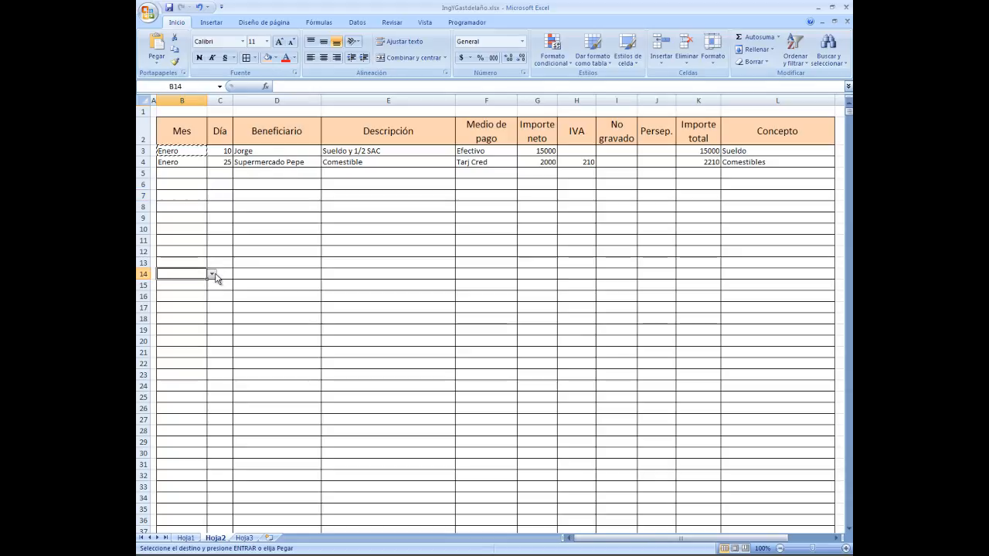
left_click(212, 274)
left_click(182, 349)
left_click(183, 352)
left_click(212, 353)
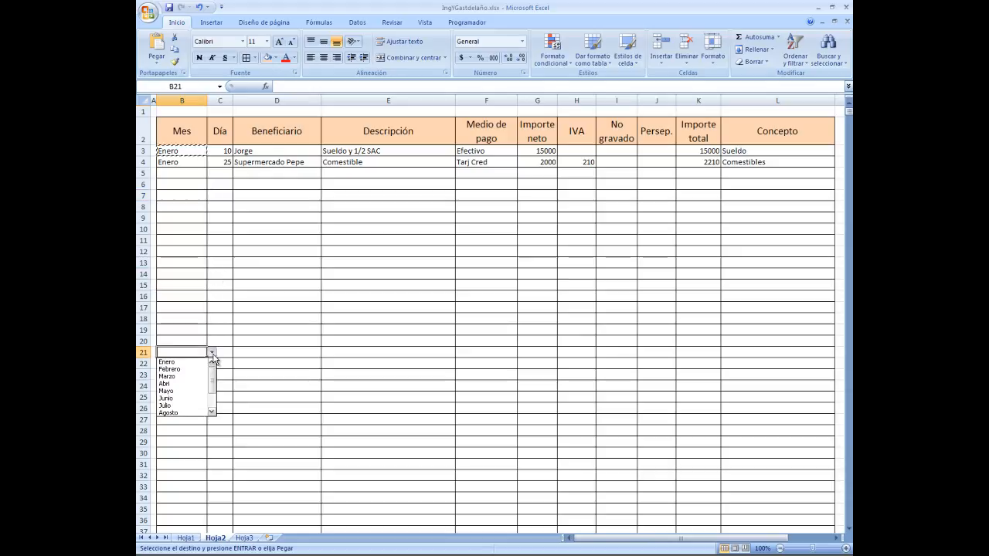
left_click(192, 423)
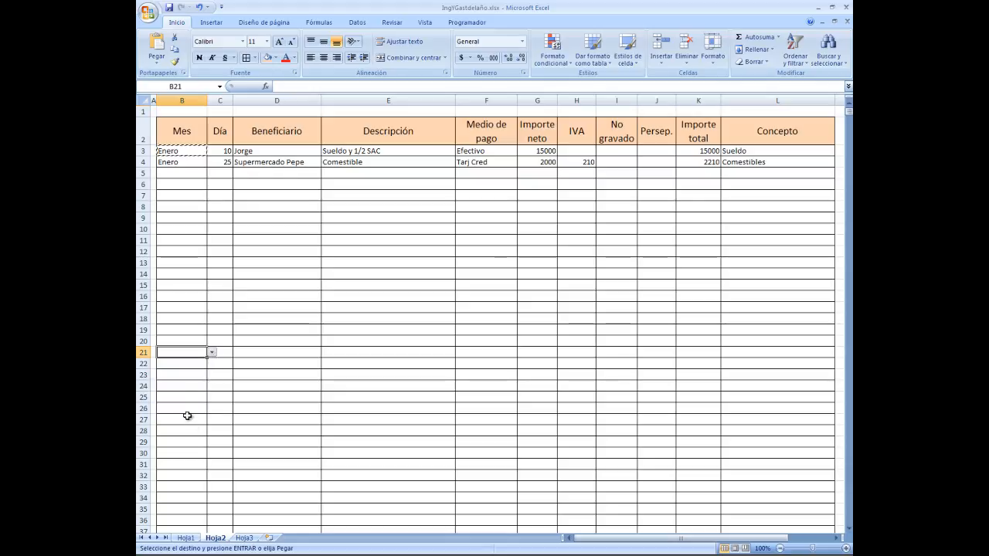
End the copy mode and choose Enero from the month list in B5
left_click(184, 172)
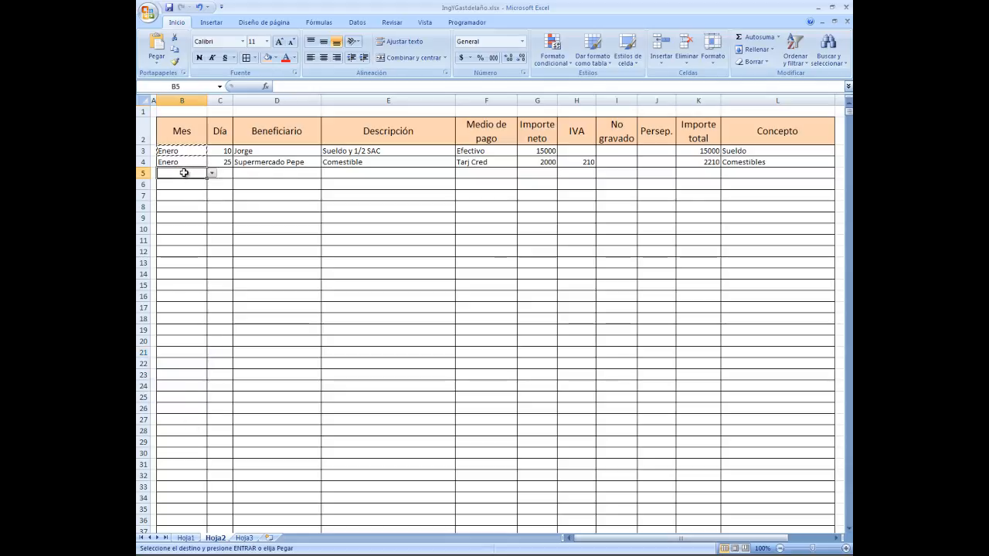
key("Escape")
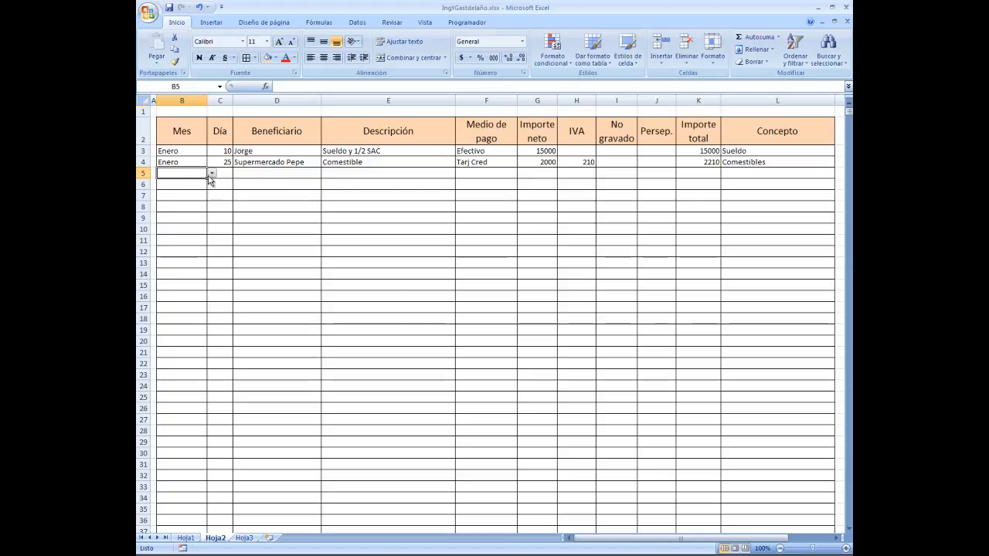
left_click(214, 176)
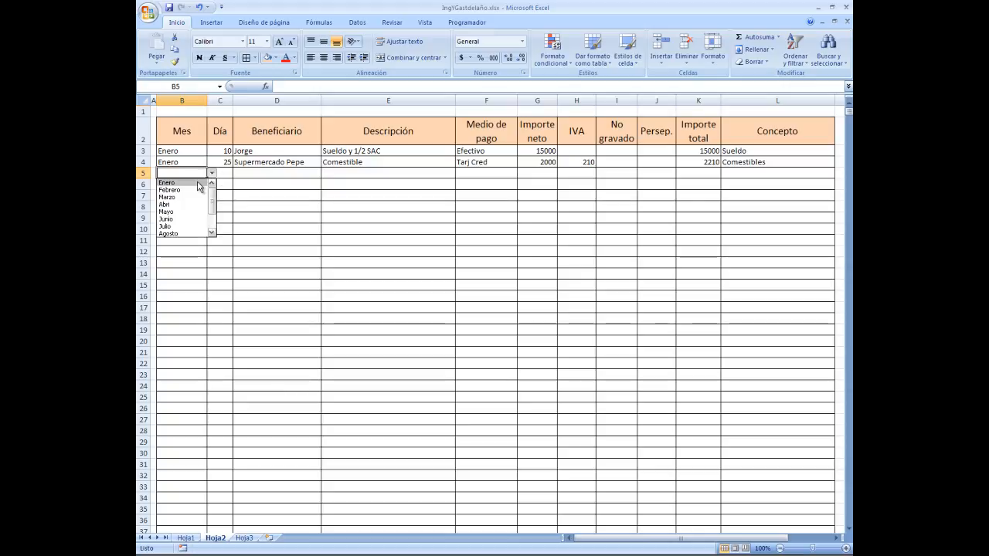
left_click(200, 184)
left_click(226, 172)
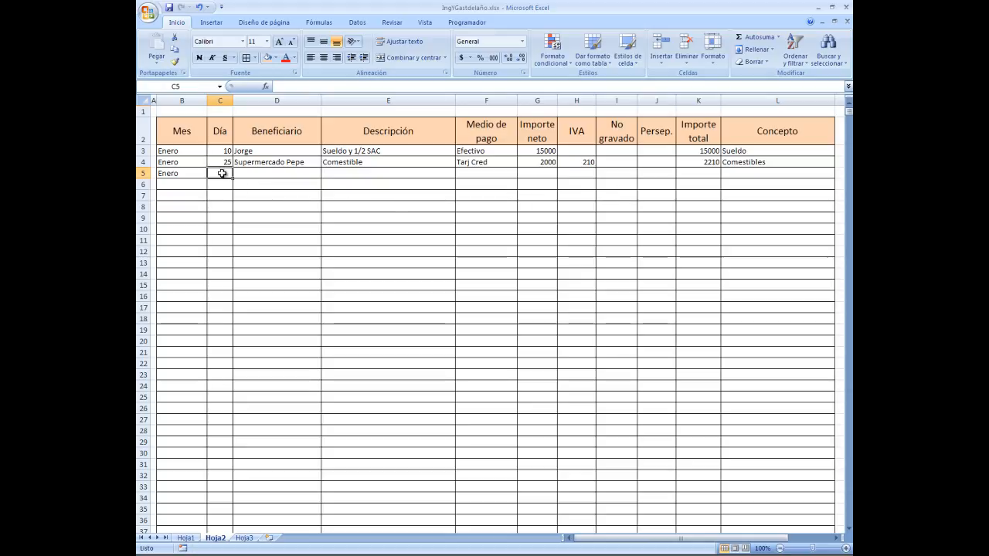
Examine the empty concept cell L5 and the category names in Hoja1, and return to Hoja2
left_click(769, 173)
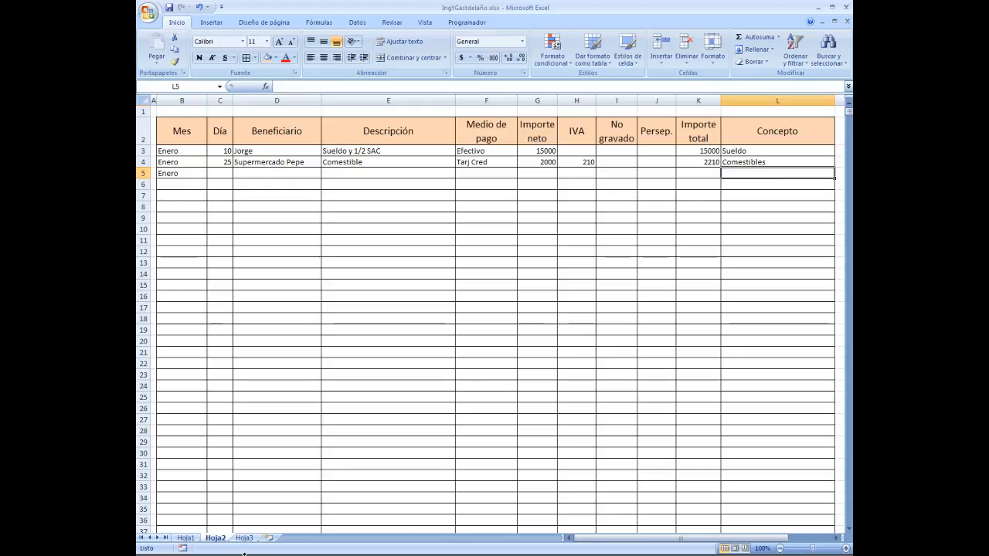
left_click(193, 539)
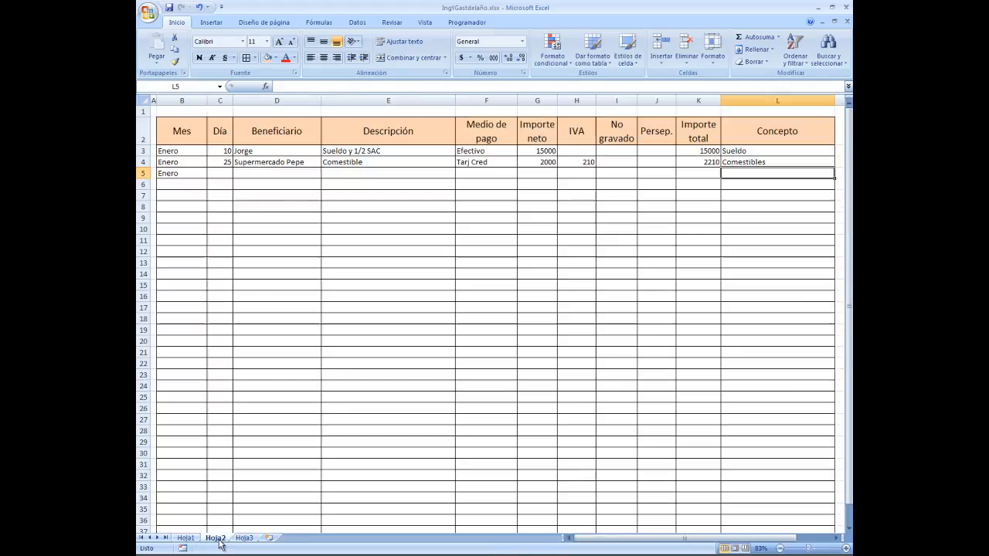
left_click(218, 539)
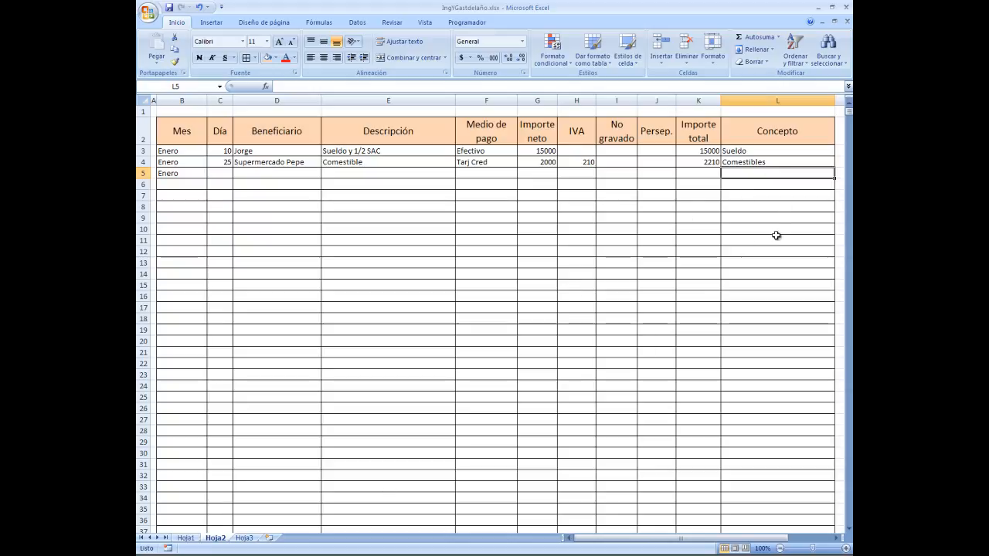
Select the empty cell Q3 in Hoja2, in the free area beyond the Concepto column
left_click_drag(773, 539, 783, 538)
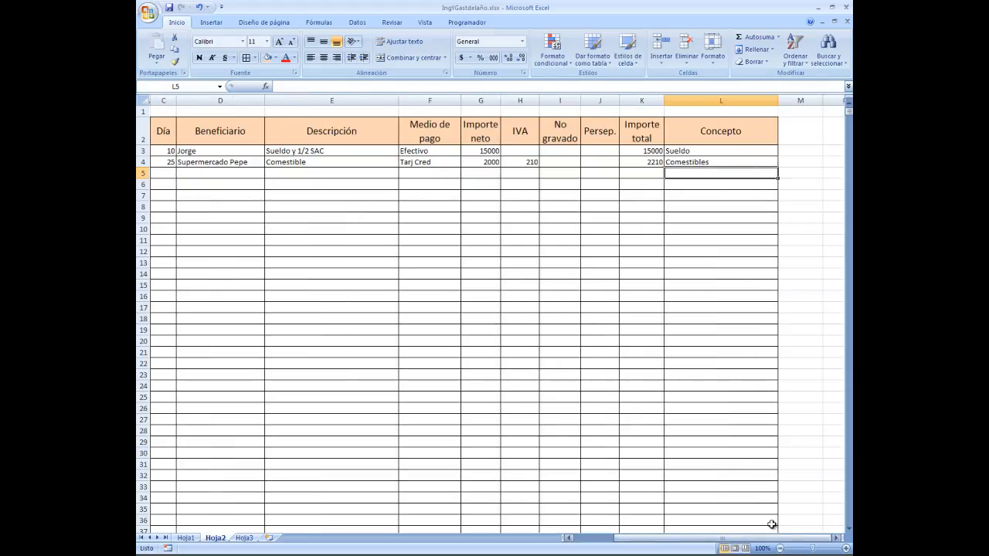
left_click(836, 538)
left_click(835, 538)
left_click(835, 538)
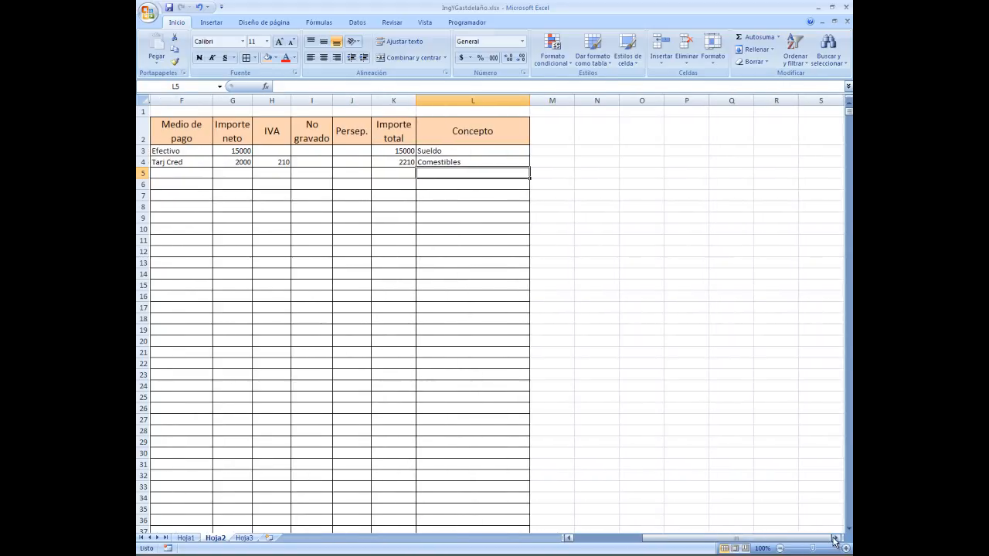
left_click(740, 152)
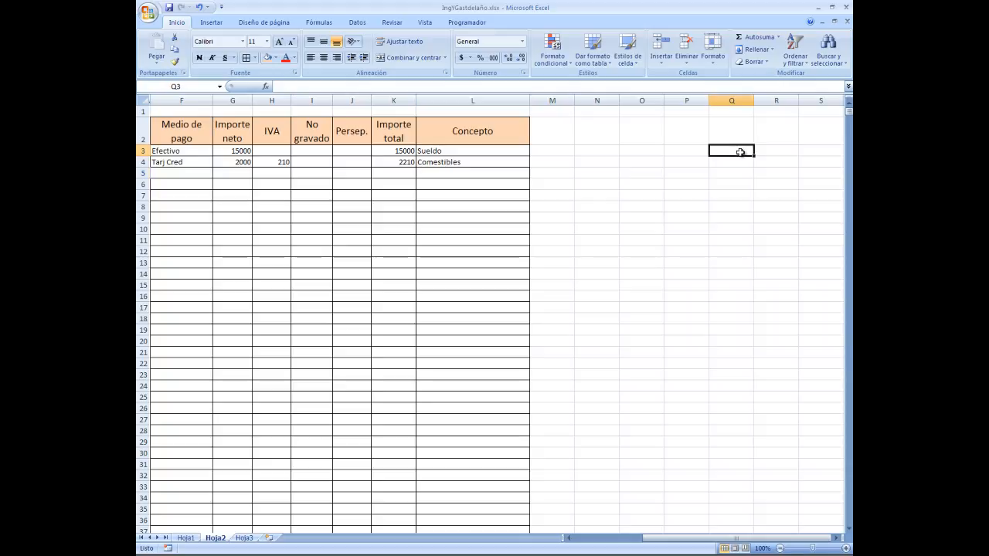
Copy the income category names from Ingresos to Otros ingresos, cells B4:B9, in Hoja1
left_click(186, 538)
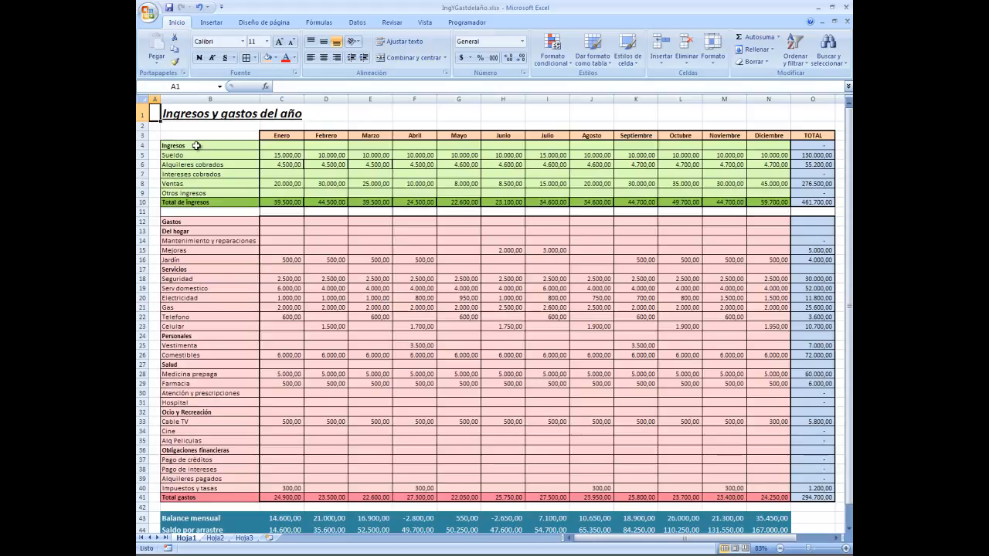
left_click_drag(196, 145, 193, 189)
key("ctrl+c")
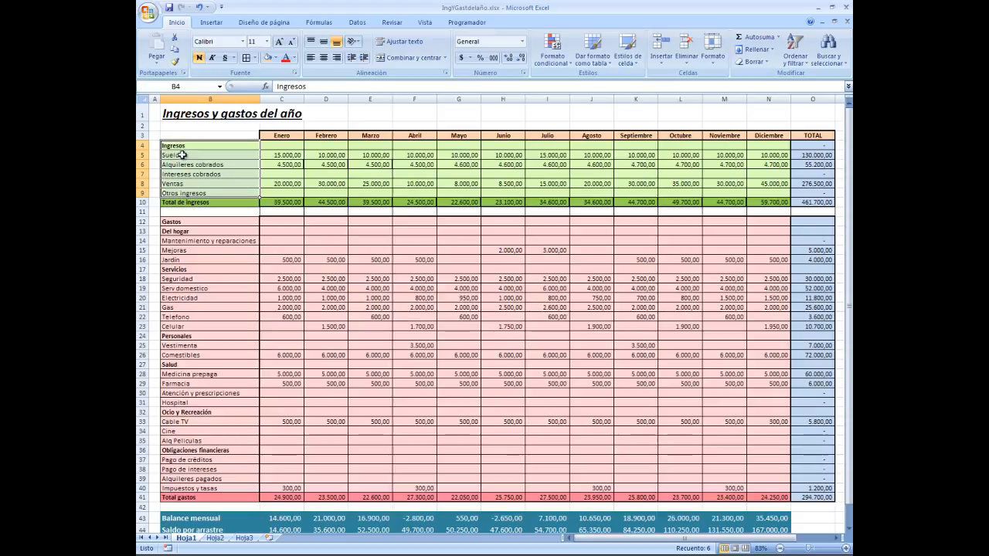
right_click(196, 193)
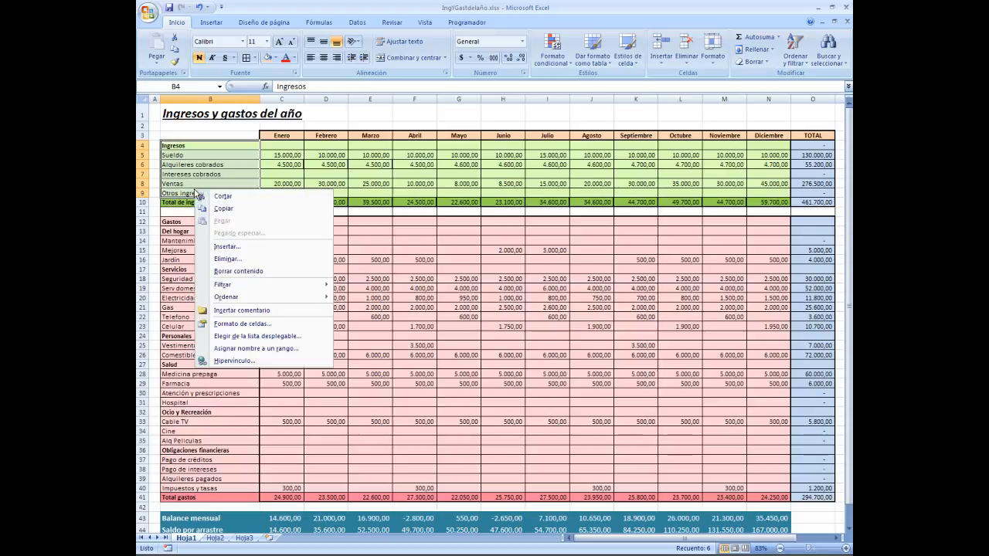
left_click(209, 207)
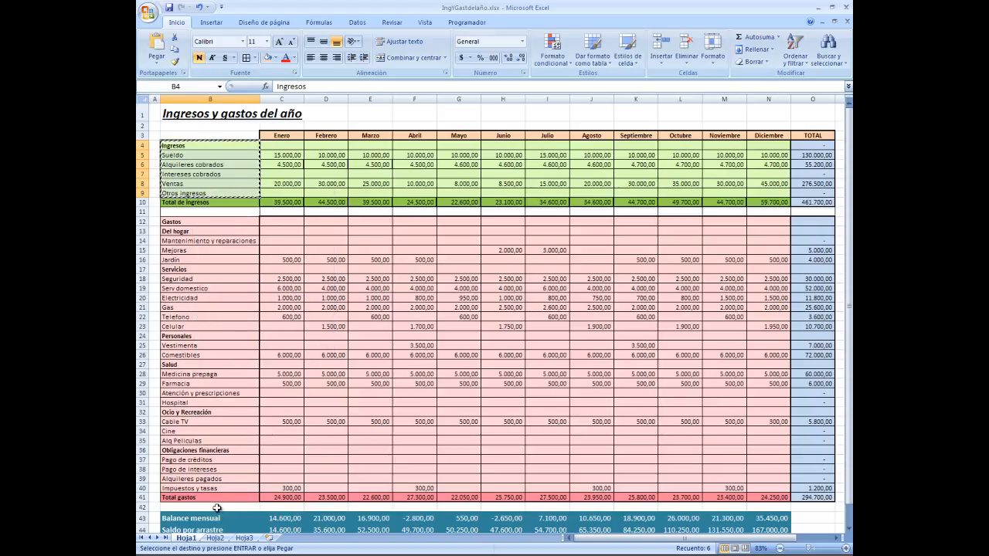
Paste the copied income categories into Hoja2 starting at Q3 as values only
left_click(217, 540)
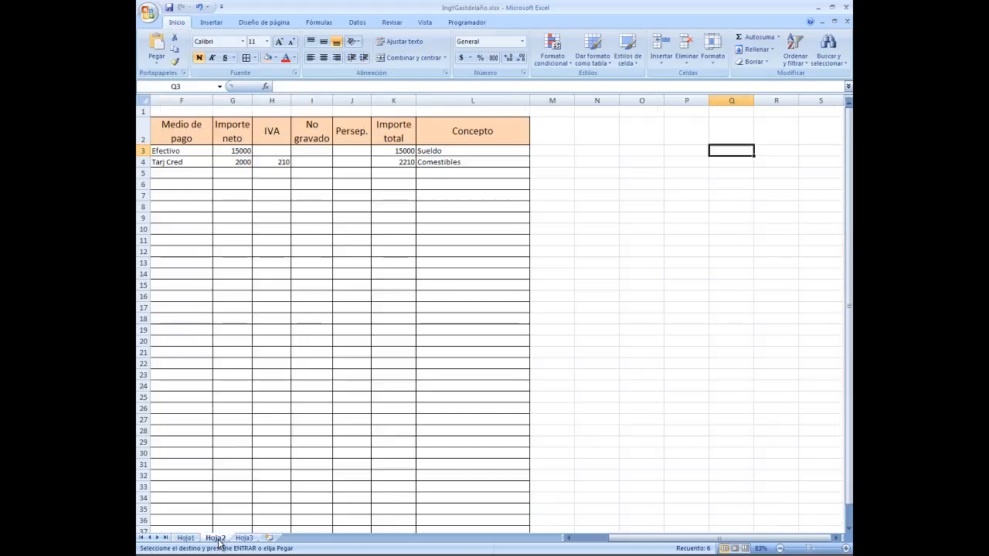
right_click(739, 153)
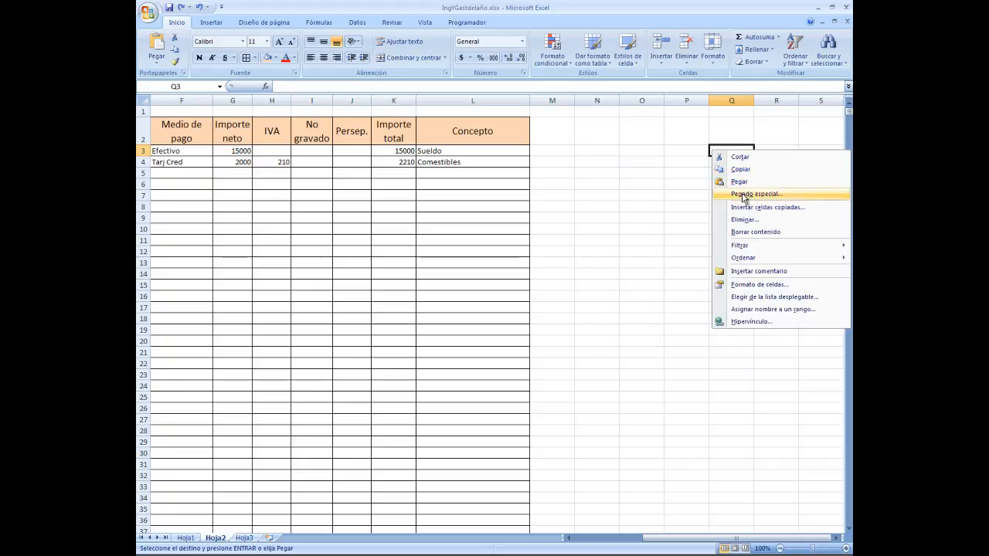
left_click(746, 194)
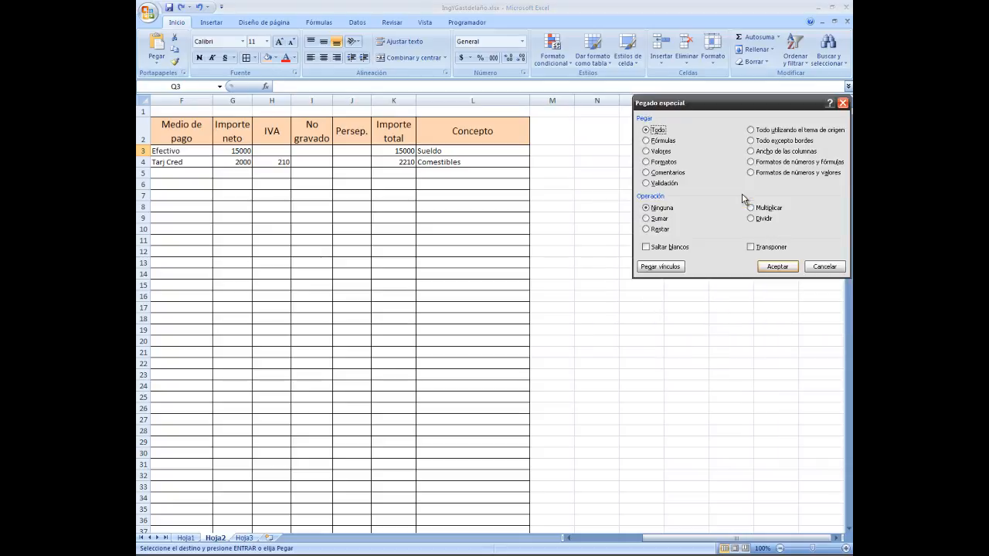
left_click(646, 153)
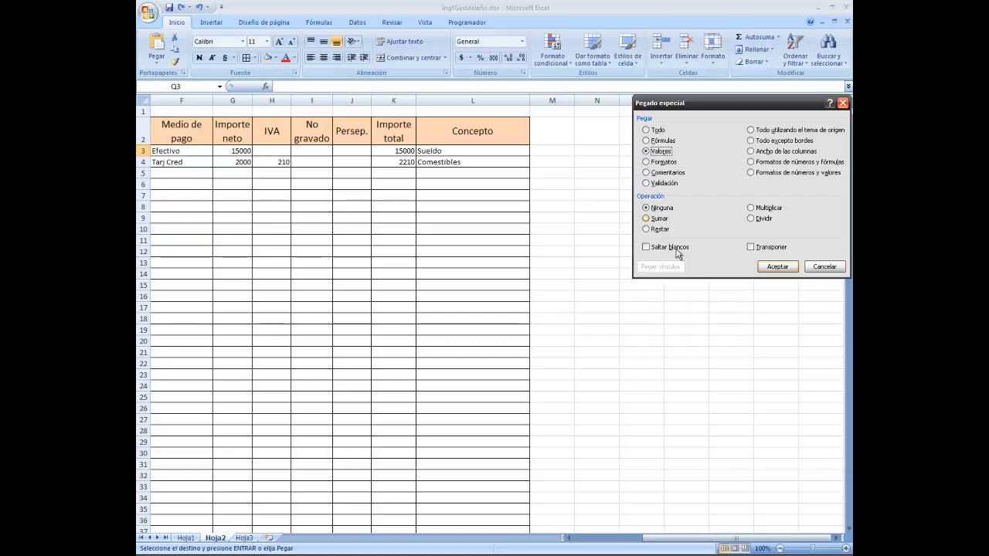
left_click(776, 266)
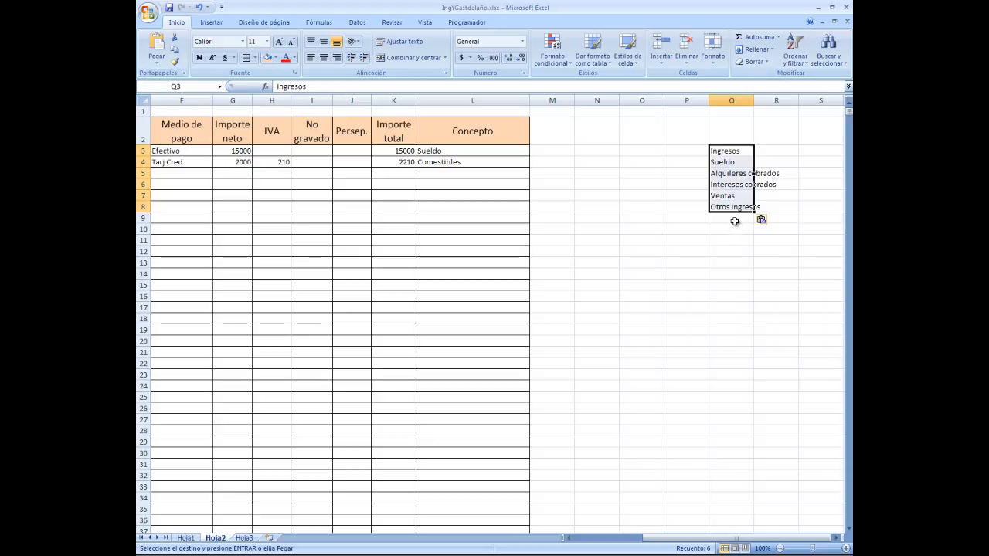
Select Q9 in Hoja2 as the next destination and copy the expense category names B12:B40 from Hoja1
left_click(735, 221)
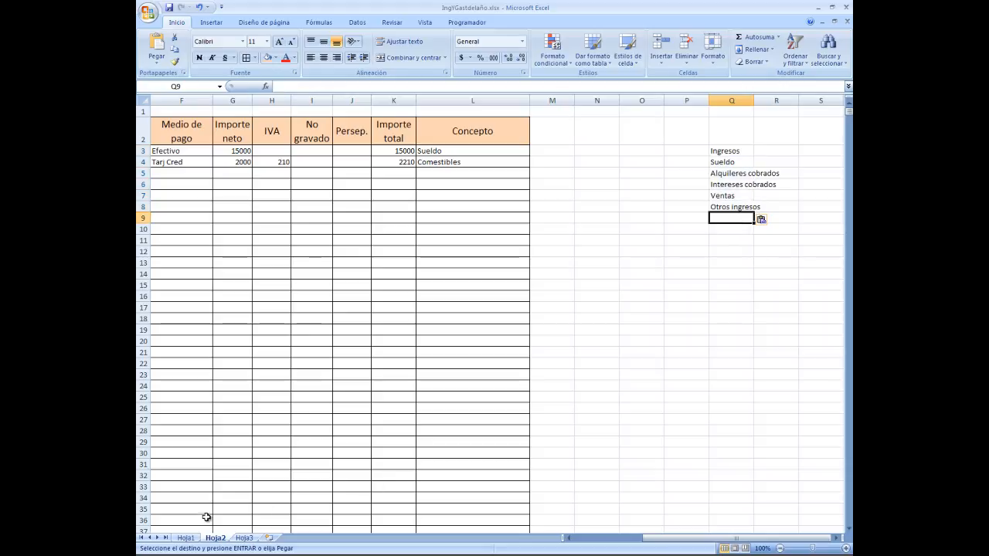
left_click(187, 537)
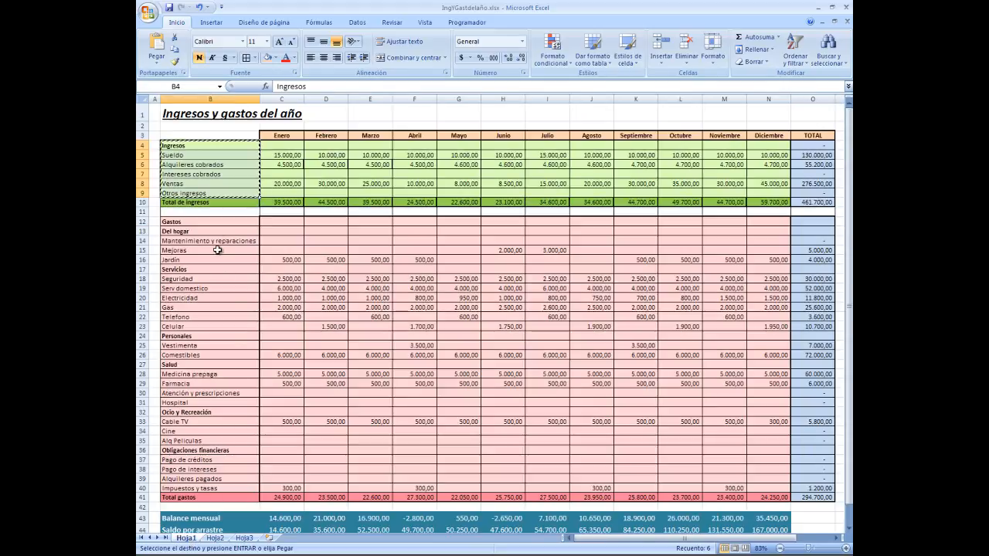
left_click_drag(215, 222, 203, 486)
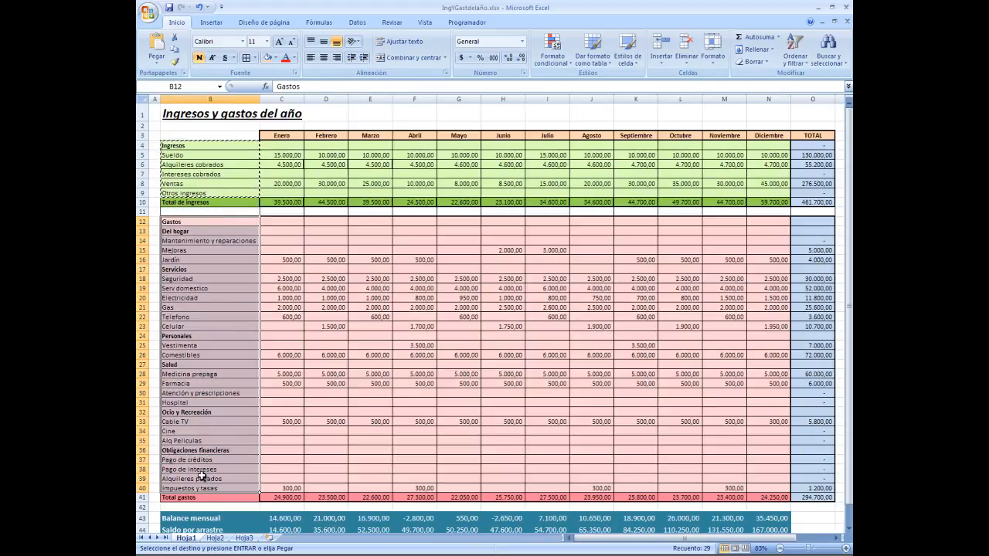
right_click(219, 289)
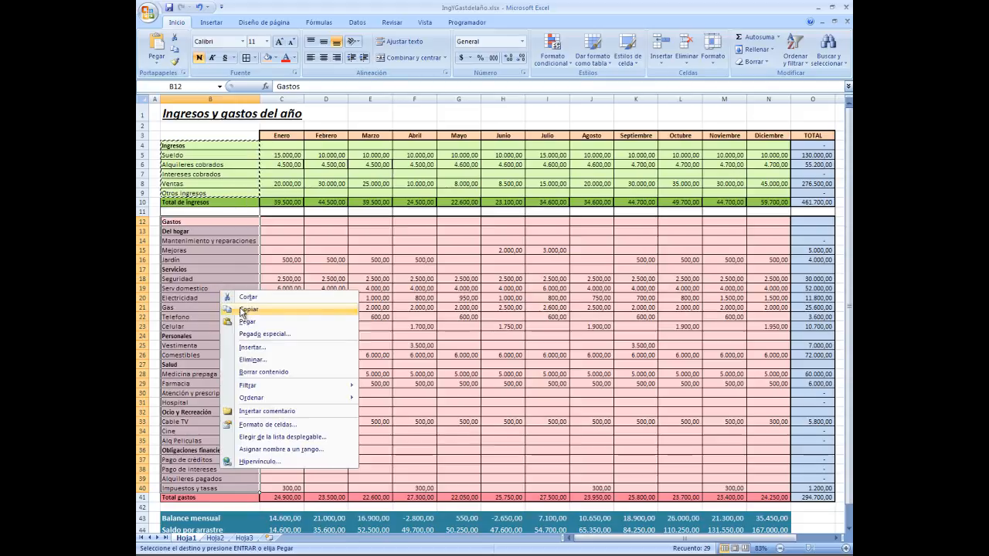
left_click(241, 303)
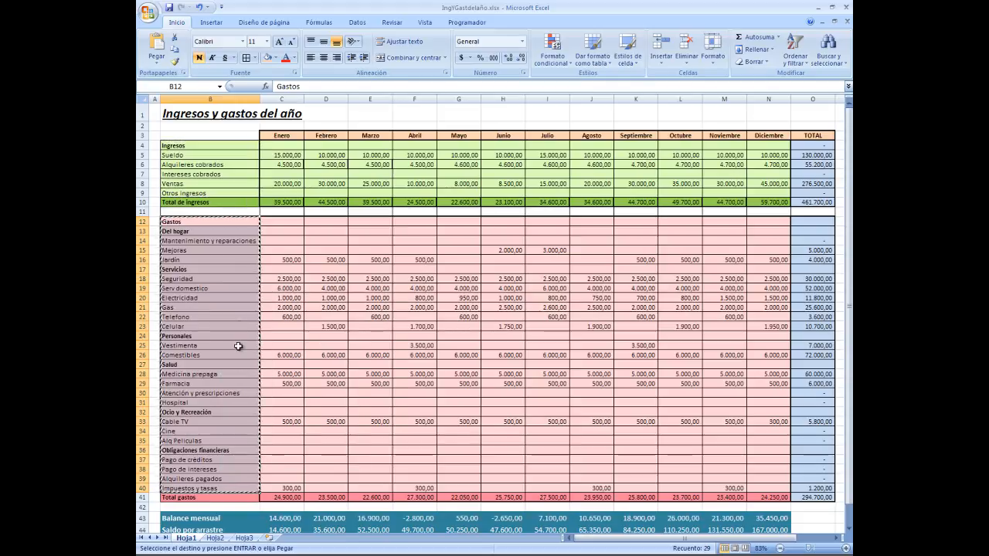
Paste the copied expense categories into Hoja2 starting at Q9 as values only, and review the combined list in column Q
left_click(217, 538)
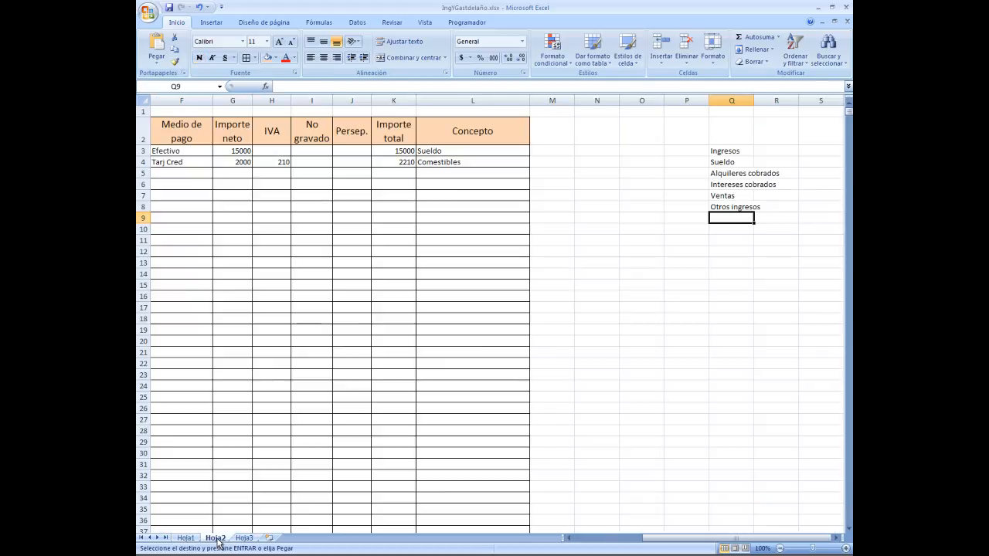
right_click(724, 219)
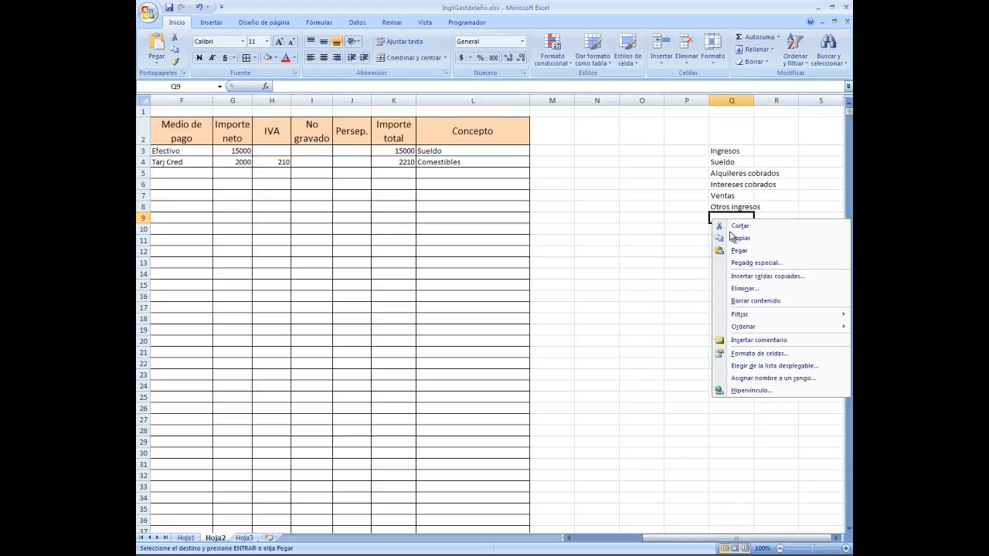
left_click(742, 264)
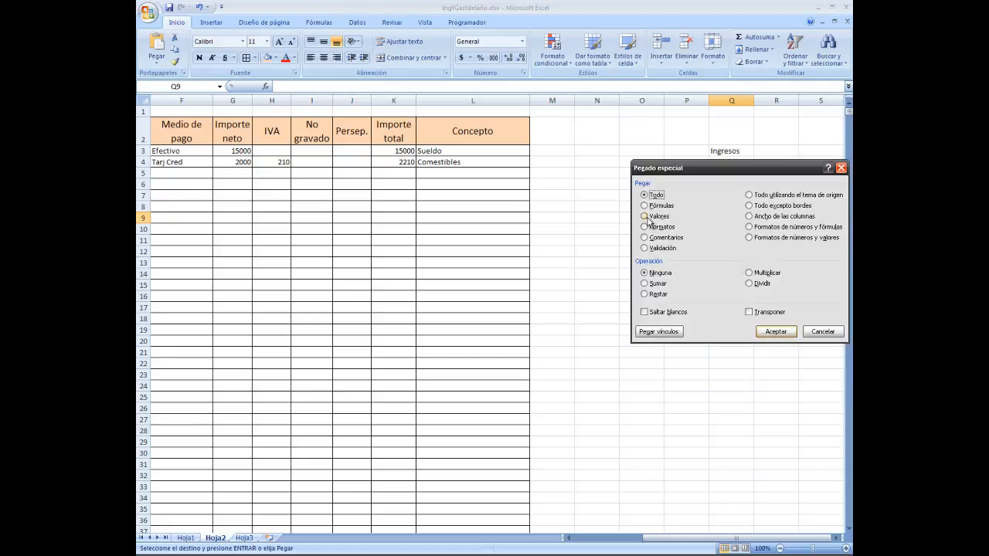
left_click(646, 217)
left_click(775, 331)
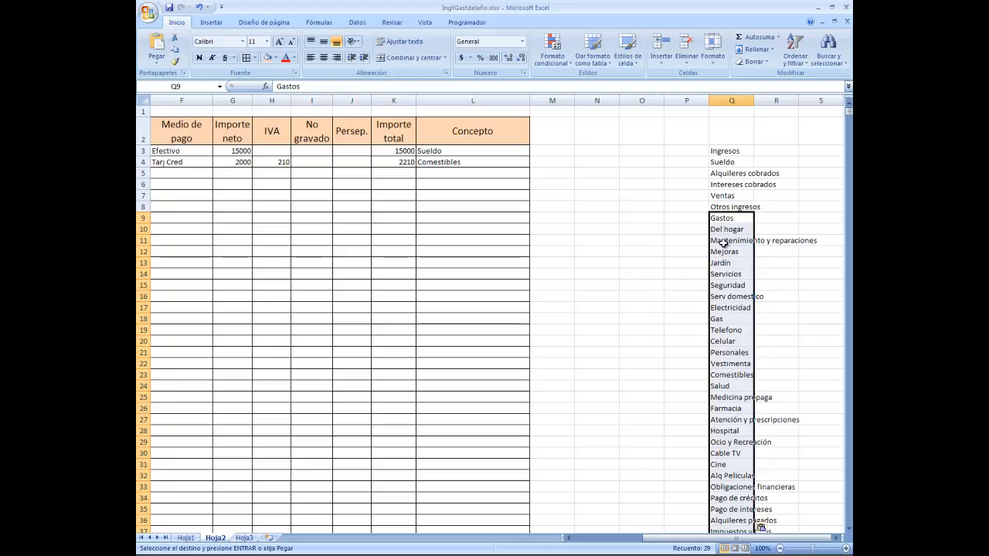
left_click(730, 153)
scroll(742, 333, "down", 2)
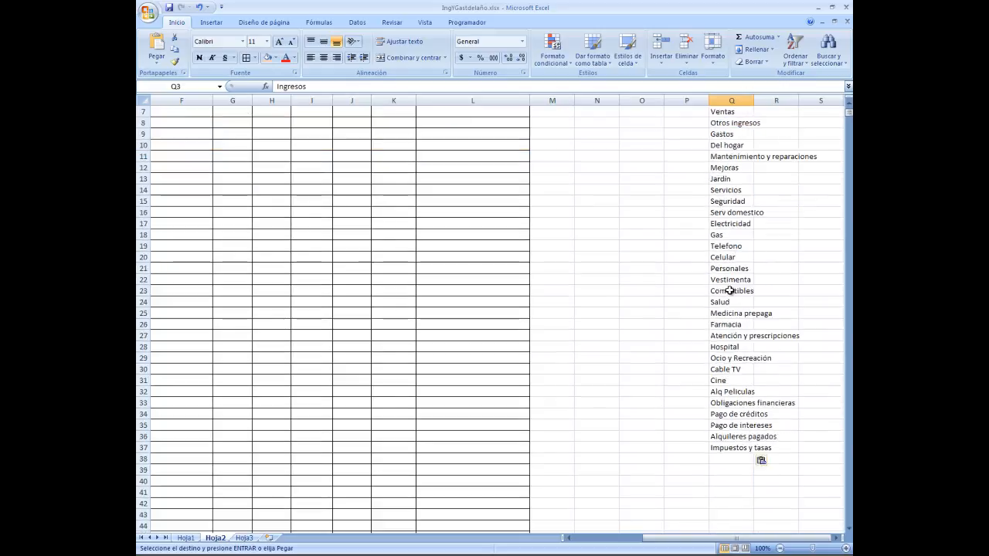
scroll(730, 291, "up", 2)
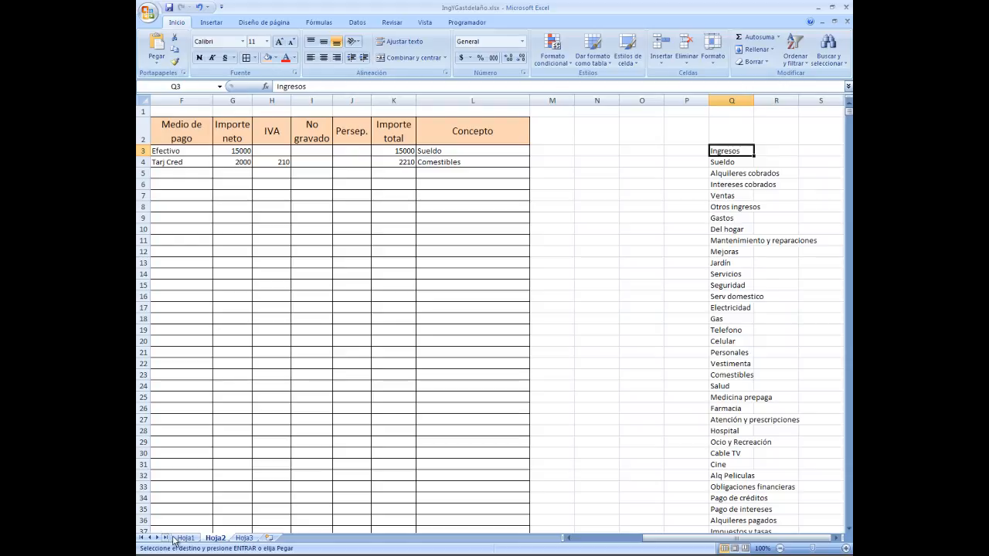
Open data validation for the concept cell L3 and set its allowed criterion to Lista
left_click(473, 150)
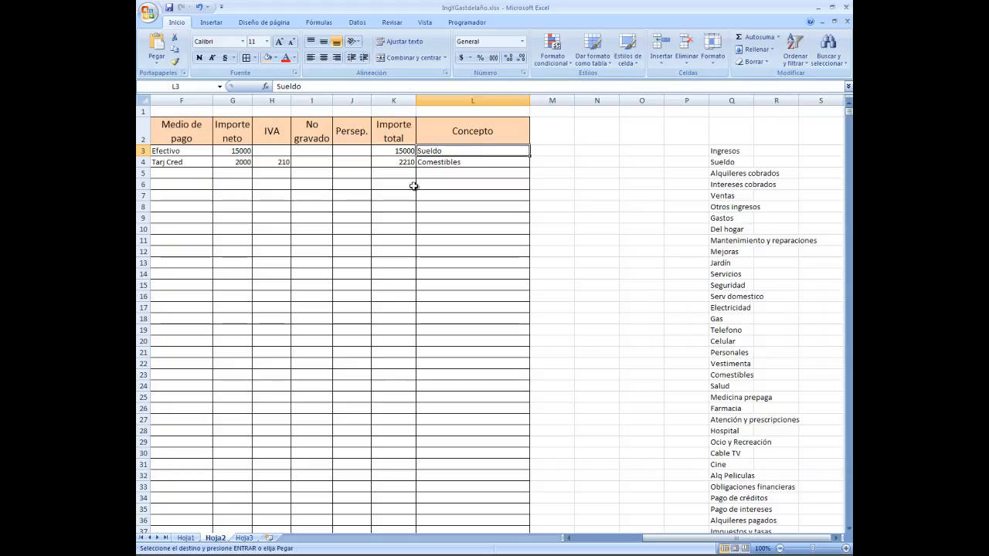
left_click(363, 27)
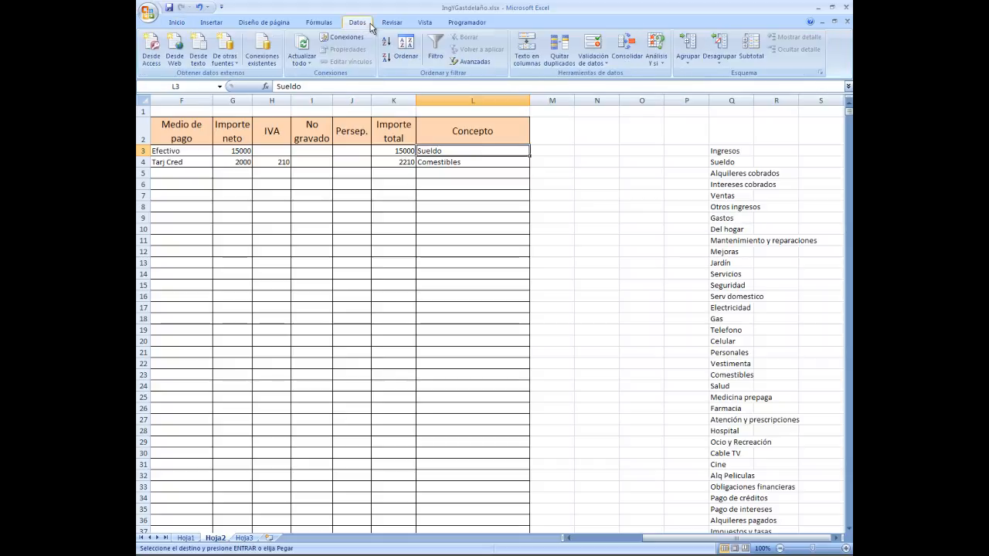
left_click(608, 65)
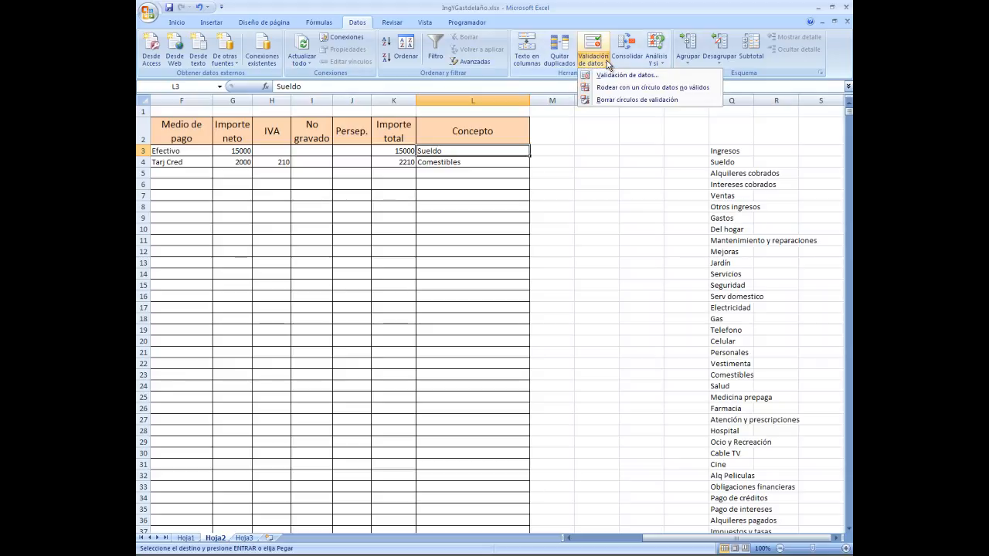
left_click(612, 78)
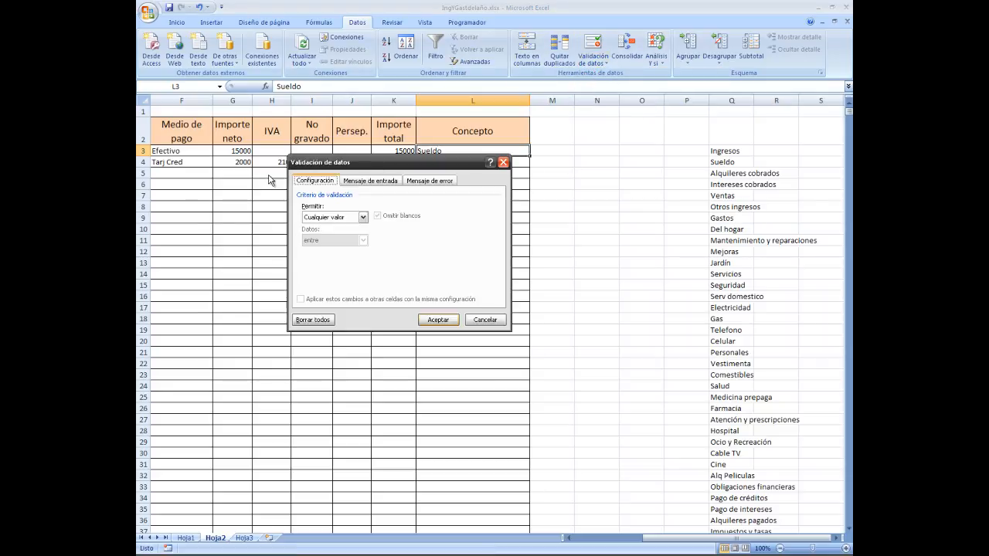
left_click_drag(378, 164, 269, 180)
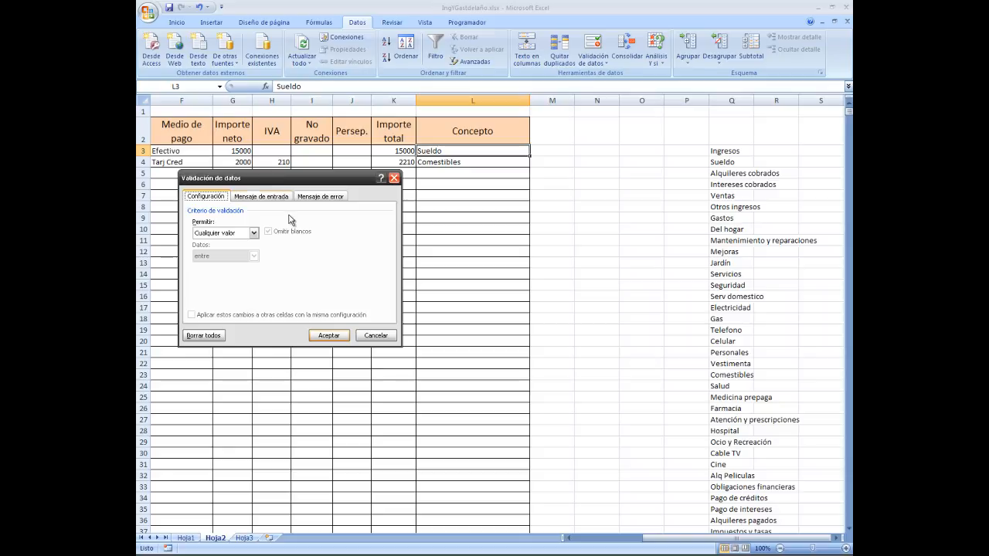
left_click(254, 233)
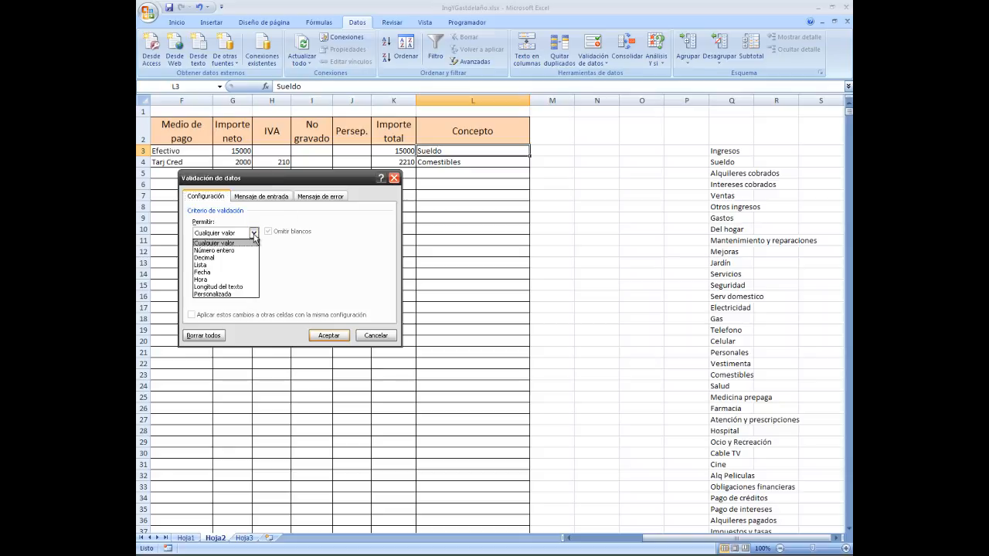
left_click(230, 265)
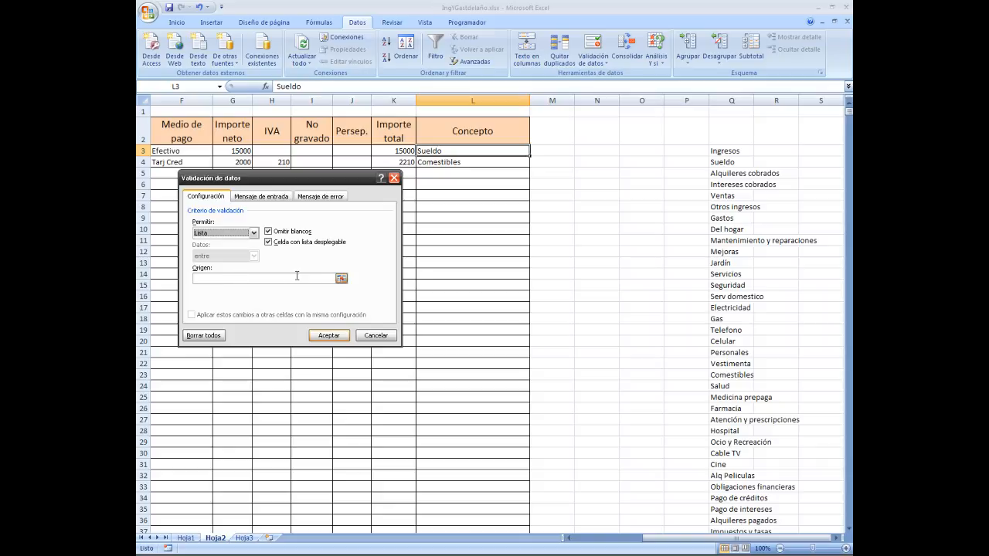
Set the category range Q3:Q37 as the source of L3's list and apply the validation
left_click(341, 280)
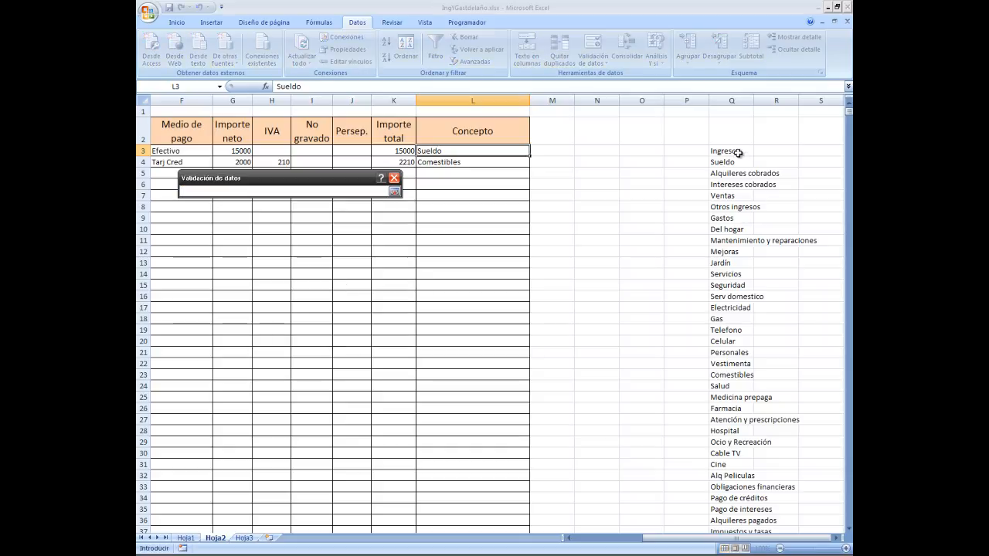
left_click_drag(739, 156, 732, 492)
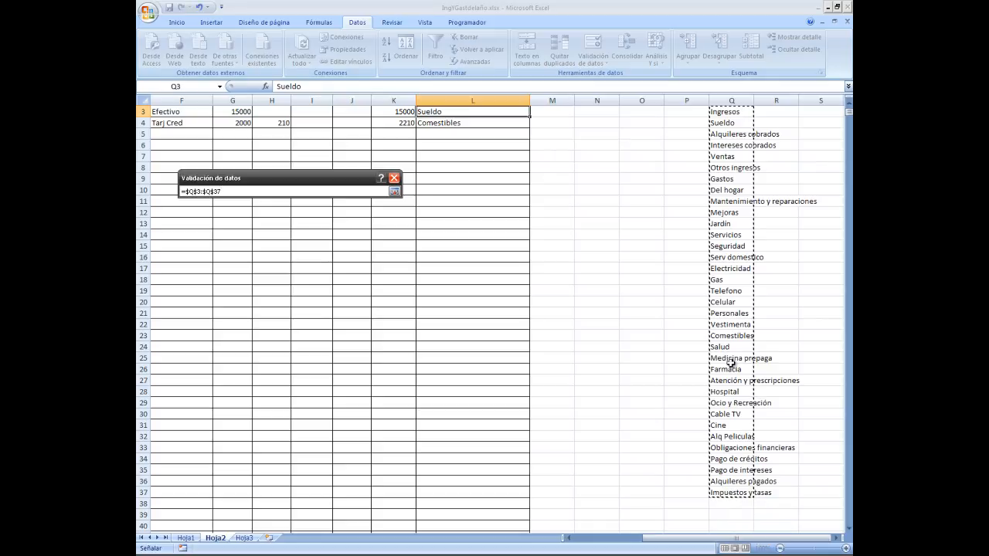
left_click(395, 190)
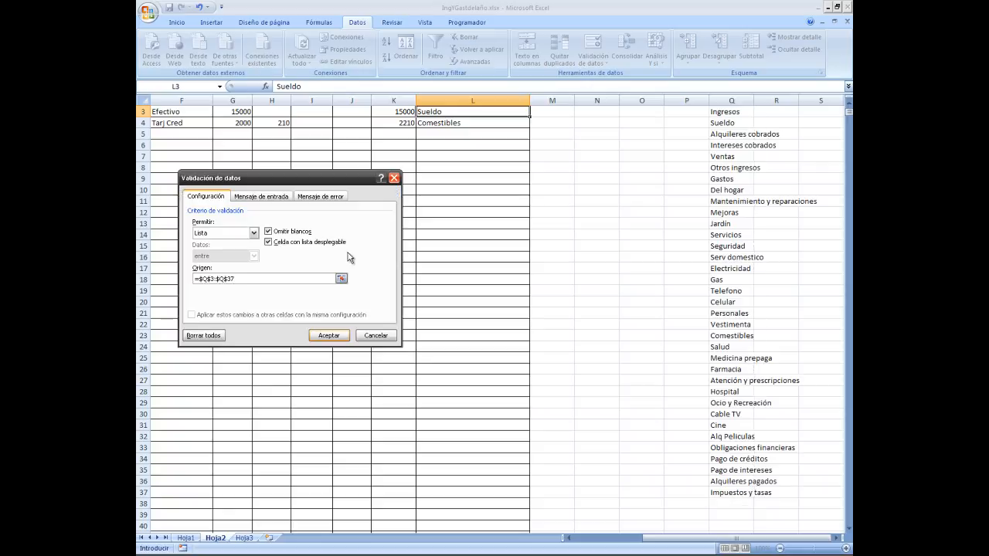
left_click(334, 340)
Check the options offered by L3's concept list and whether L4 also has a drop-down
scroll(455, 161, "up", 1)
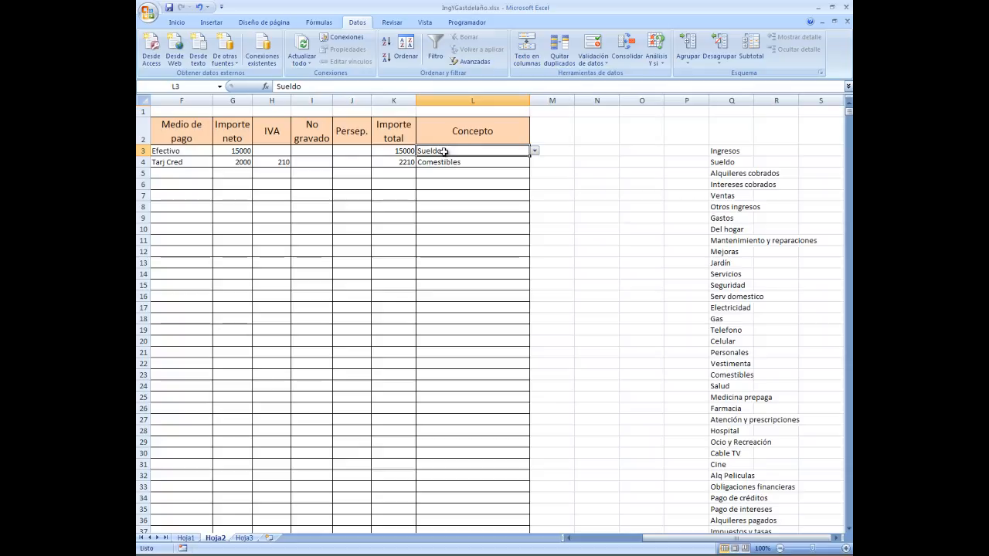
left_click(534, 152)
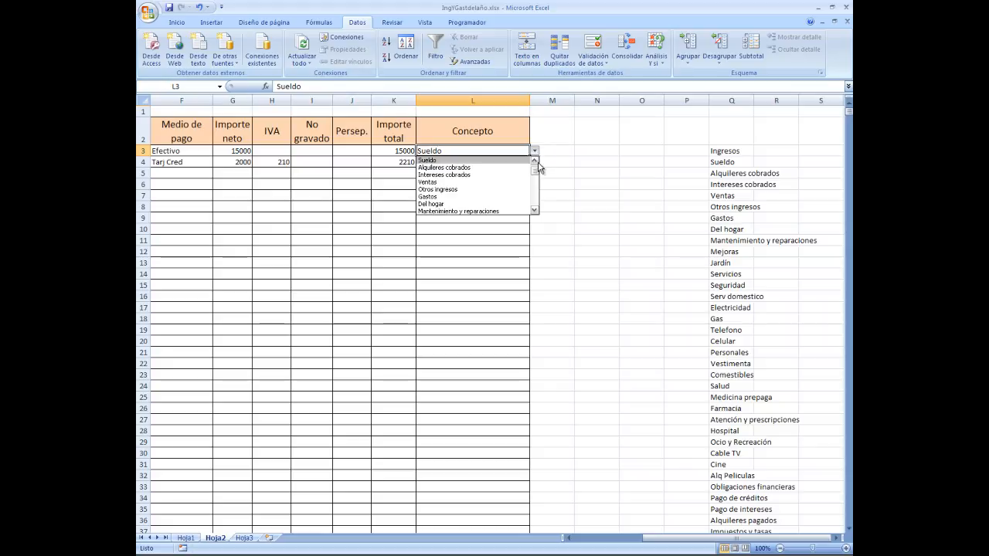
mouse_move(535, 173)
left_mouse_down()
mouse_move(536, 204)
mouse_move(536, 169)
left_mouse_up()
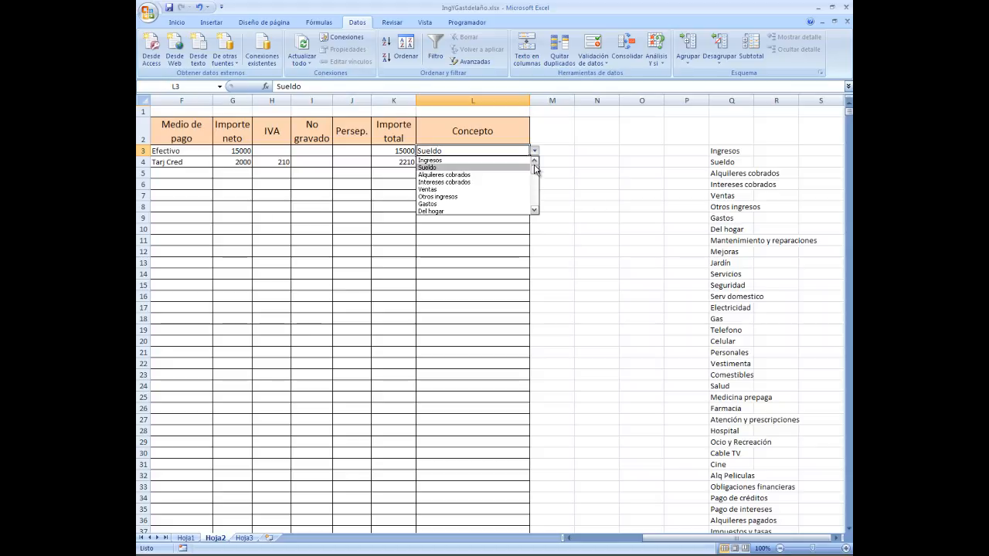
left_click(489, 225)
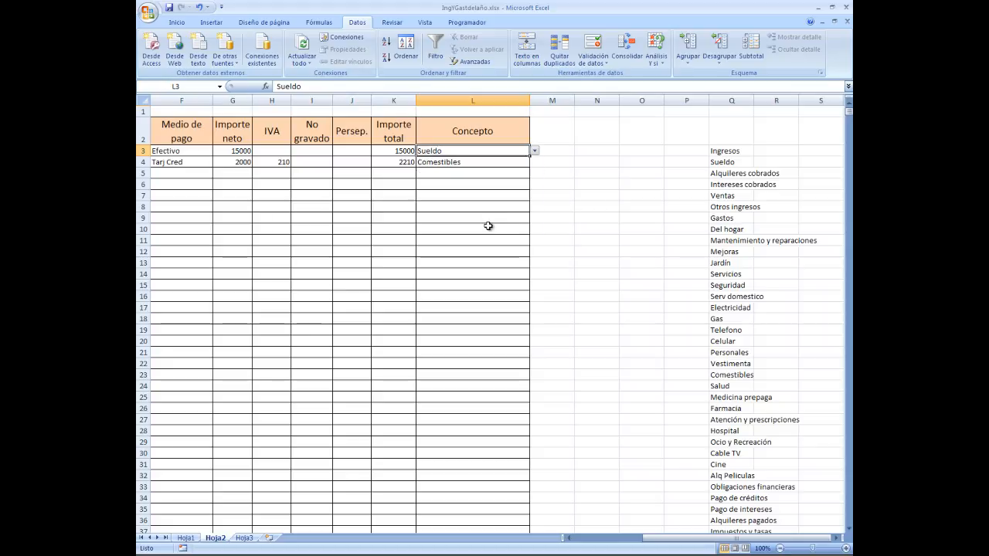
left_click(485, 162)
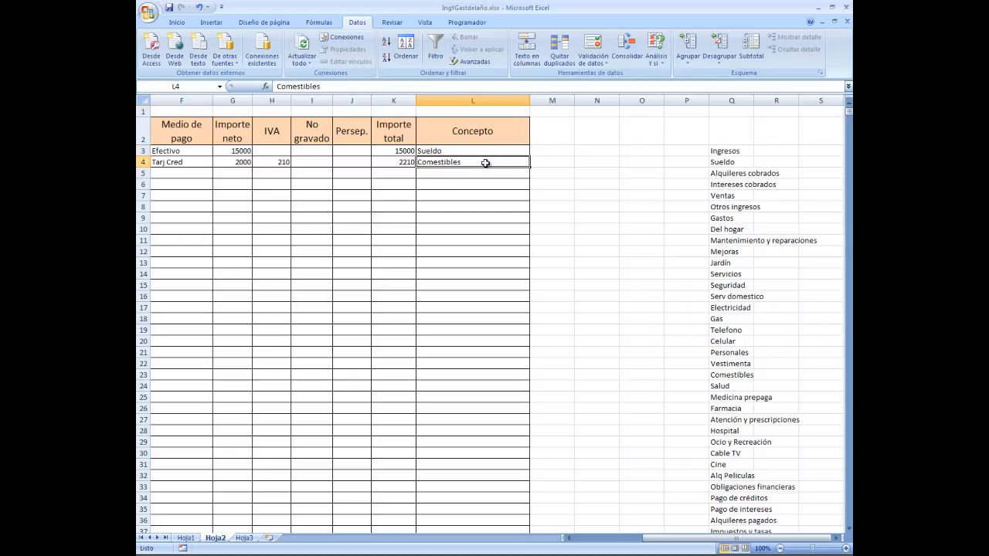
Copy the concept cell L3 and paste only its validation into the range L4:L2000
left_click(489, 151)
right_click(491, 152)
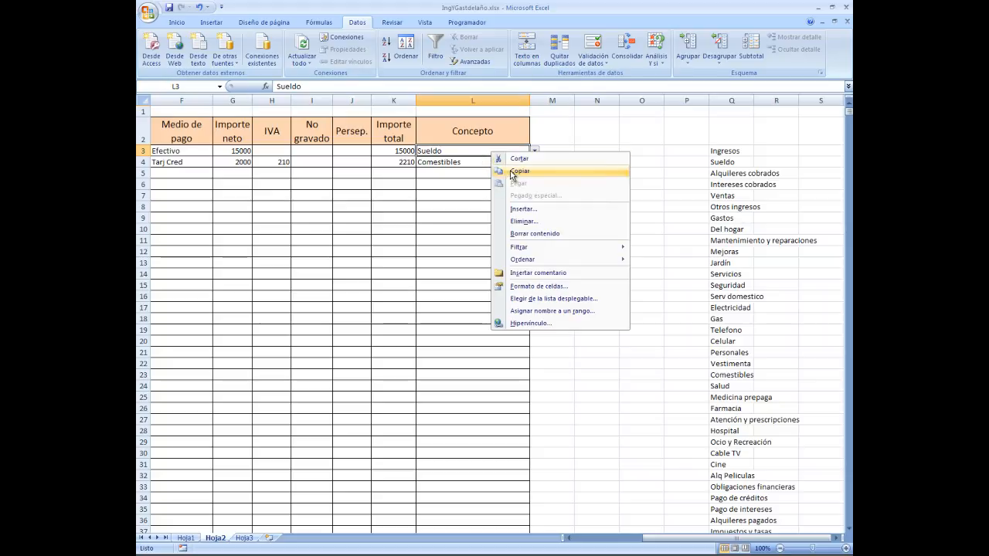
left_click(512, 172)
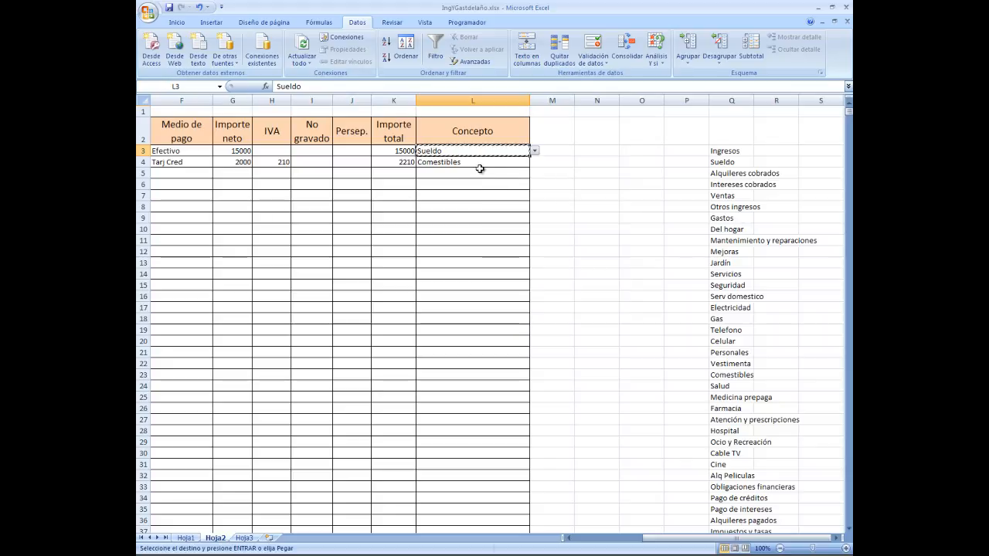
left_click(479, 163)
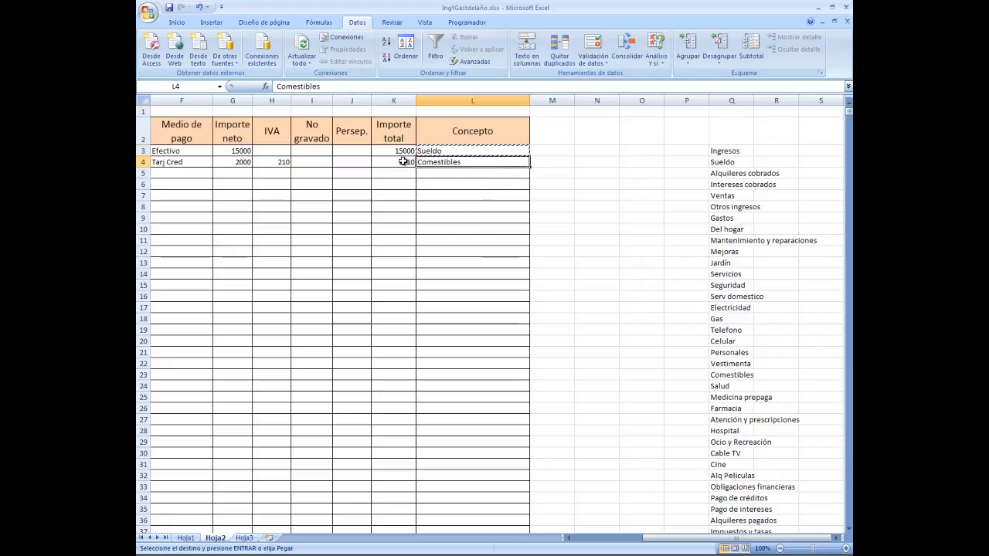
left_click(203, 85)
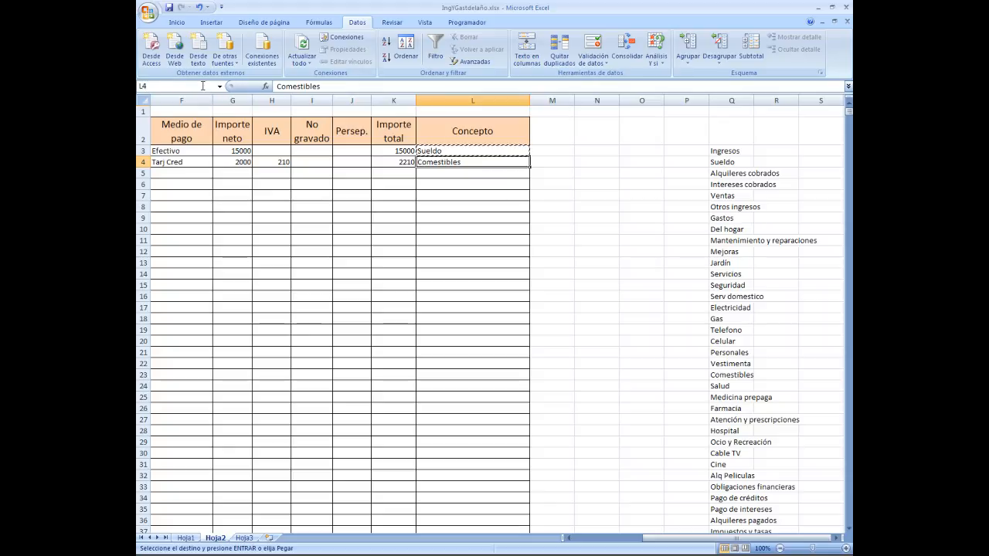
type(":L2000")
key("Return")
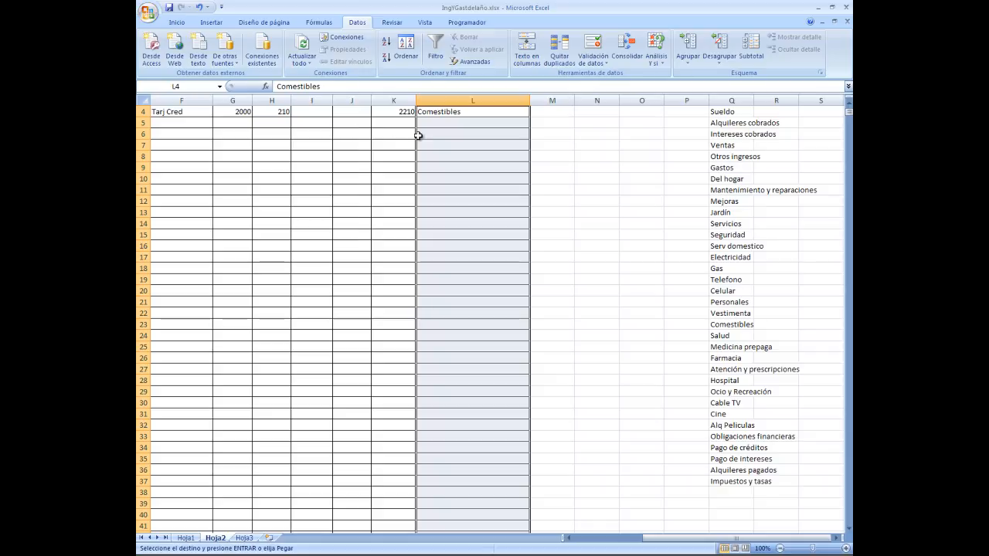
right_click(458, 125)
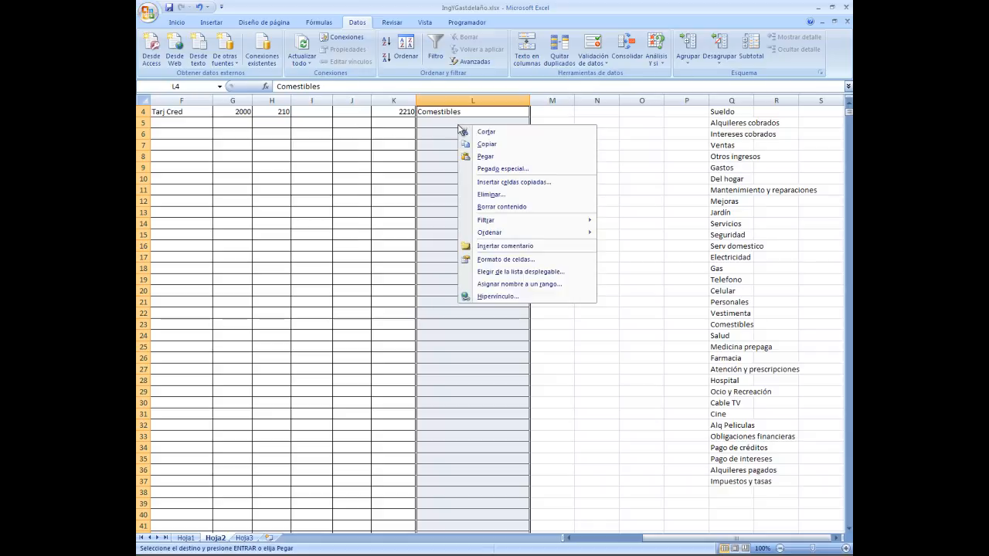
left_click(502, 169)
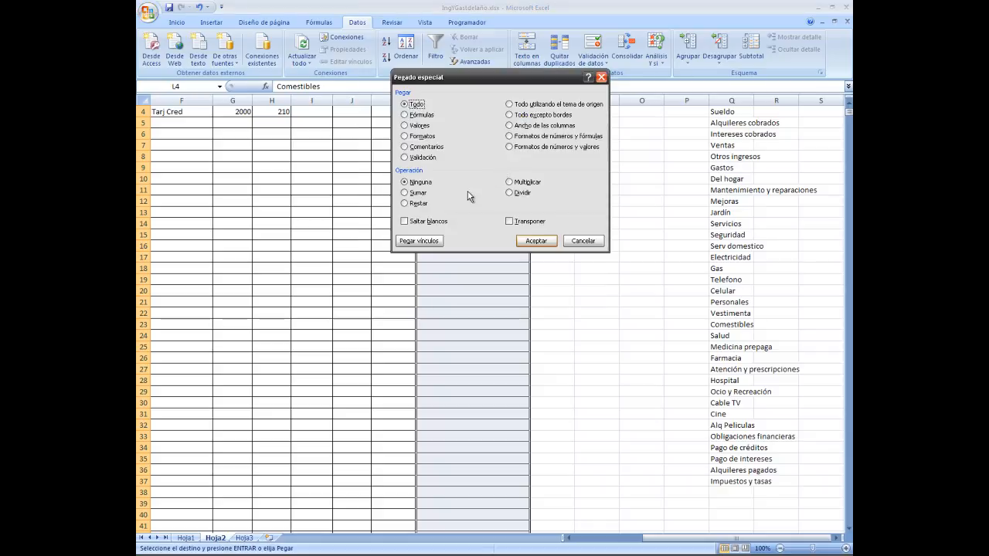
left_click(406, 158)
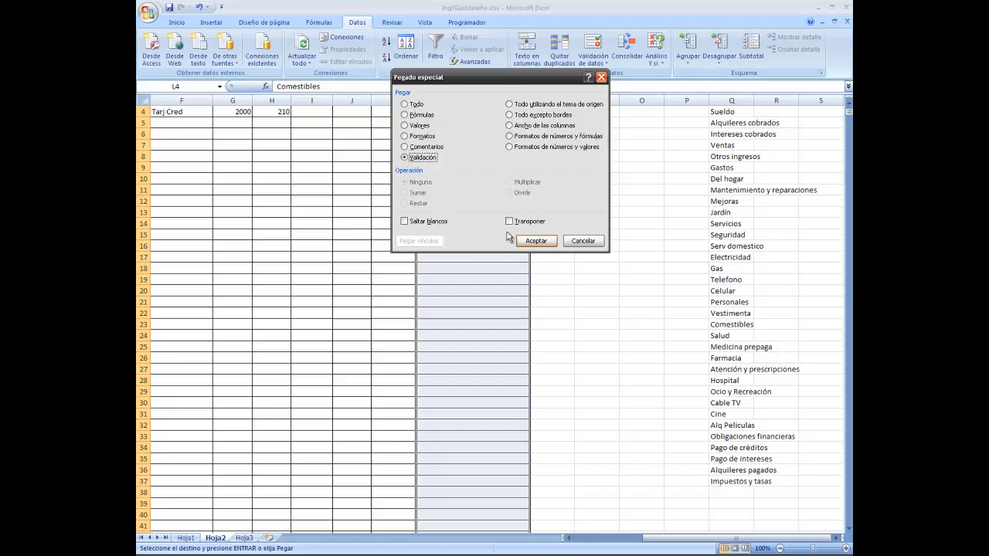
left_click(541, 242)
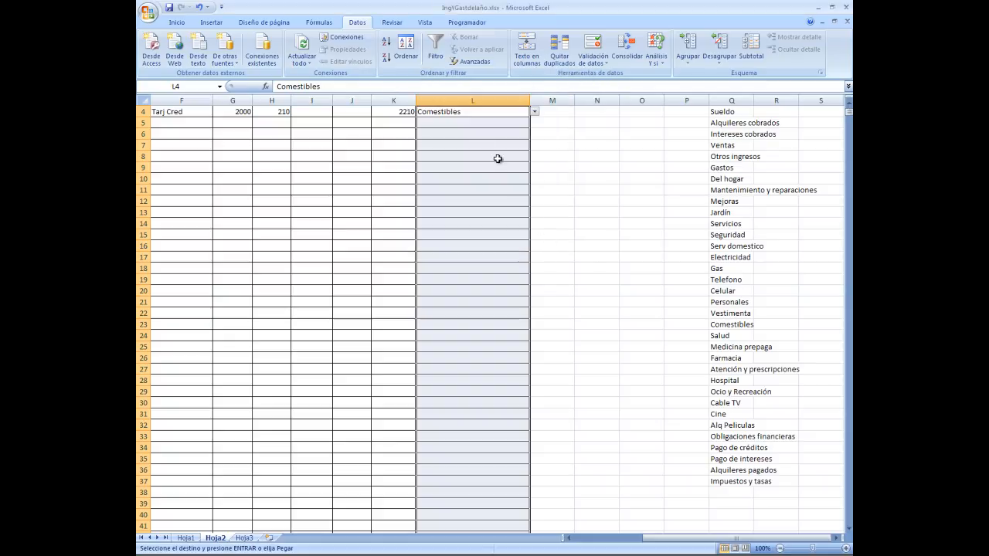
scroll(483, 156, "up", 1)
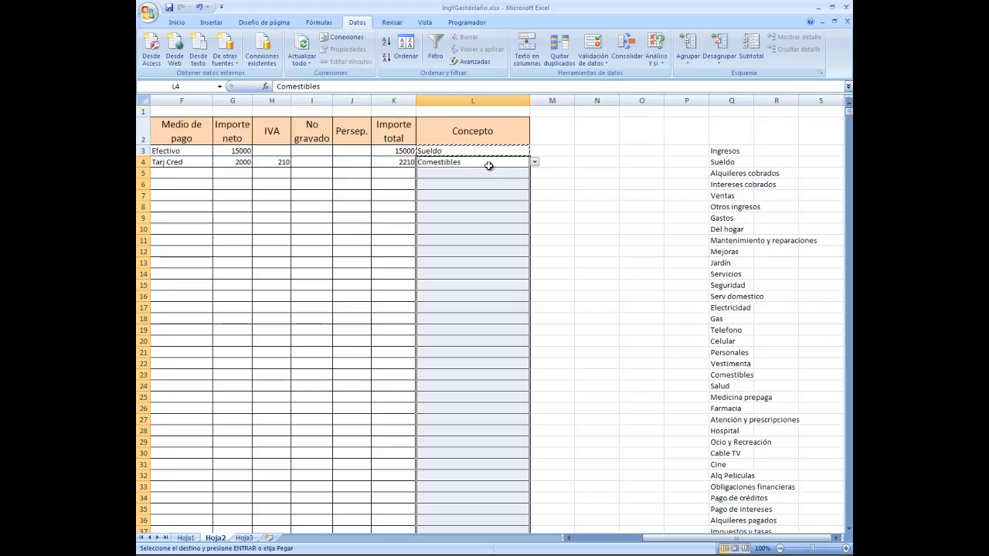
key("Escape")
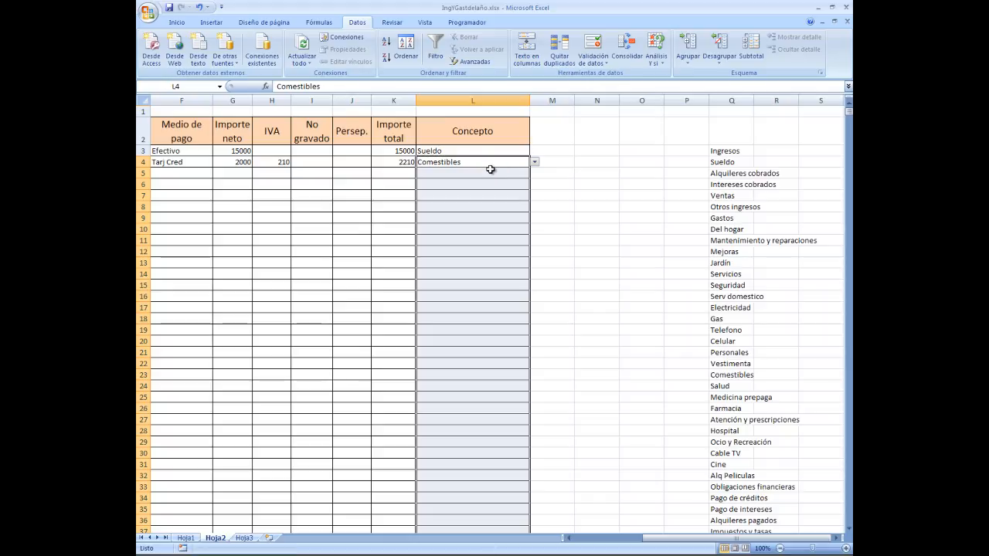
Check several blank concept cells below row 4 for the drop-down and view the options offered in L8
left_click(489, 171)
left_click(489, 194)
left_click(487, 207)
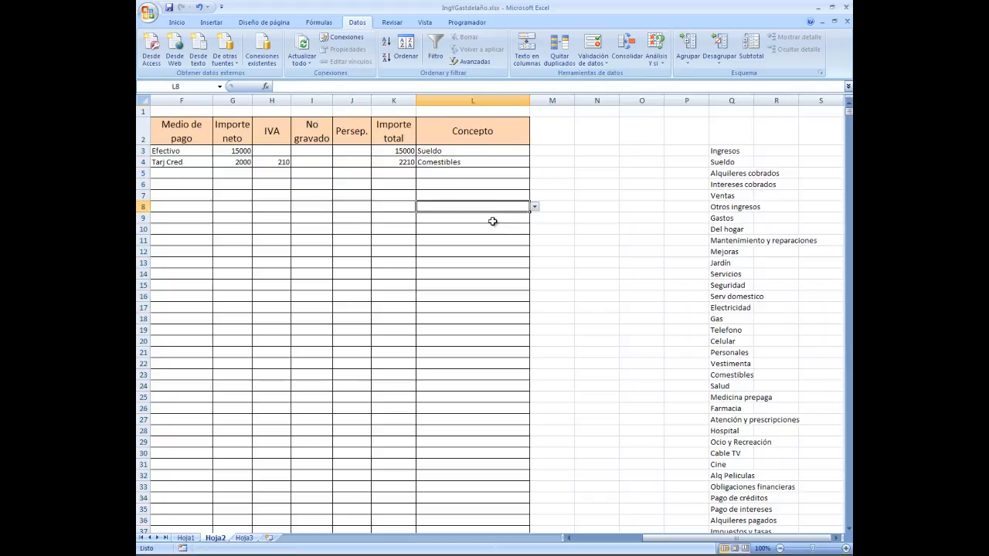
left_click(535, 207)
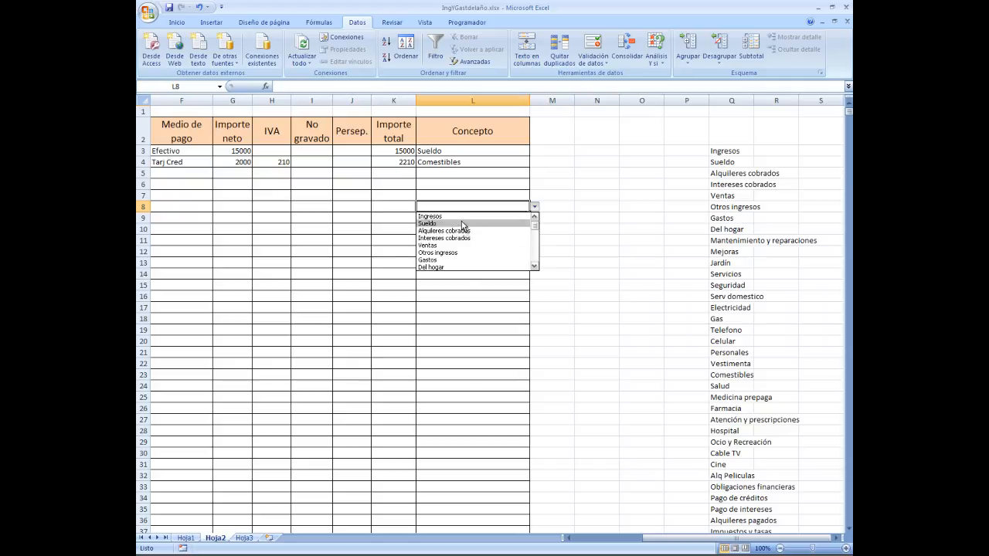
left_click(534, 204)
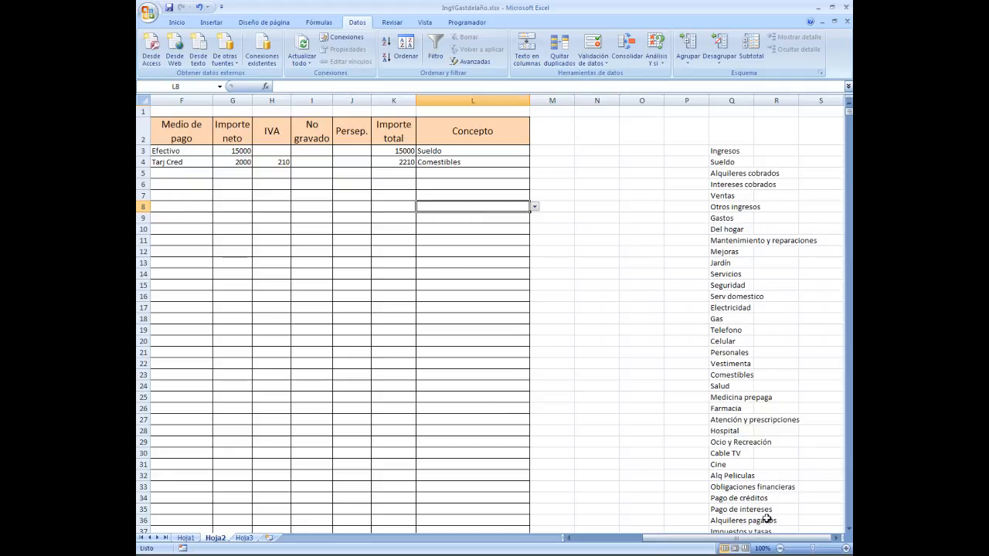
Clear the month in B5 and choose Enero from its drop-down list
left_click_drag(769, 539, 608, 546)
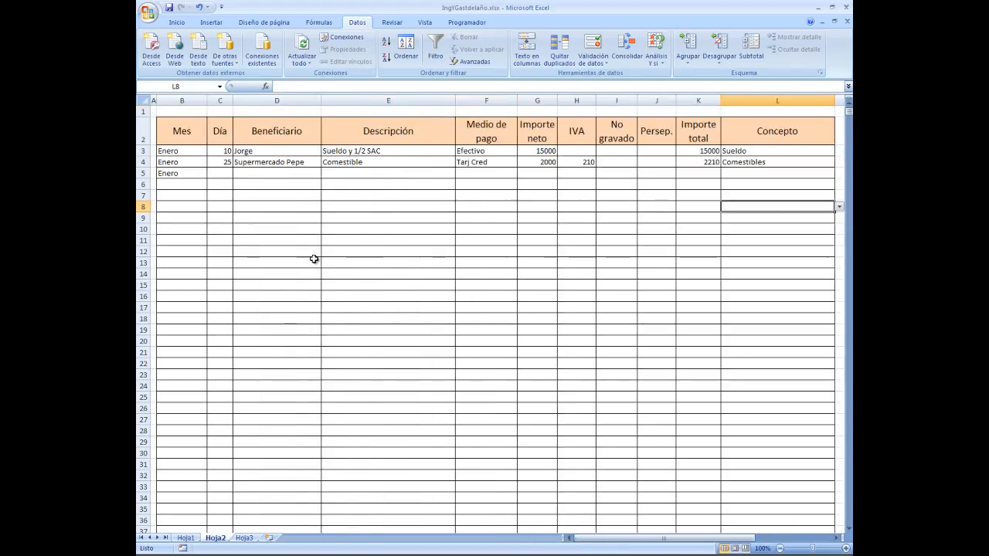
left_click(175, 174)
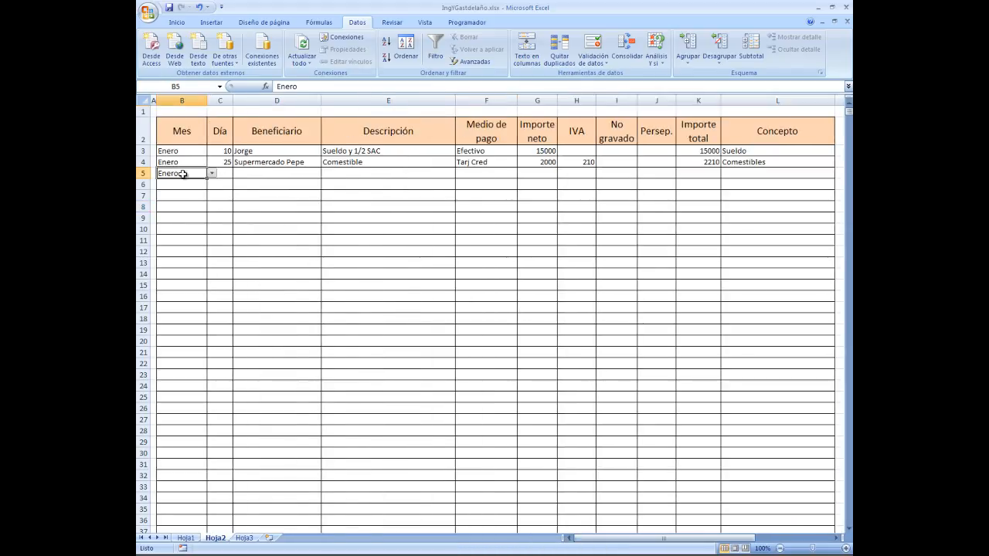
key("Delete")
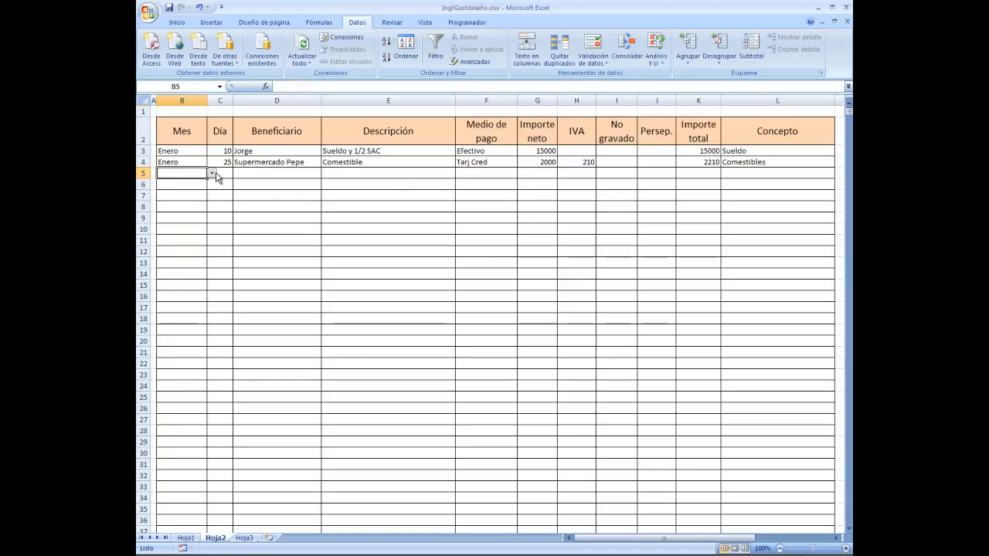
left_click(211, 173)
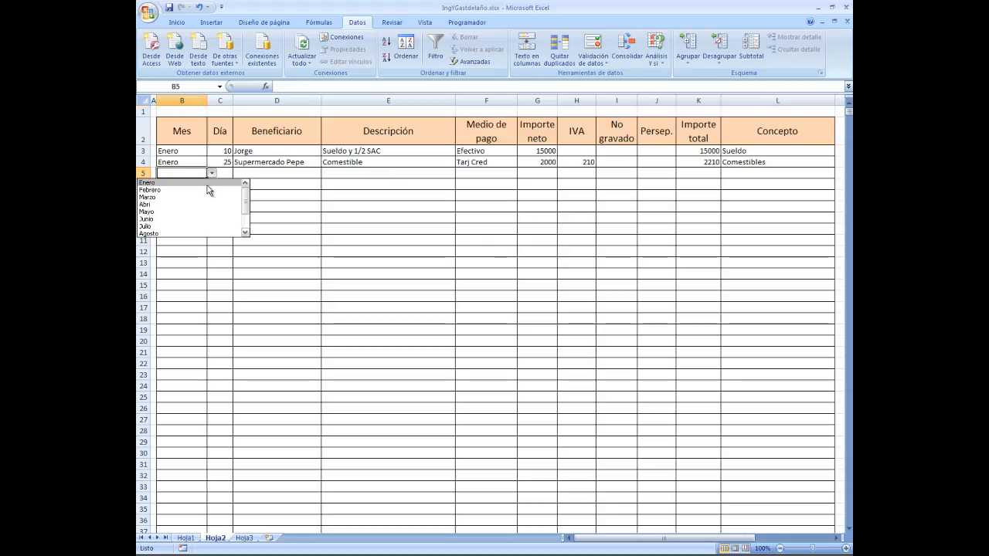
mouse_move(247, 199)
left_mouse_down()
mouse_move(250, 216)
mouse_move(248, 186)
left_mouse_up()
left_click(173, 183)
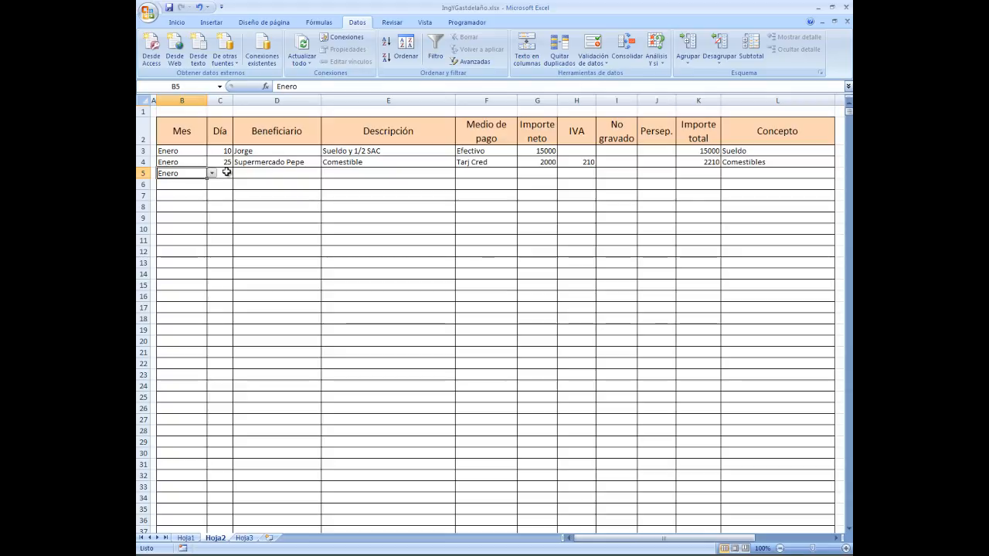
Enter day 20 and the beneficiary Ferreteria El Chicote in row 5
left_click(226, 171)
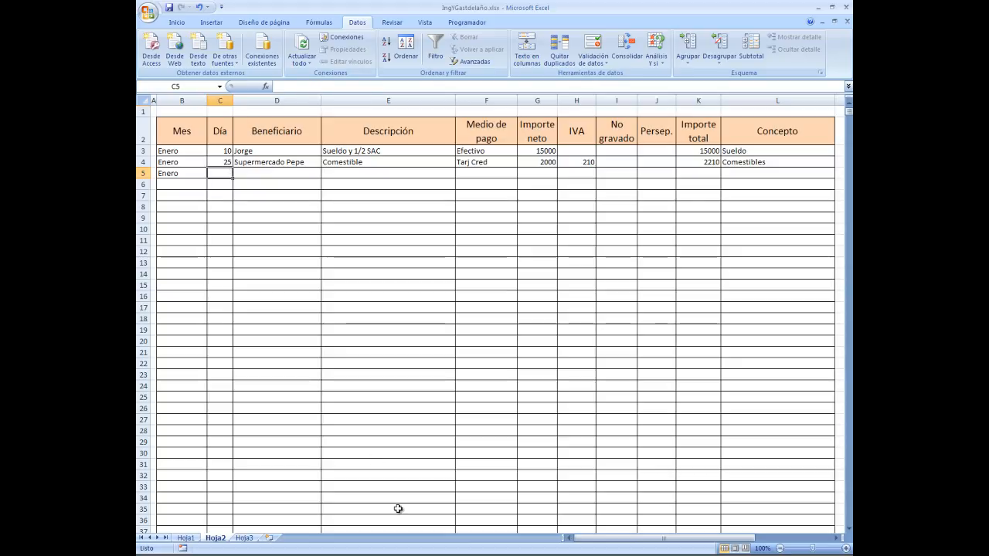
type("20")
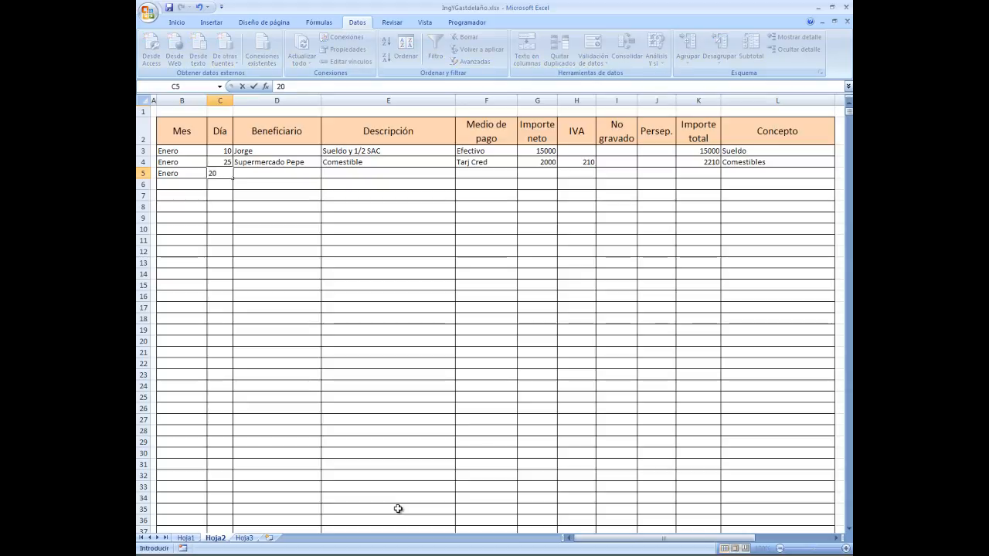
key("Tab")
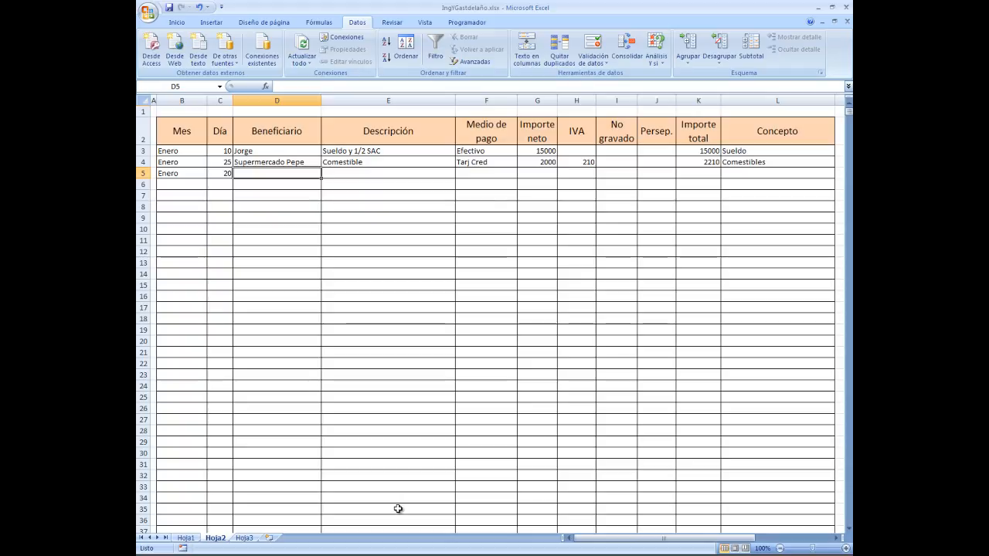
type("Ferreter")
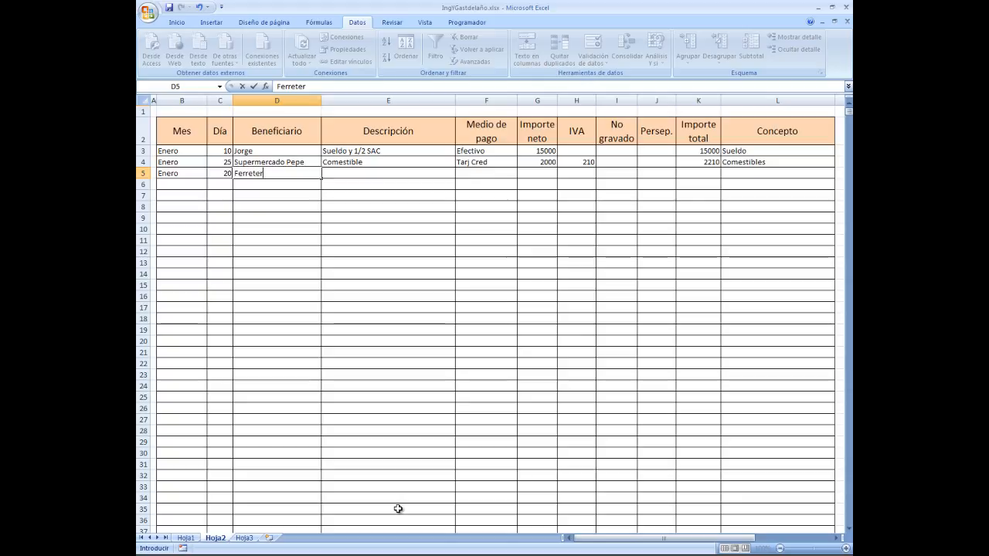
type("ia el Chicote")
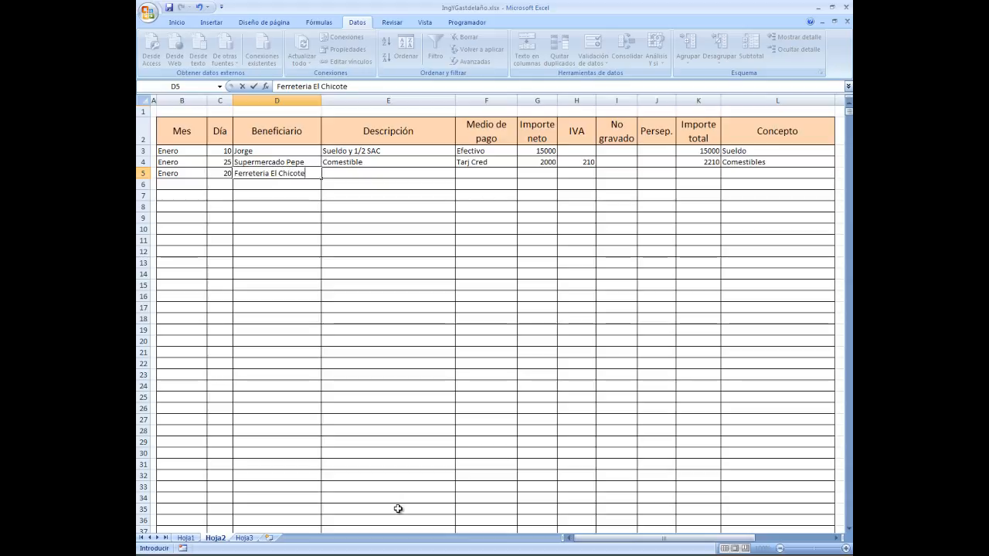
key("Tab")
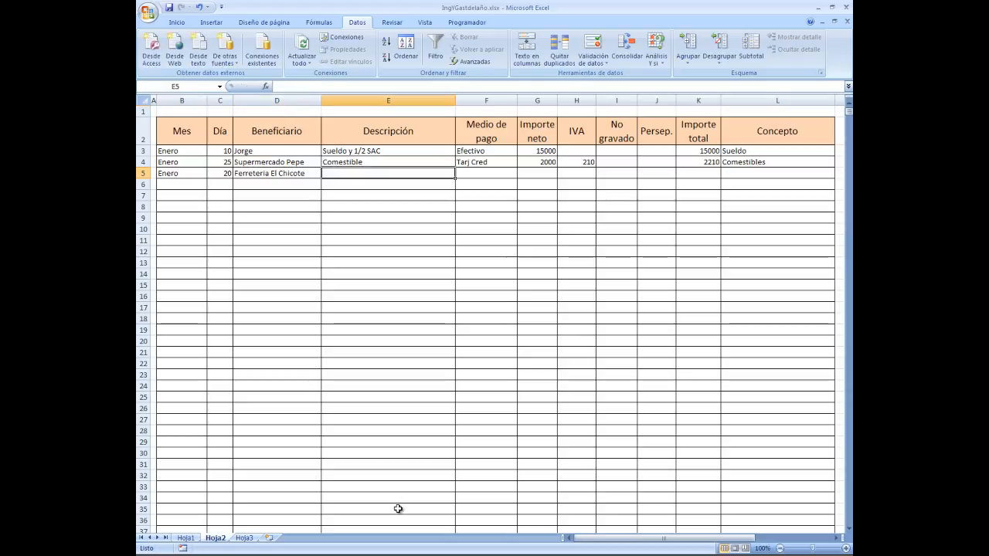
Enter Tornillos as row 5's description and Efectivo as its payment method
type("T")
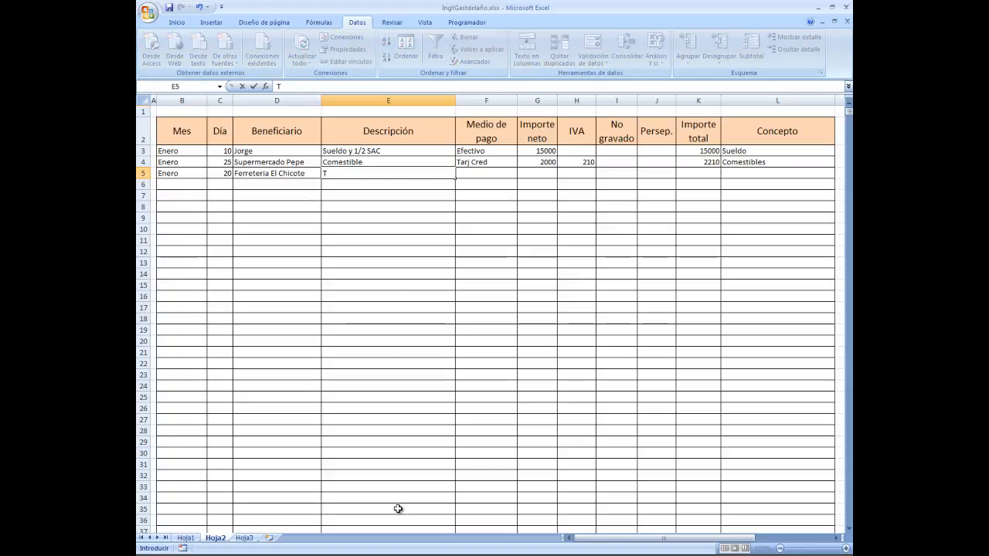
type("ornillos")
key("Tab")
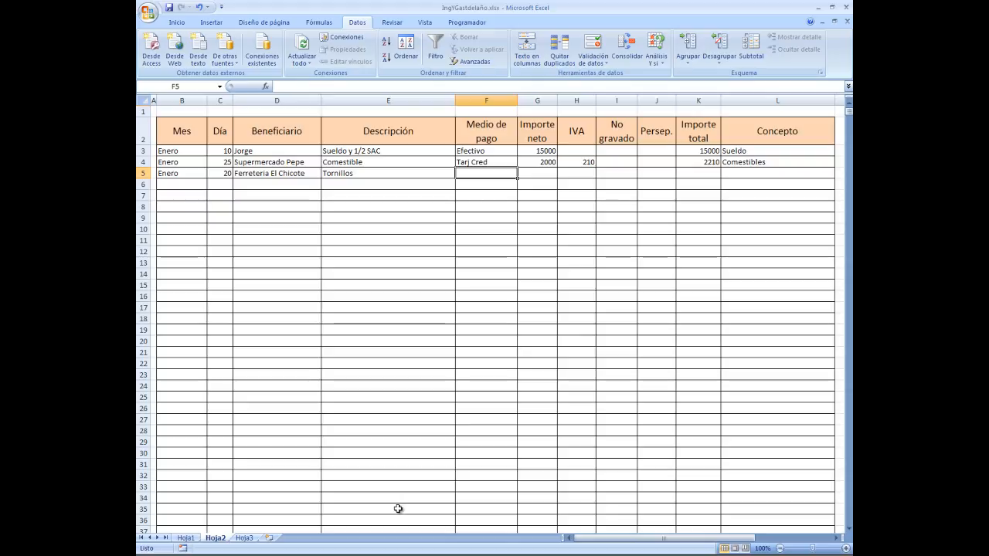
type("Efectivo")
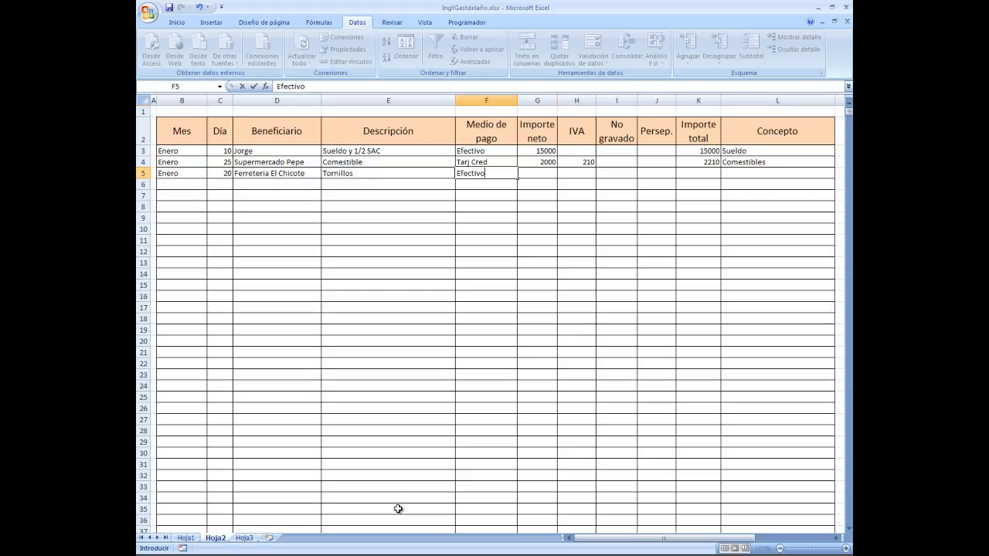
key("Tab")
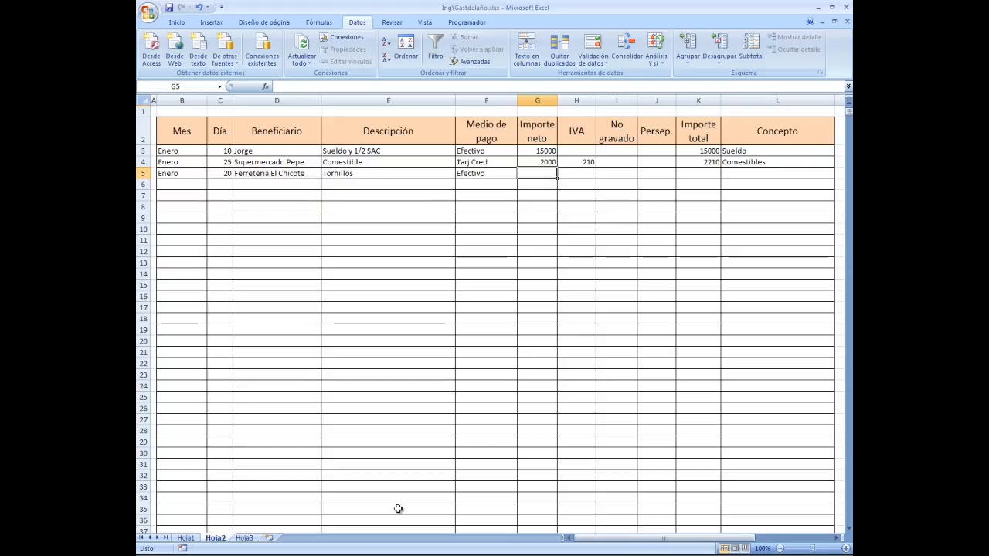
Enter a net amount of 100 and IVA of 21 in row 5, leaving No gravado blank
type("100")
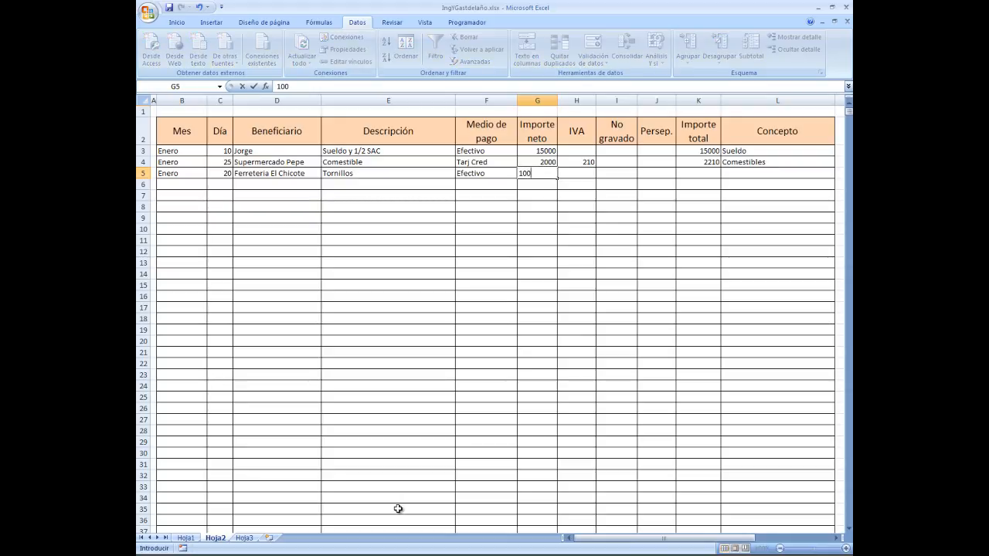
key("Tab")
type("21")
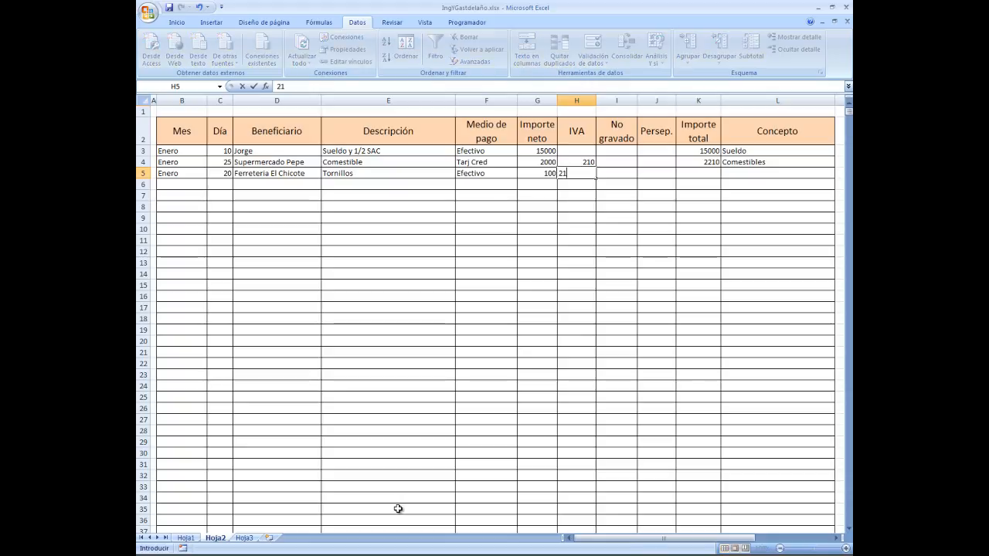
key("Tab")
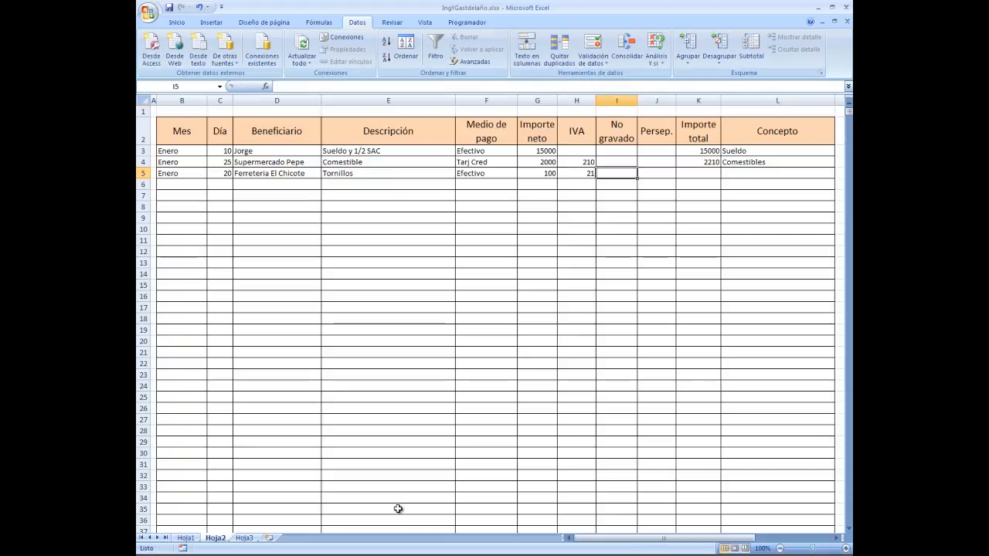
key("Tab")
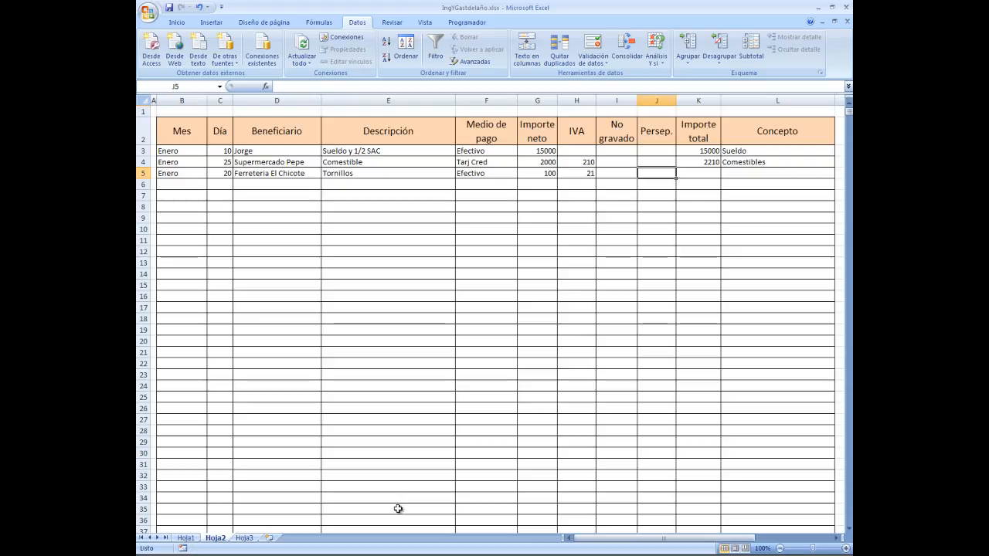
Copy the row total formula from K4 down into K5
key("Tab")
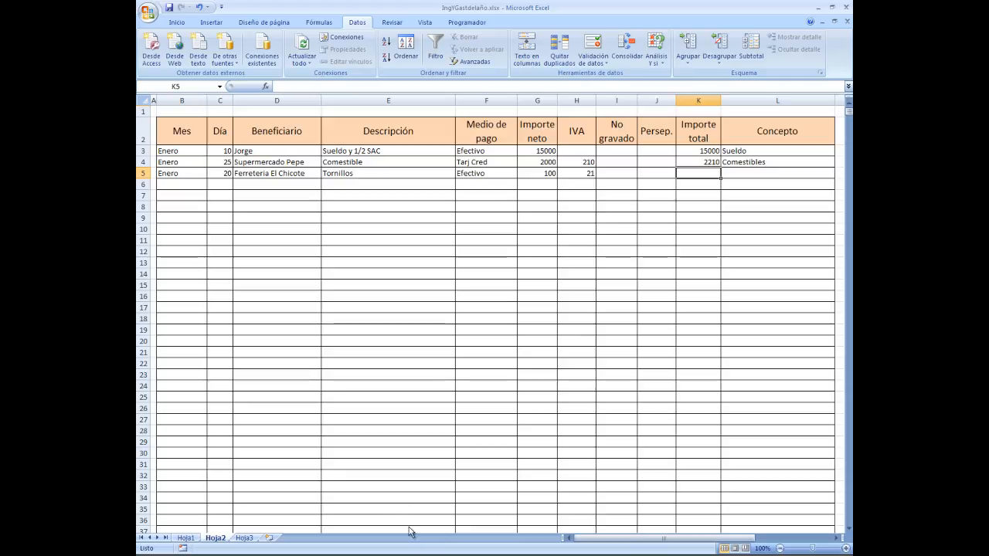
left_click(710, 163)
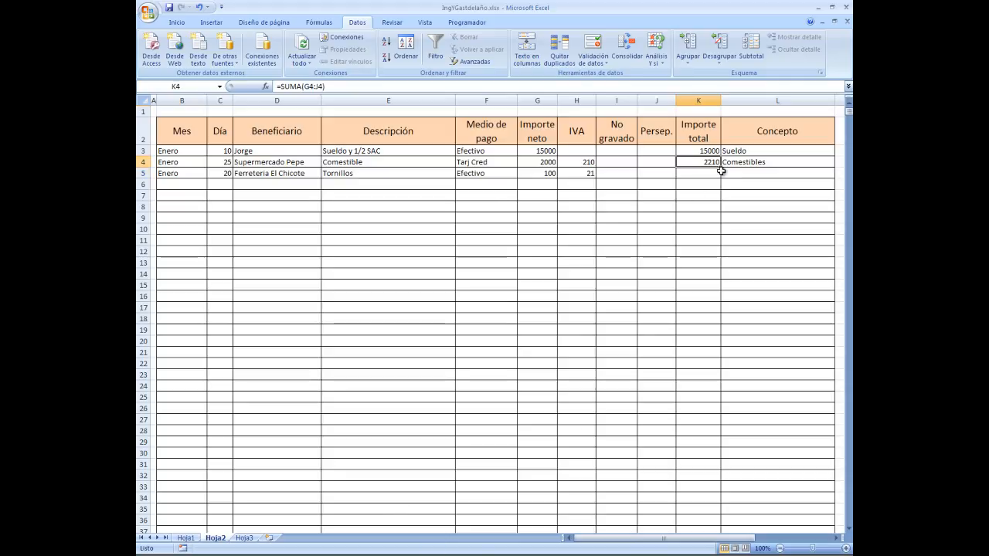
left_click_drag(720, 168, 721, 178)
left_click(697, 174)
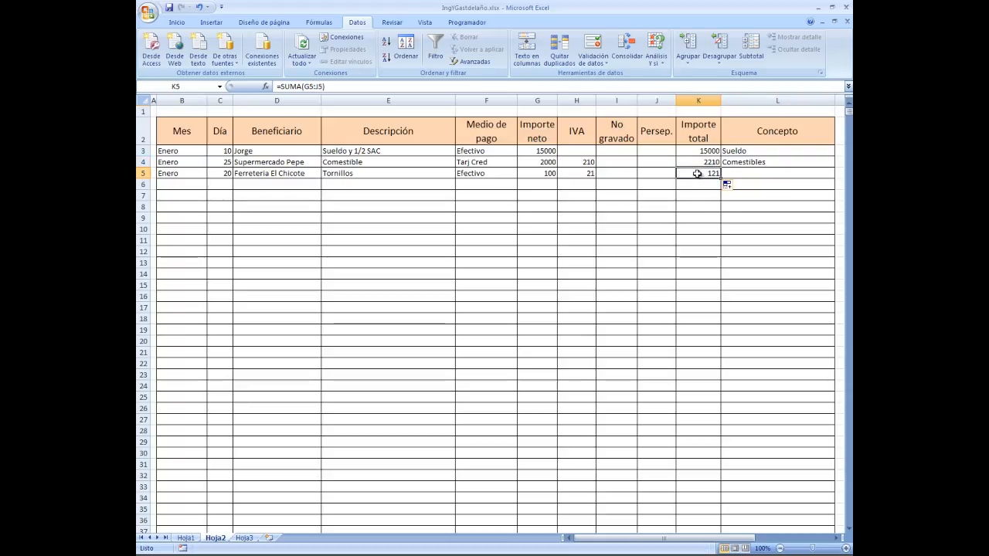
Choose Mantenimiento y reparaciones as row 5's concept from the drop-down list in L5
left_click(738, 174)
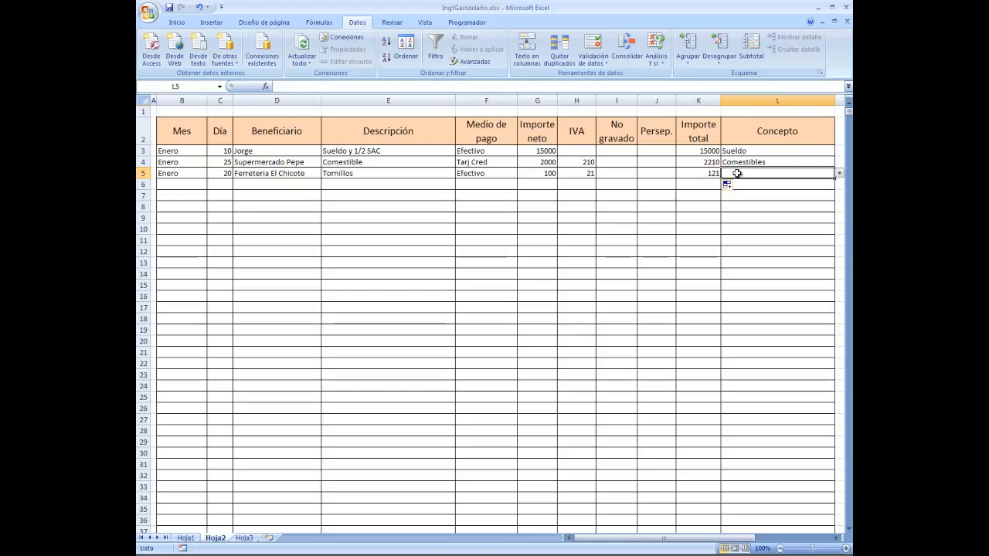
left_click(840, 175)
left_click_drag(841, 199, 842, 202)
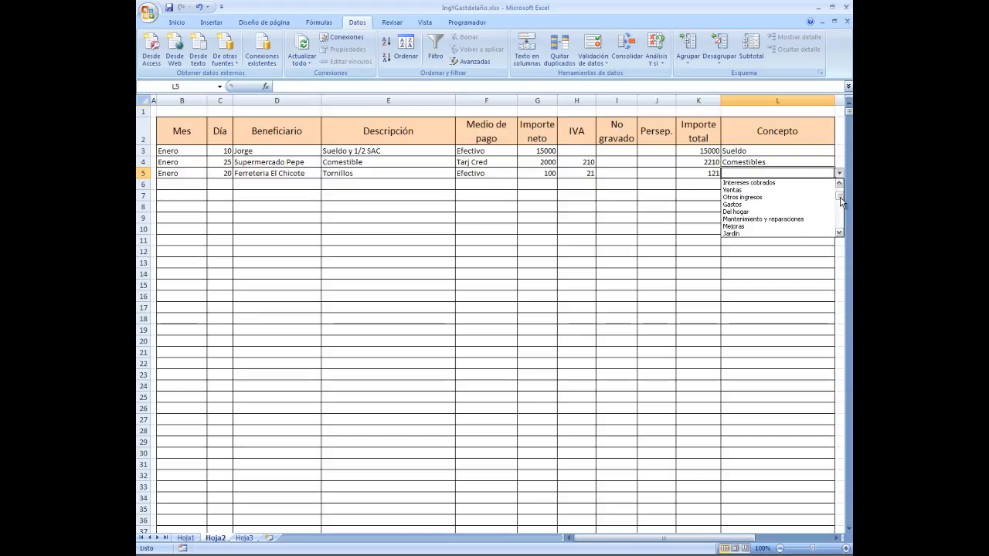
left_click(748, 220)
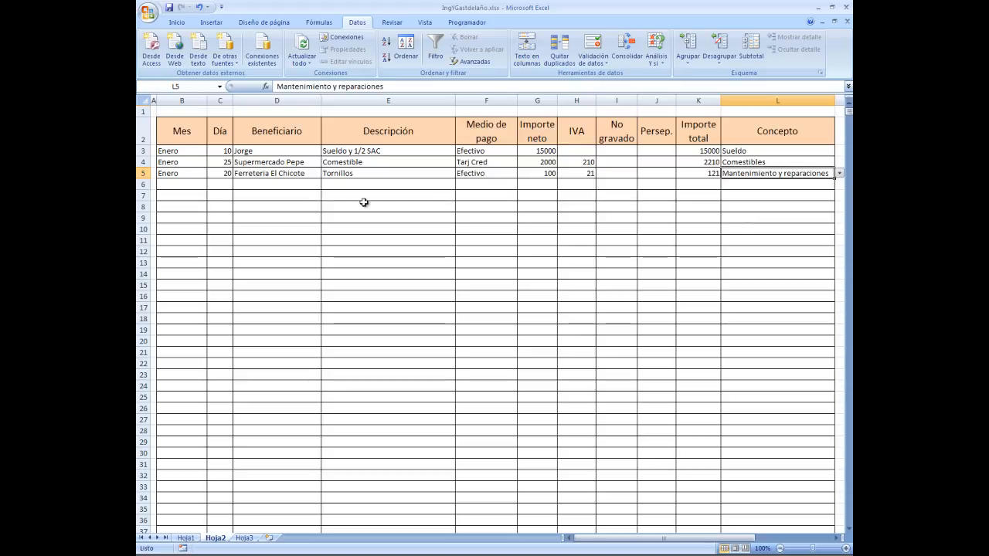
key("Down")
key("Left")
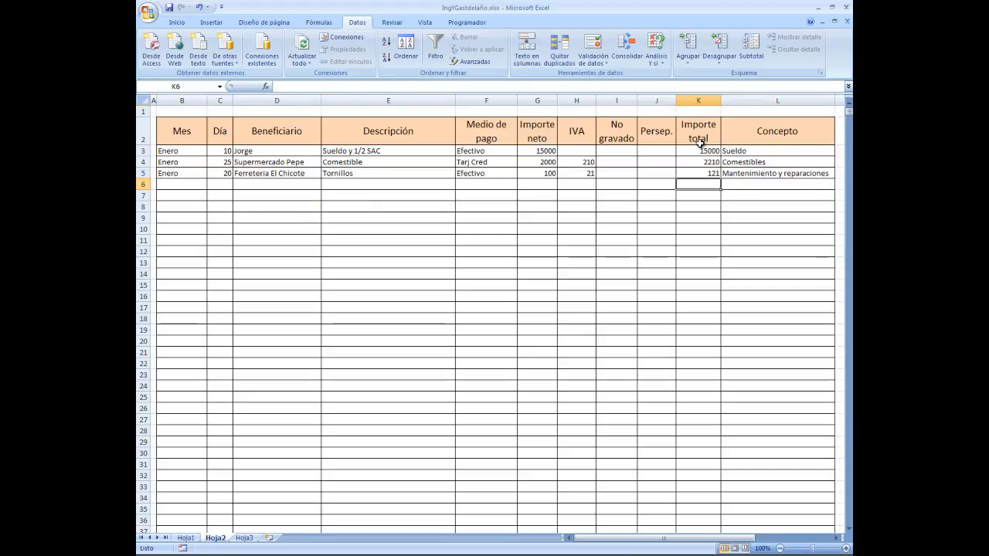
left_click(180, 184)
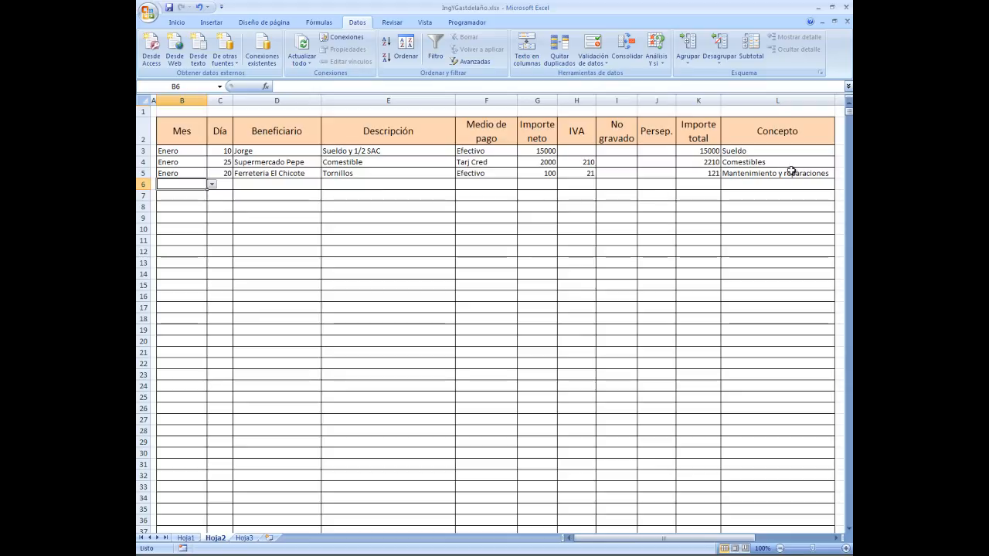
Fill the total formula in K5 down the Importe total column to row 2000
left_click(705, 174)
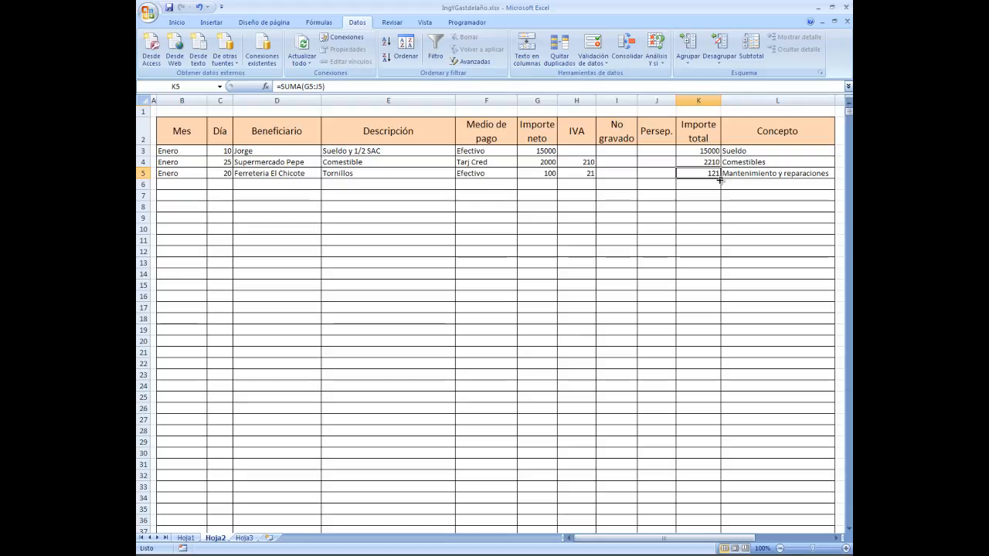
left_click_drag(721, 177, 710, 456)
scroll(721, 320, "up", 1)
scroll(721, 320, "up", 20)
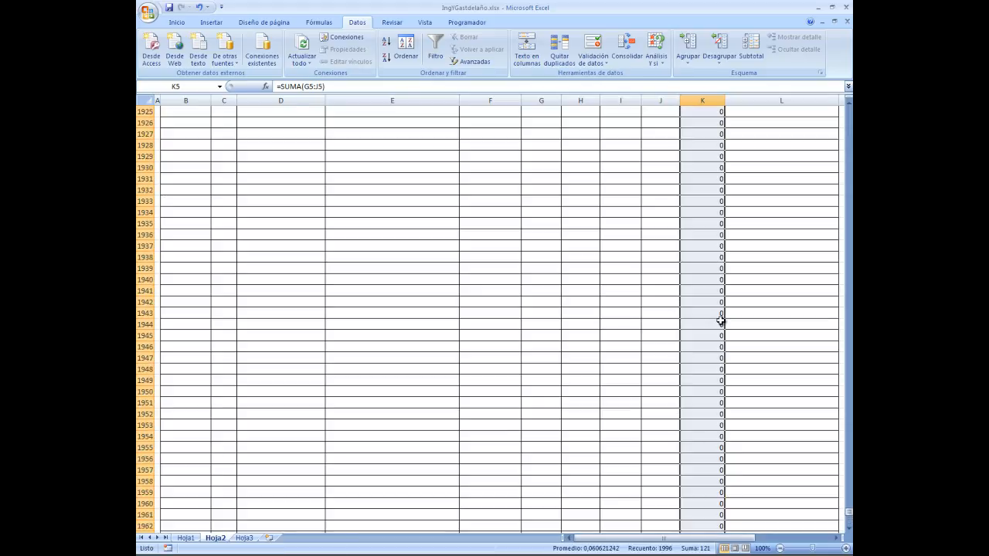
scroll(721, 320, "up", 20)
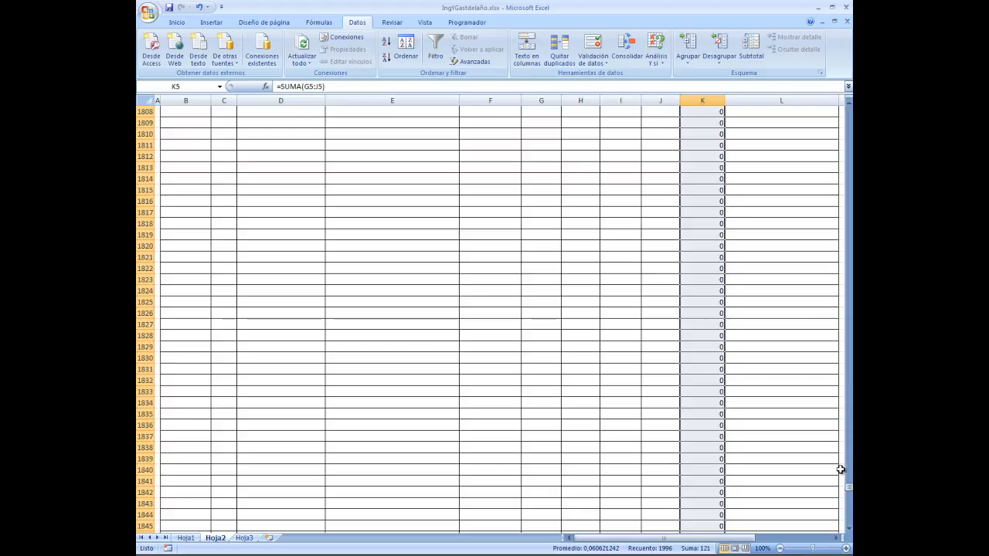
left_click_drag(849, 492, 849, 110)
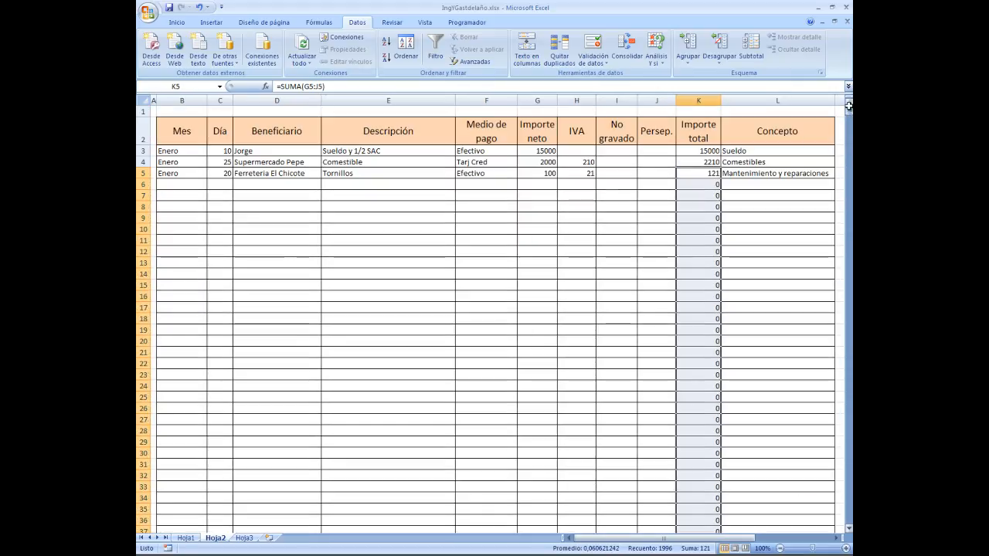
Choose Enero as the month in B6 from its drop-down list and enter day 18
left_click(189, 184)
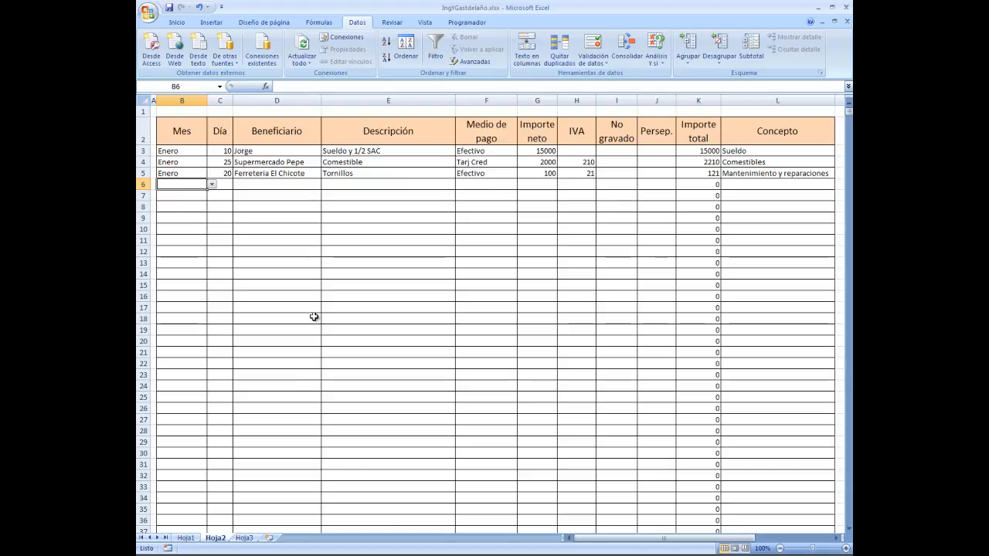
left_click(211, 185)
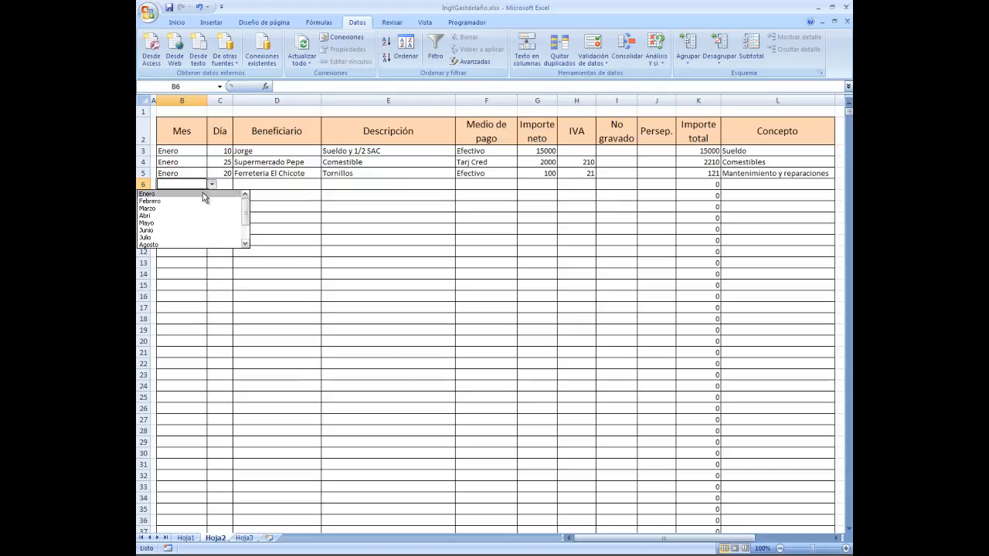
left_click(203, 194)
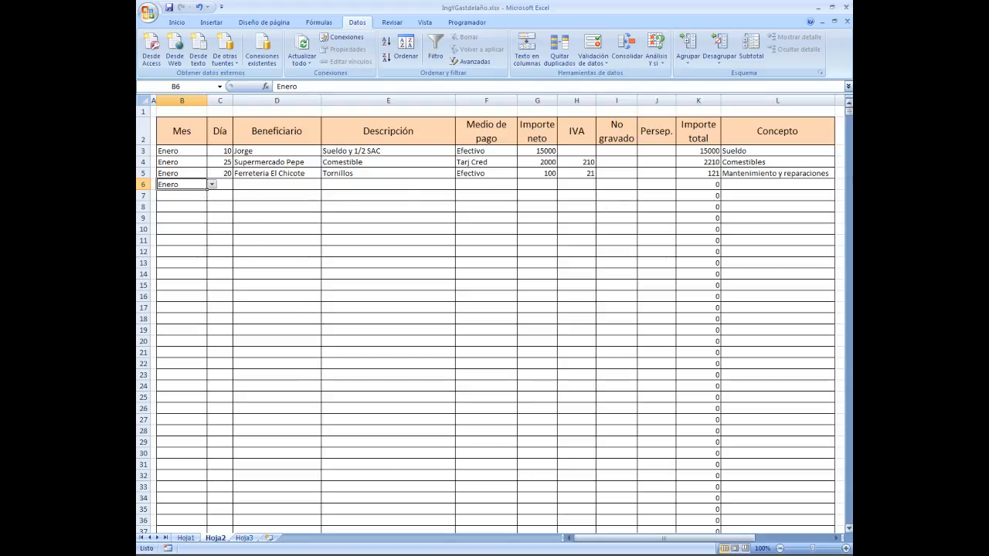
left_click(220, 185)
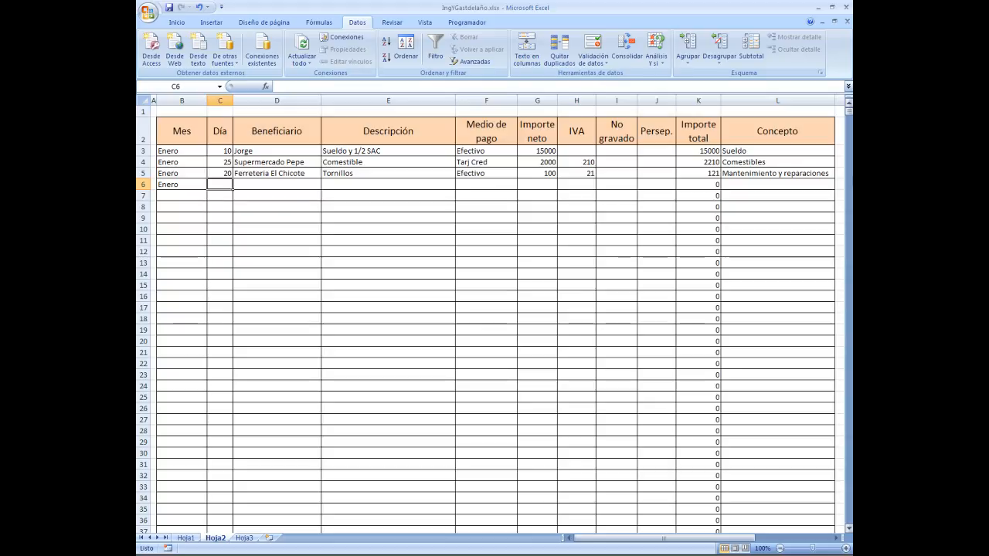
type("18")
key("Tab")
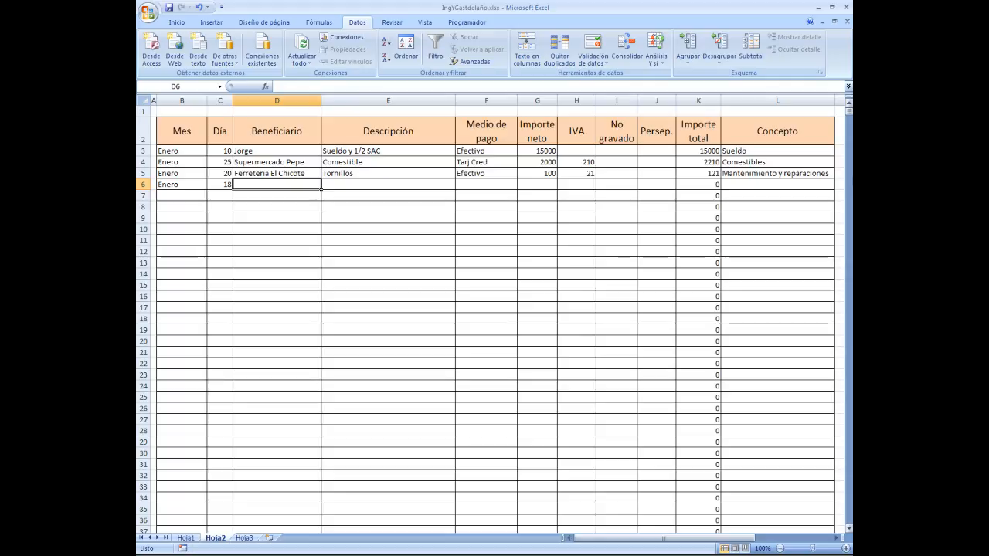
Enter Farmacia as row 6's beneficiary, with description Remedios and payment method Efectivo
type("Farmacia")
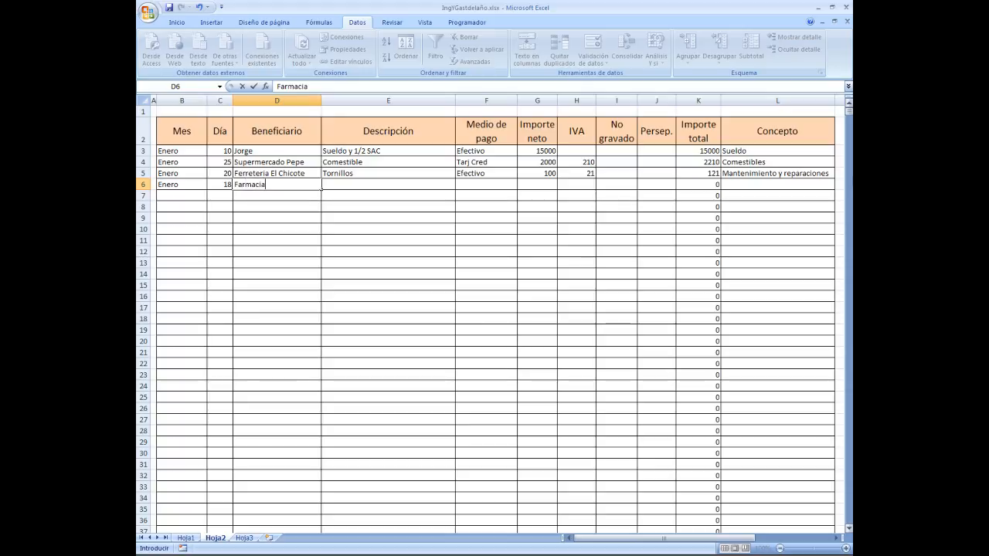
key("Tab")
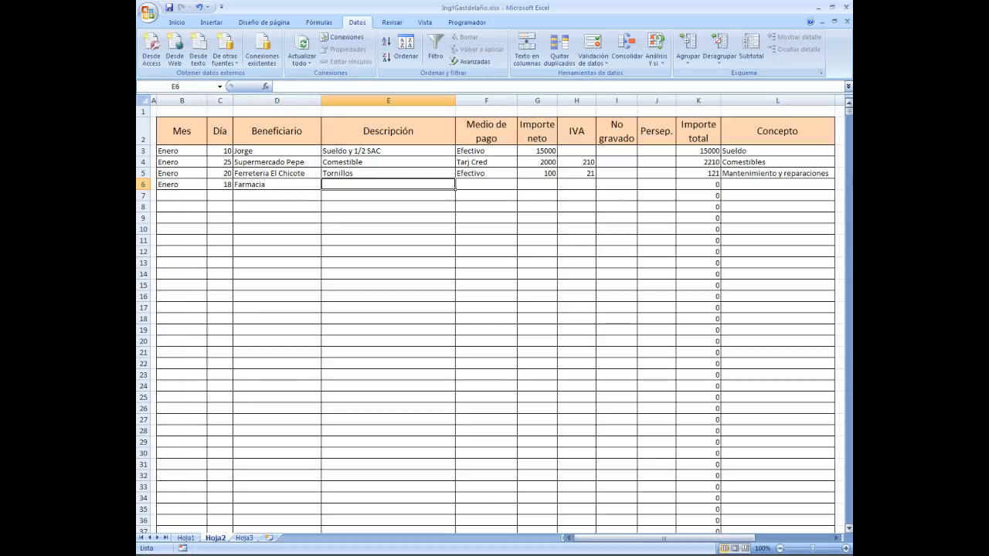
type("Remedios")
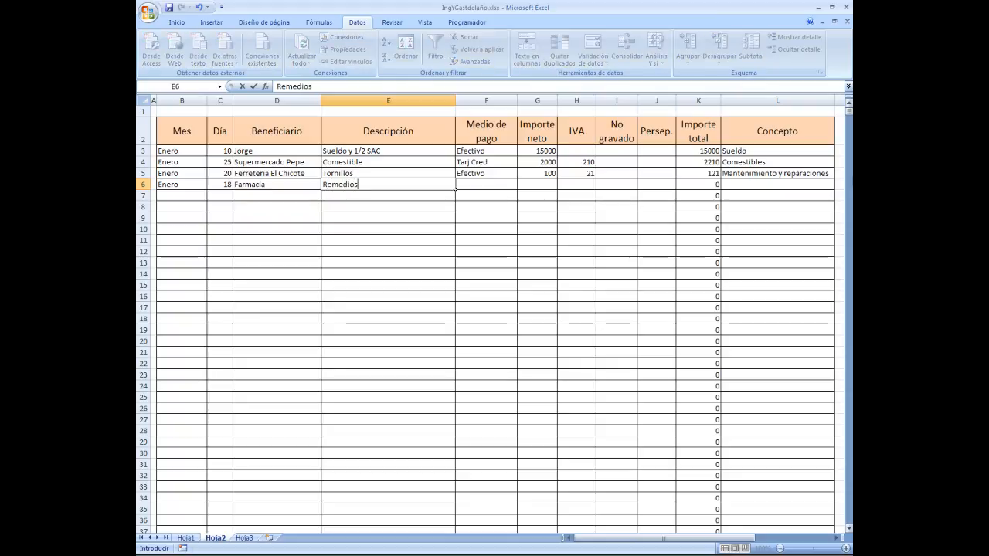
key("Tab")
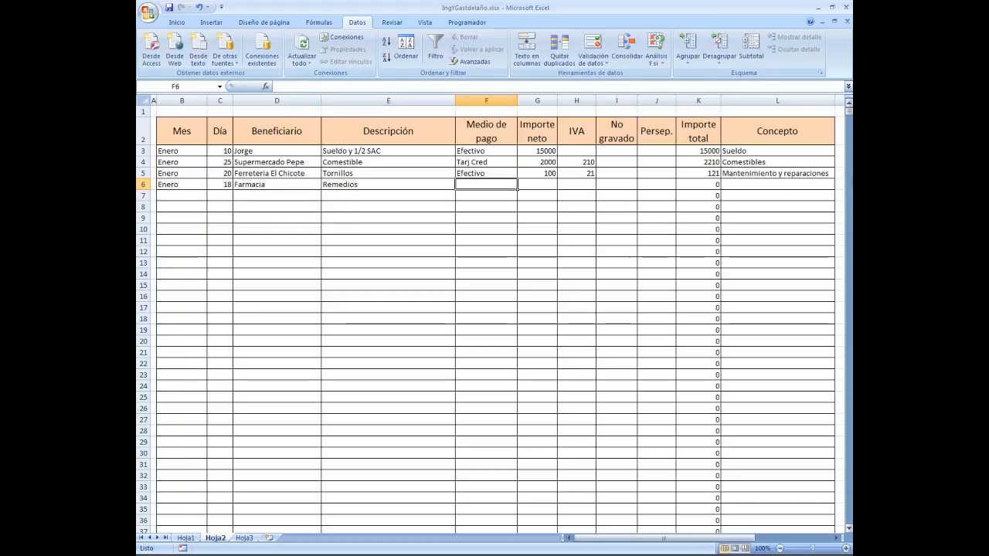
type("Efec")
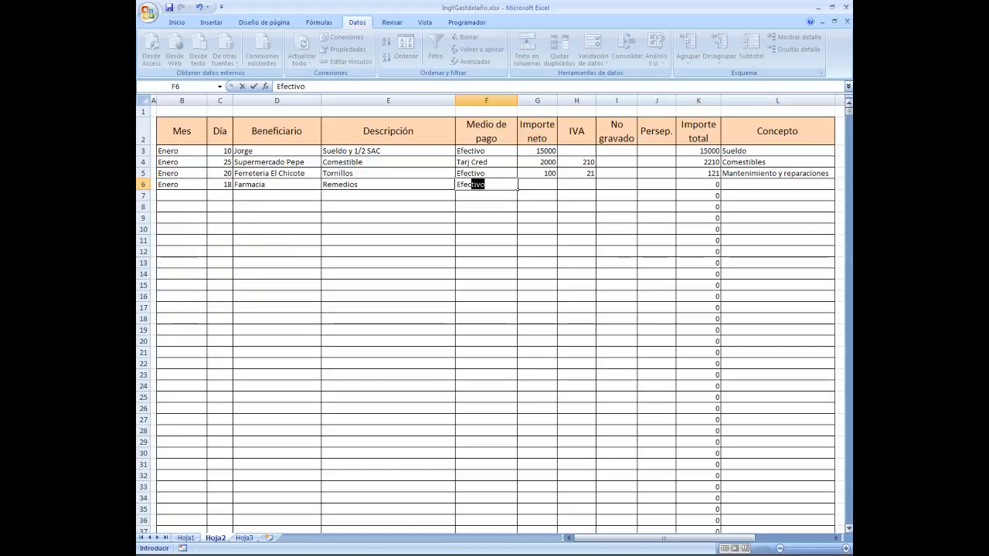
key("Tab")
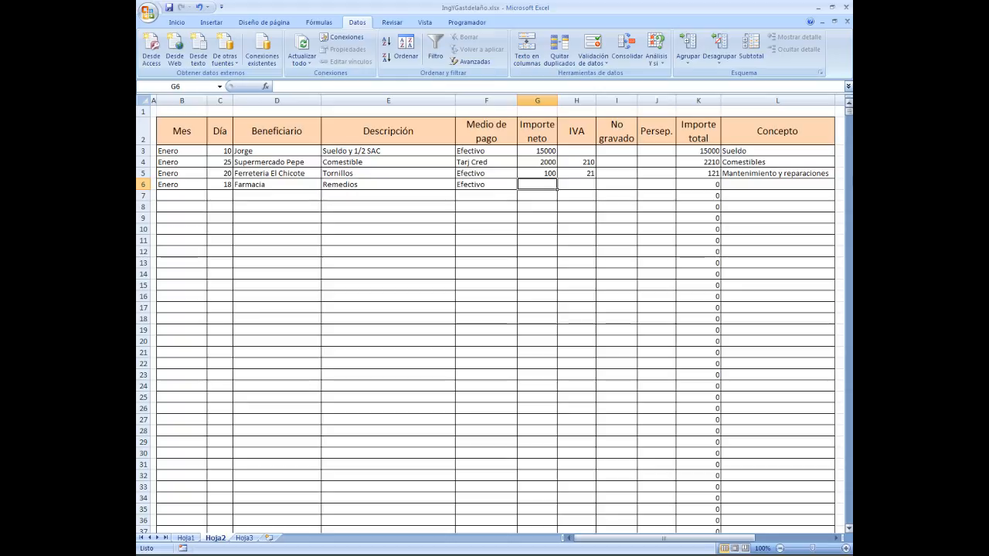
Enter a net amount of 100 in row 6, leaving IVA, No gravado and Persep. blank
type("100")
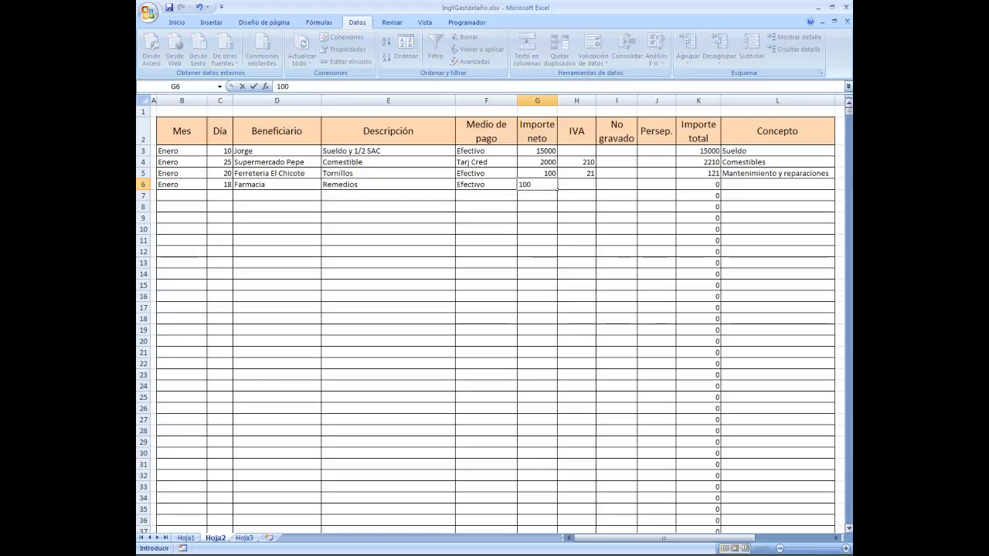
key("Tab")
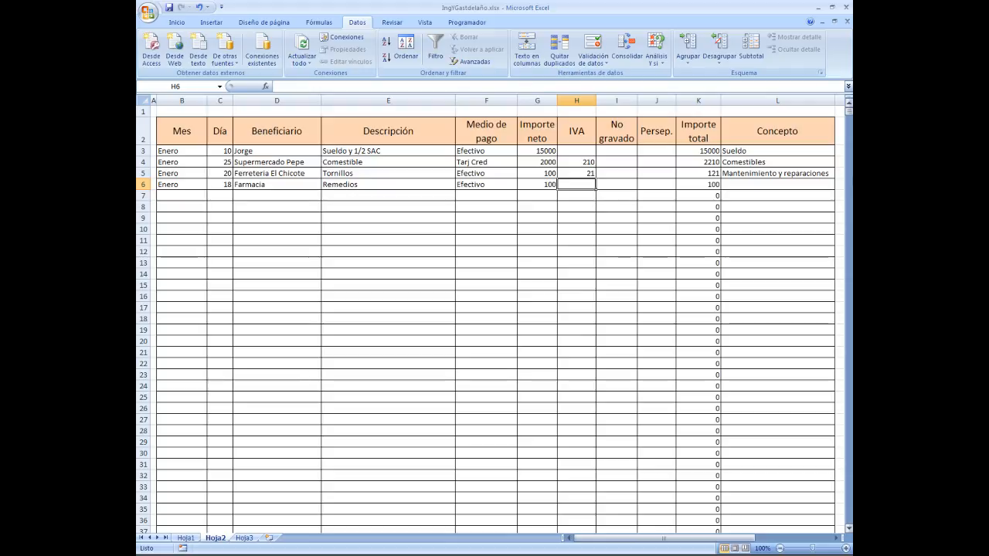
key("Tab")
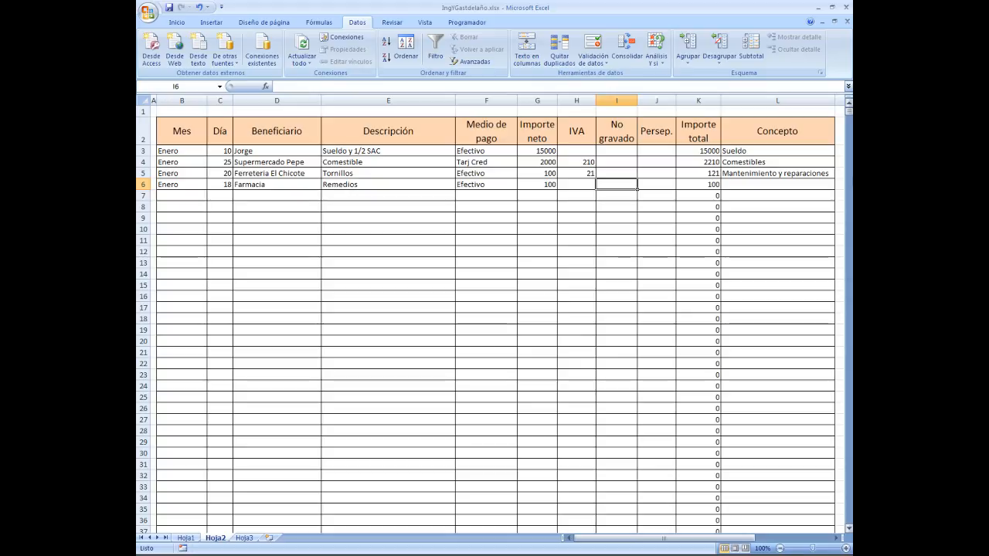
key("Tab")
key("Tab")
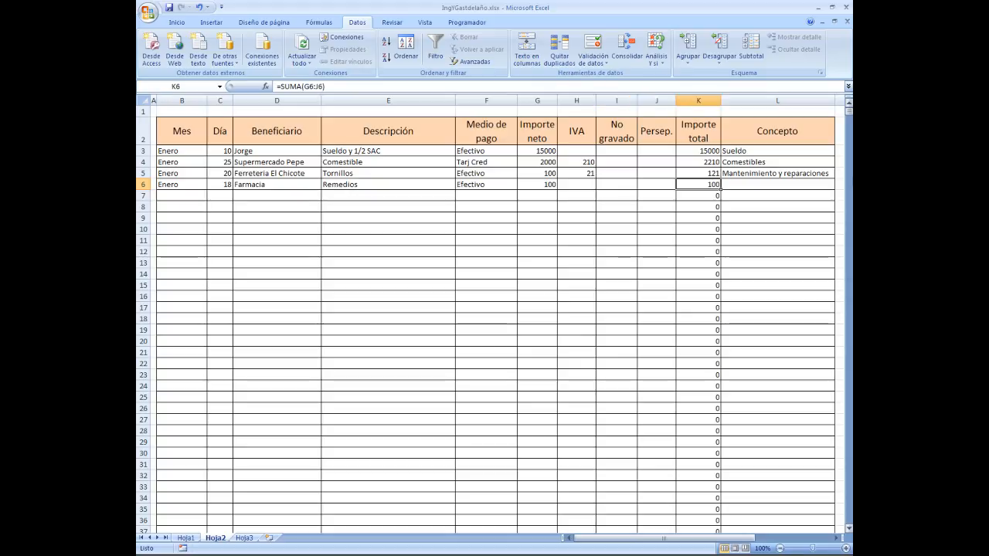
Choose Salud as row 6's concept from the drop-down list in L6
key("Tab")
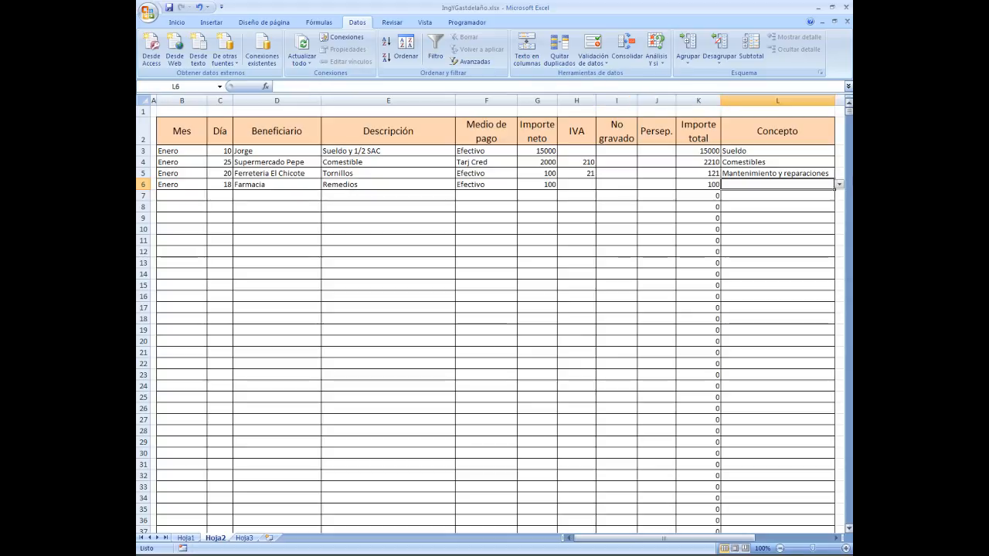
left_click(840, 188)
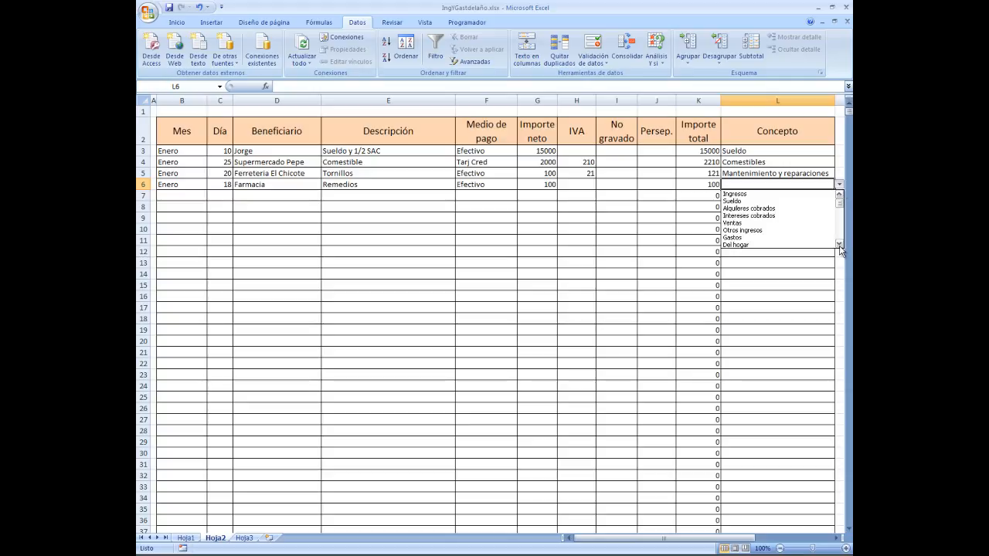
left_click_drag(840, 246, 840, 246)
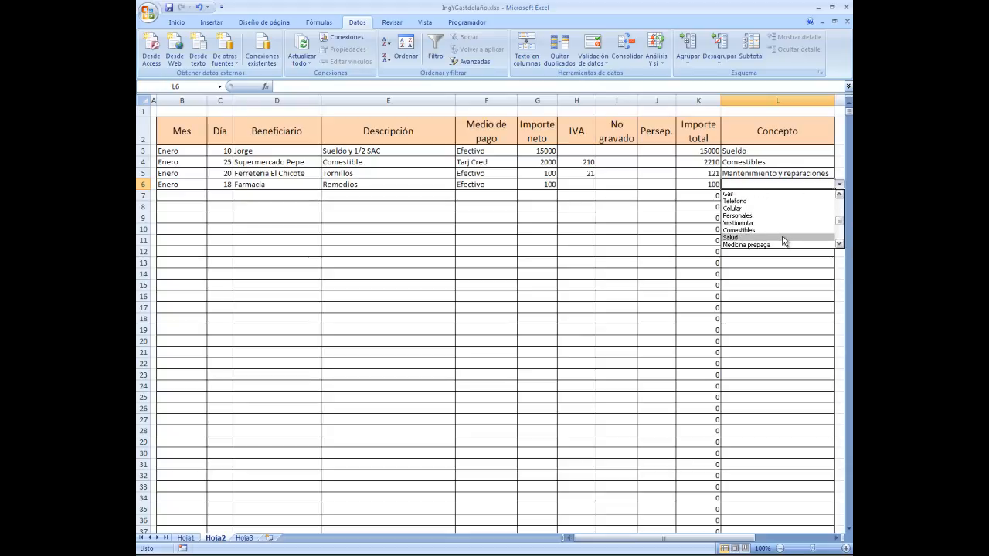
left_click(784, 238)
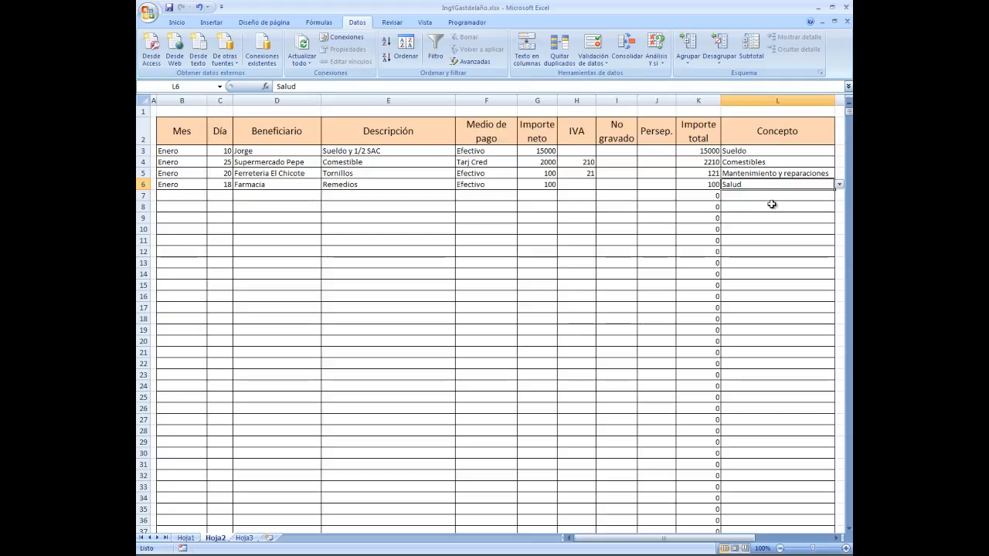
key("Return")
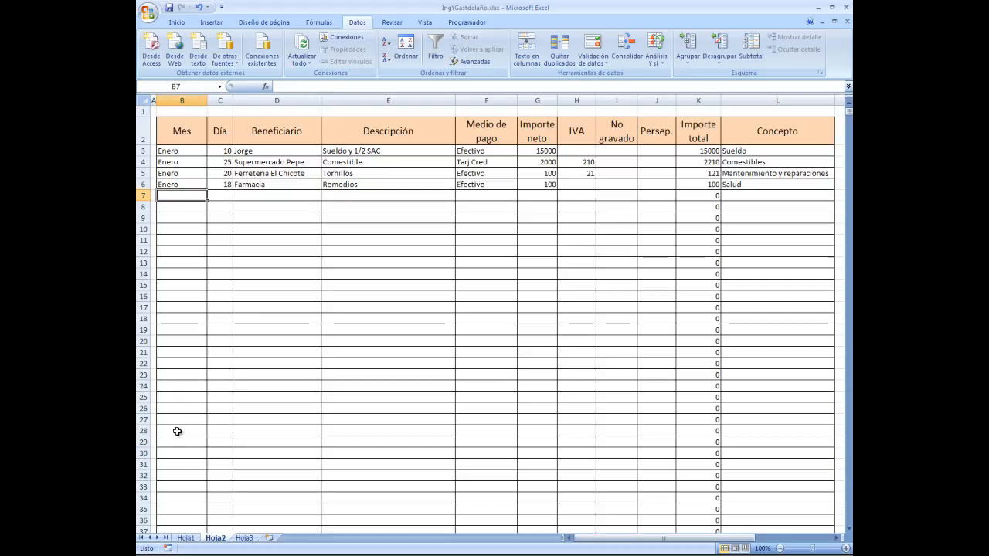
Go to the yearly income and expense summary on Hoja1 and select cell A1
left_click(186, 537)
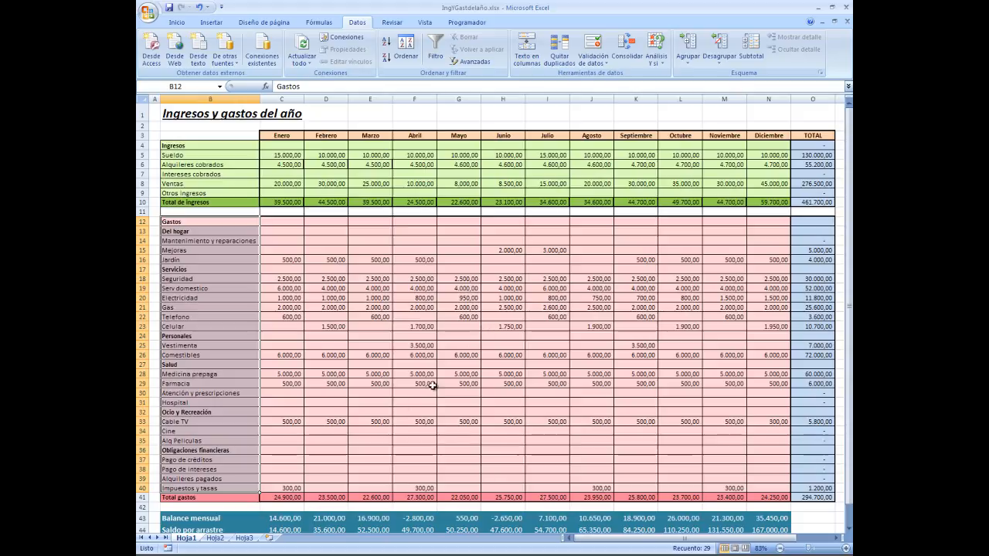
left_click(153, 114)
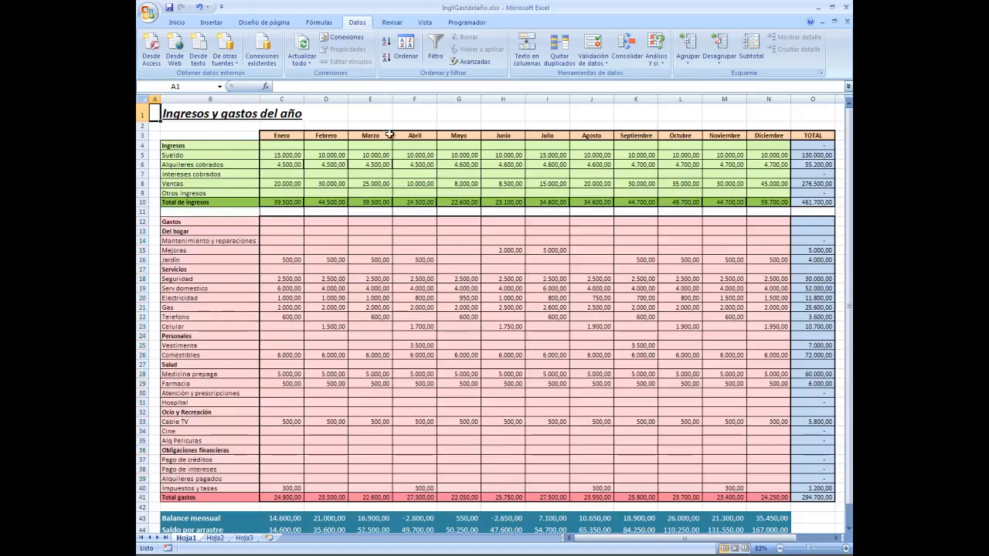